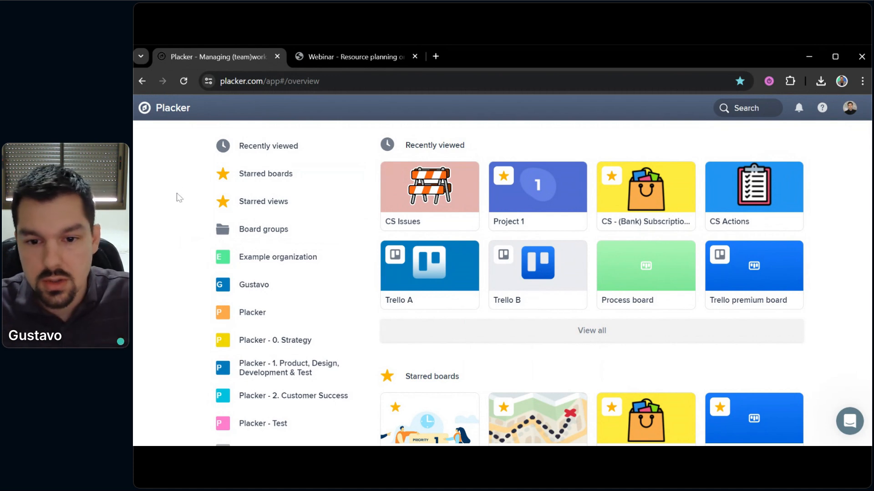
Open Project 1's board and view its Kanban process report with the Cards by List, Cards by Status and Work in progress widgets
{"action": "left_click", "coordinate": [523, 206]}
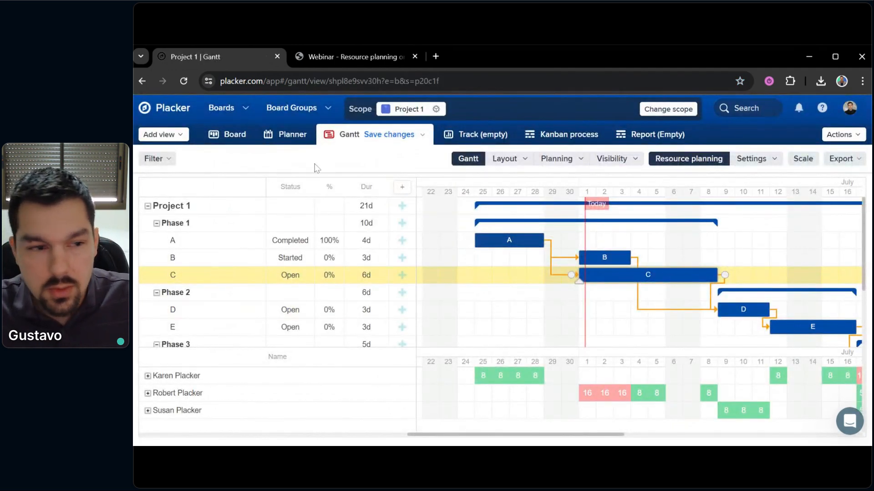
{"action": "left_click", "coordinate": [226, 137]}
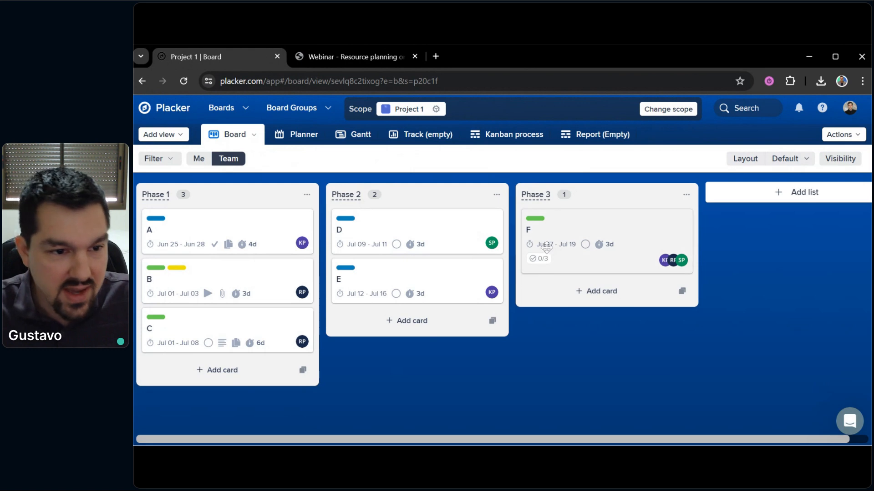
{"action": "left_click", "coordinate": [493, 137]}
{"action": "scroll", "coordinate": [551, 267], "scroll_direction": "down", "scroll_amount": 5}
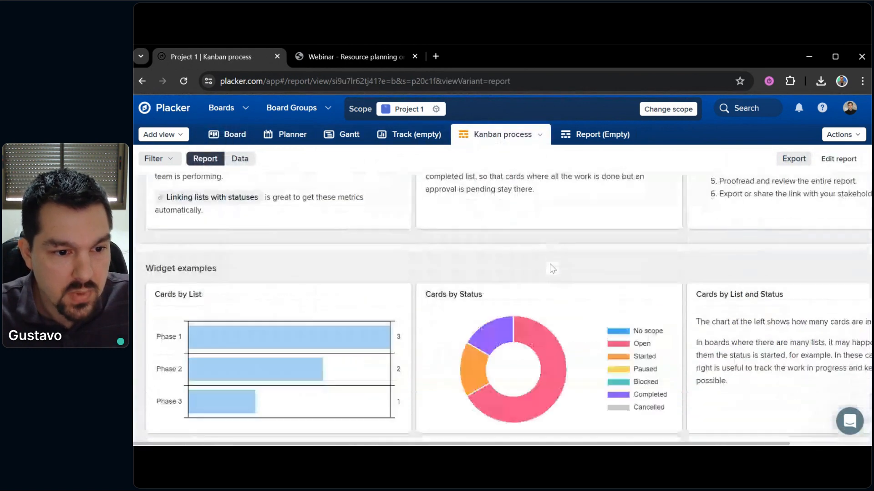
{"action": "scroll", "coordinate": [552, 264], "scroll_direction": "down", "scroll_amount": 1}
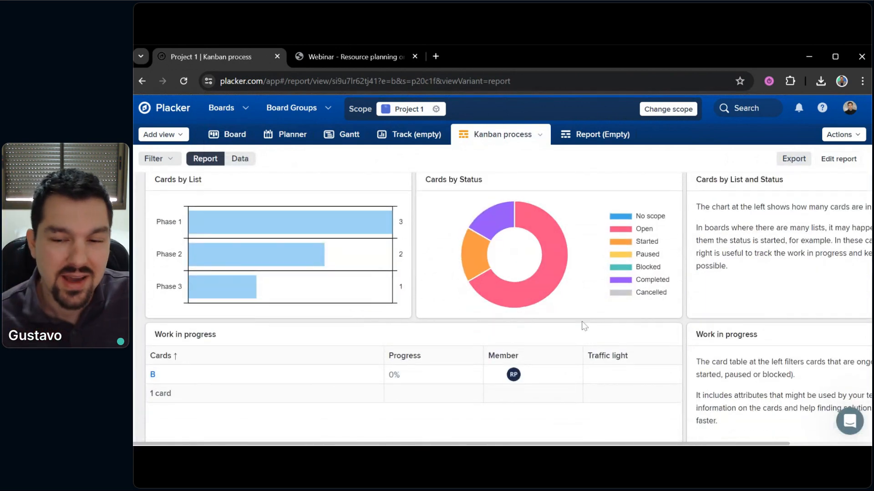
{"action": "scroll", "coordinate": [583, 327], "scroll_direction": "up", "scroll_amount": 1}
{"action": "scroll", "coordinate": [538, 287], "scroll_direction": "up", "scroll_amount": 4}
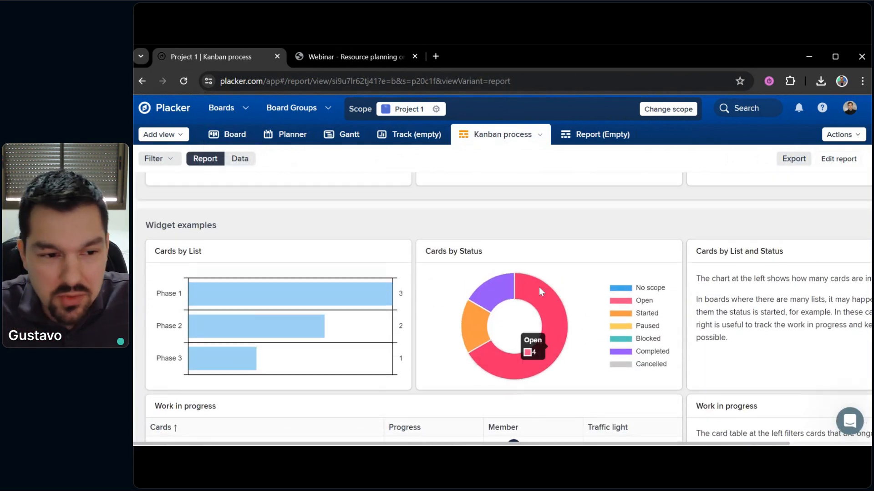
Switch Project 1 back to the Gantt chart, with the timeline shifted to show day 23
{"action": "left_click", "coordinate": [346, 135]}
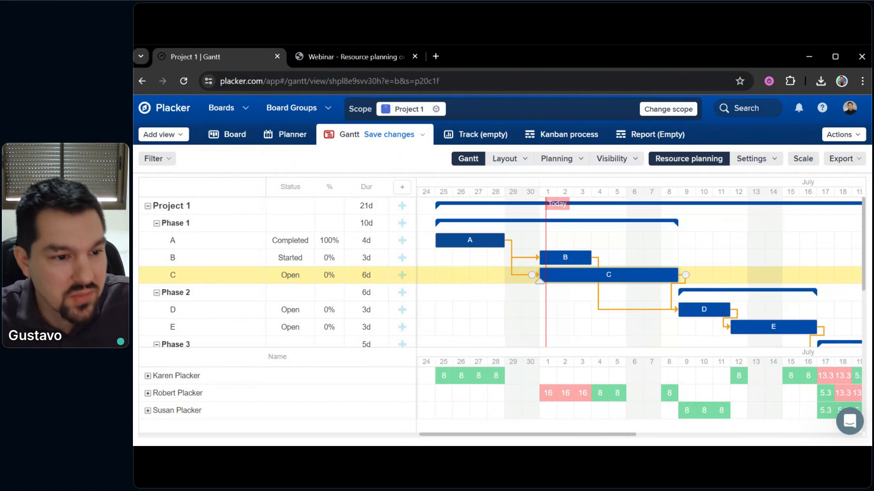
{"action": "scroll", "coordinate": [483, 314], "scroll_direction": "left", "scroll_amount": 1}
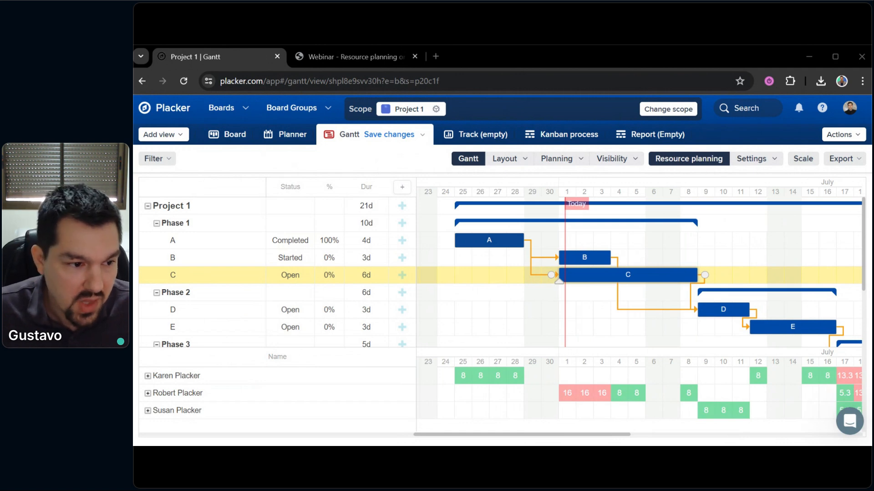
Hide the resource planner and stretch task F from 3 to 5 days
{"action": "left_click", "coordinate": [749, 164]}
{"action": "left_click", "coordinate": [746, 181]}
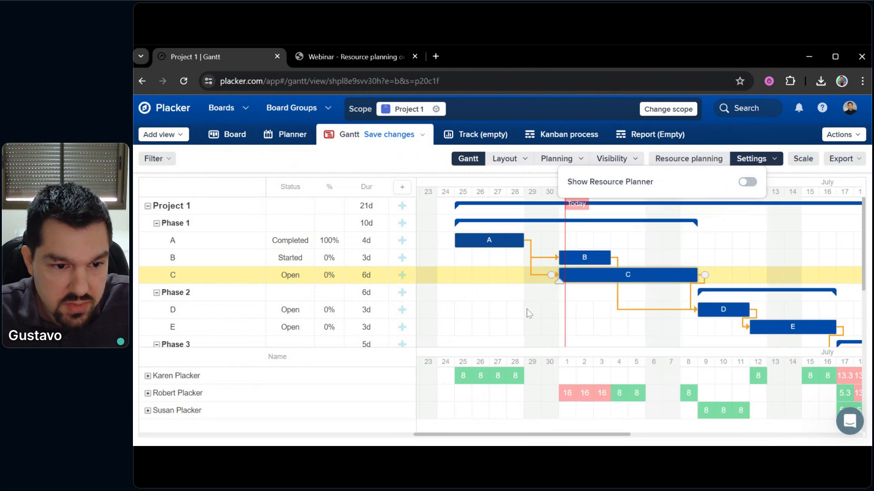
{"action": "left_click", "coordinate": [504, 316]}
{"action": "left_click_drag", "start_coordinate": [625, 366], "coordinate": [517, 355]}
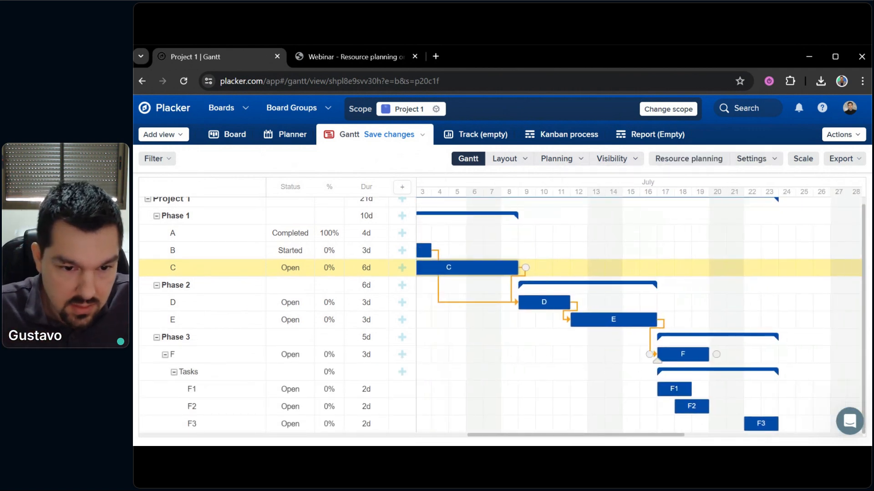
{"action": "left_click_drag", "start_coordinate": [712, 354], "coordinate": [778, 354]}
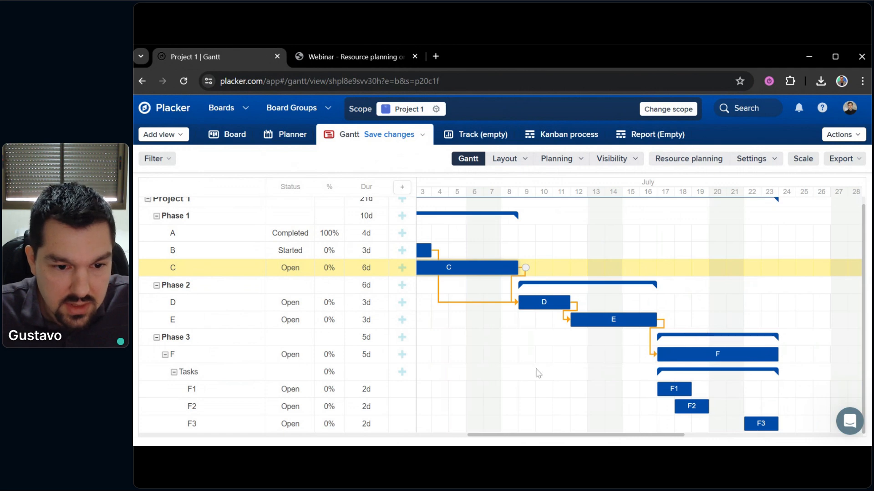
{"action": "left_click_drag", "start_coordinate": [539, 380], "coordinate": [696, 408]}
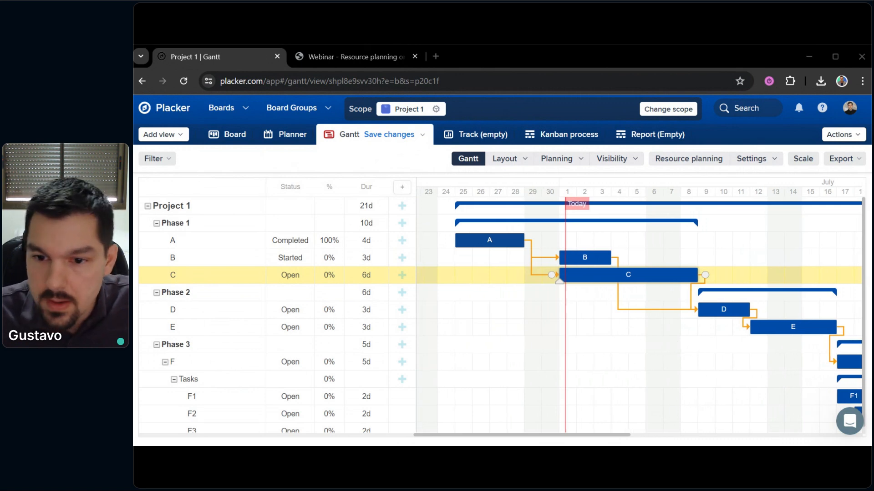
Turn the resource planner back on in the Gantt settings
{"action": "left_click", "coordinate": [755, 158]}
{"action": "left_click", "coordinate": [747, 182]}
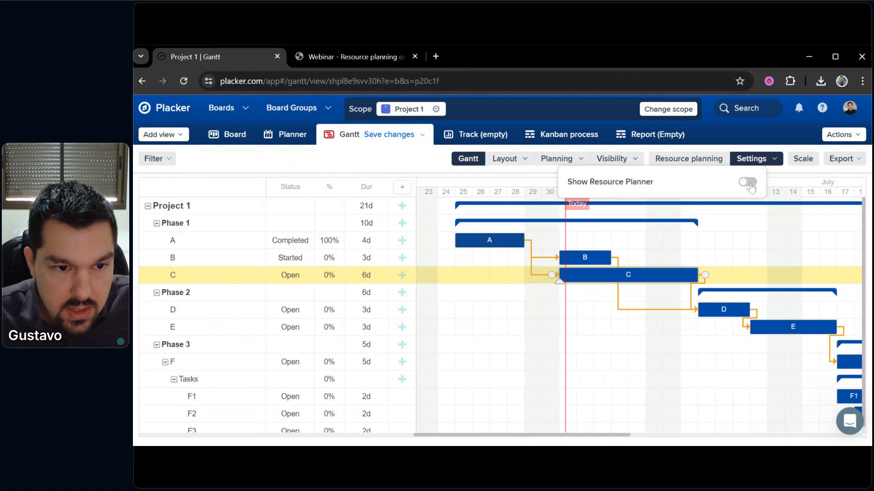
{"action": "left_click", "coordinate": [469, 312]}
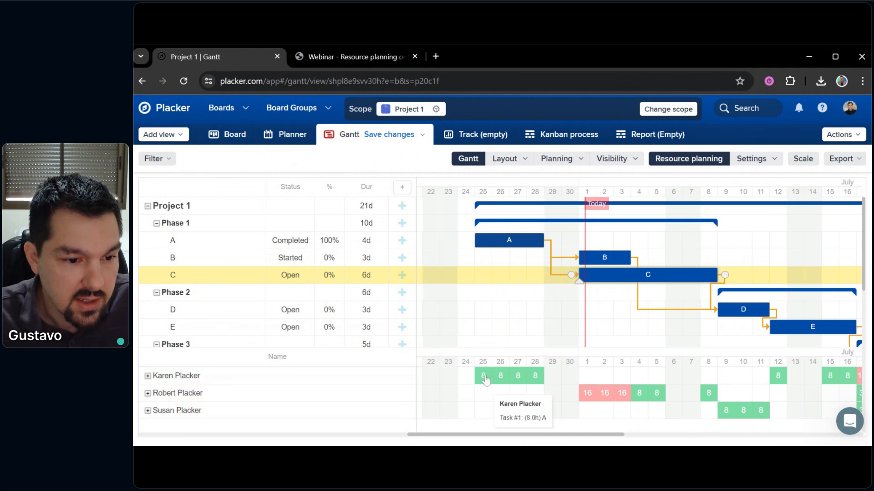
{"action": "left_click_drag", "start_coordinate": [483, 317], "coordinate": [464, 319]}
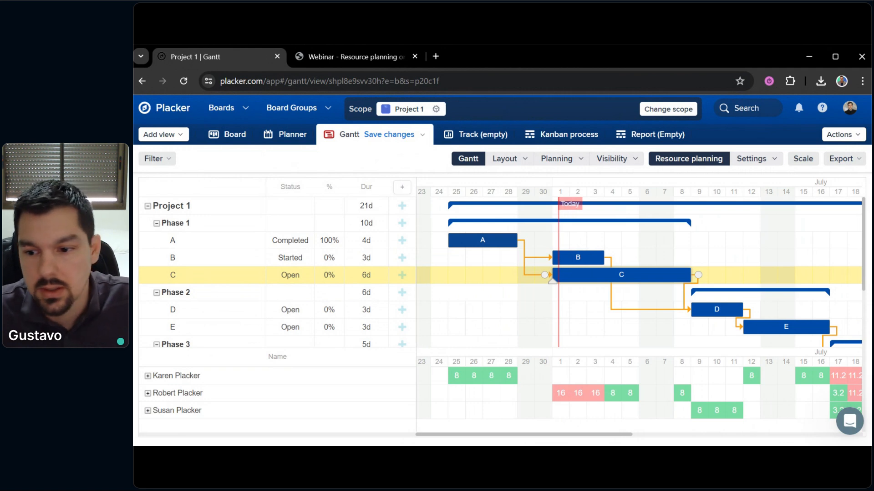
{"action": "scroll", "coordinate": [546, 423], "scroll_direction": "right", "scroll_amount": 3}
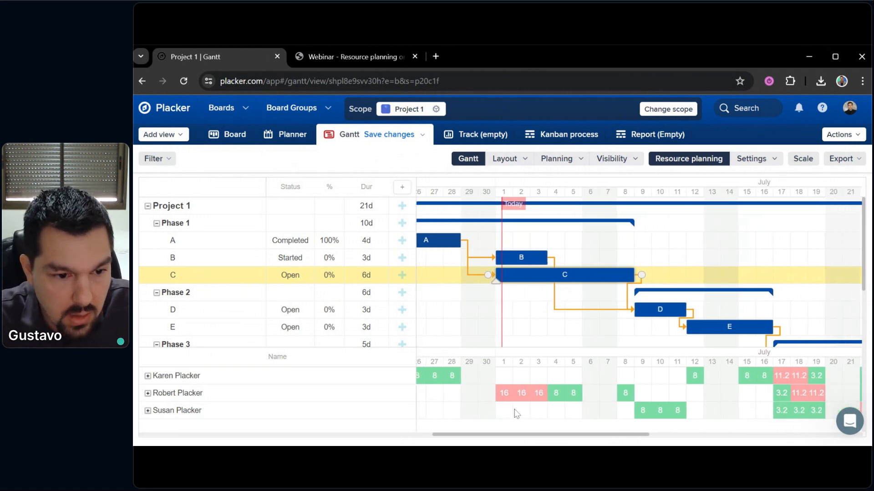
{"action": "scroll", "coordinate": [529, 420], "scroll_direction": "left", "scroll_amount": 3}
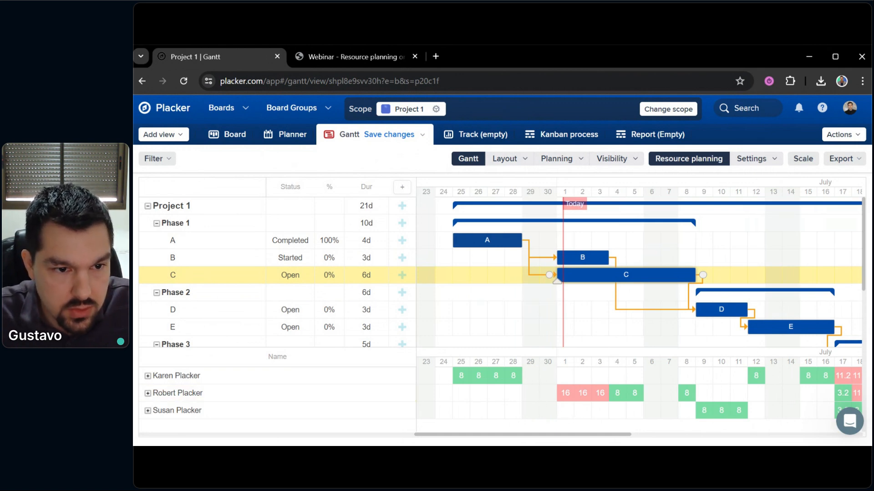
{"action": "mouse_move", "coordinate": [561, 403]}
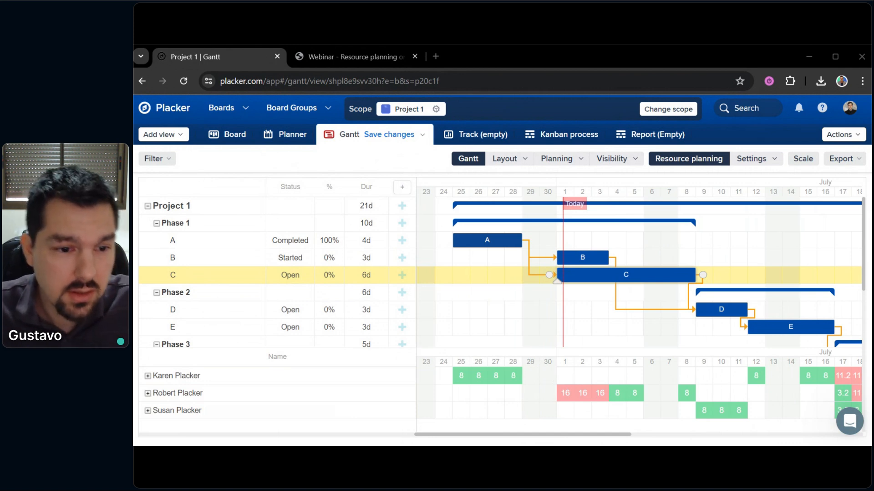
{"action": "left_click_drag", "start_coordinate": [588, 314], "coordinate": [578, 319]}
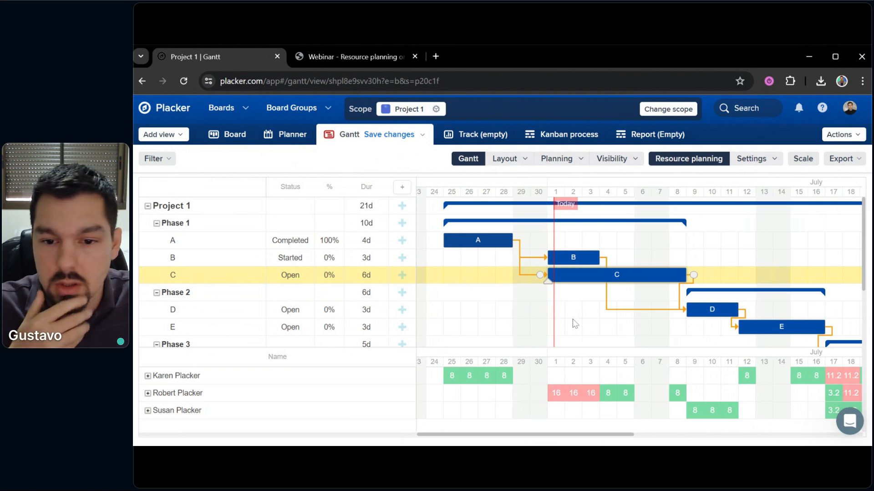
{"action": "left_click_drag", "start_coordinate": [574, 324], "coordinate": [594, 338]}
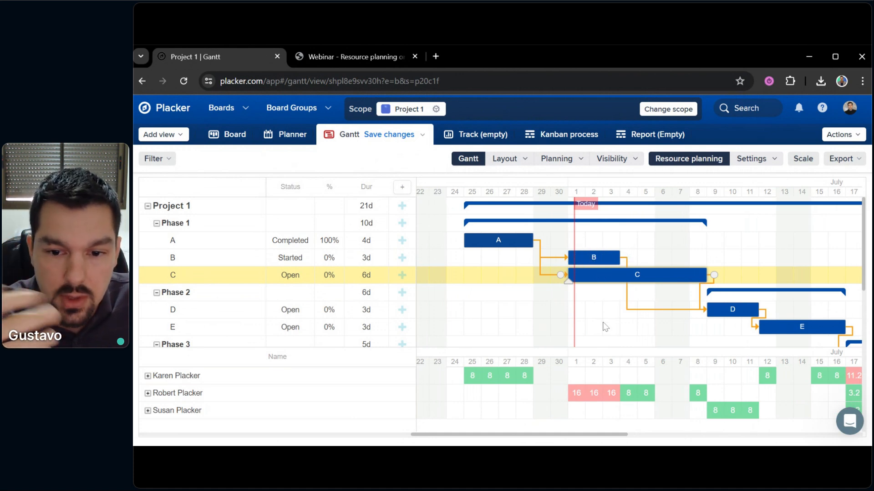
{"action": "scroll", "coordinate": [602, 327], "scroll_direction": "right", "scroll_amount": 1}
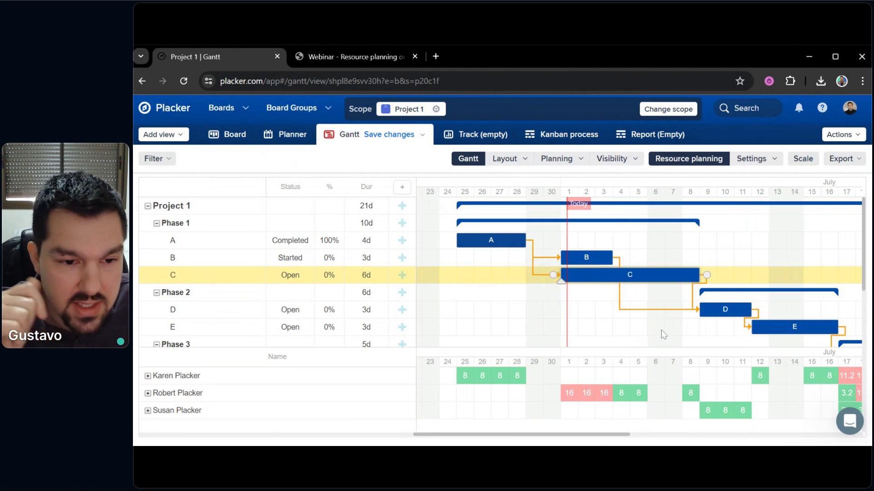
{"action": "left_click_drag", "start_coordinate": [663, 335], "coordinate": [630, 279]}
{"action": "mouse_move", "coordinate": [669, 334]}
{"action": "left_mouse_down"}
{"action": "mouse_move", "coordinate": [667, 326]}
{"action": "mouse_move", "coordinate": [668, 337]}
{"action": "left_mouse_up"}
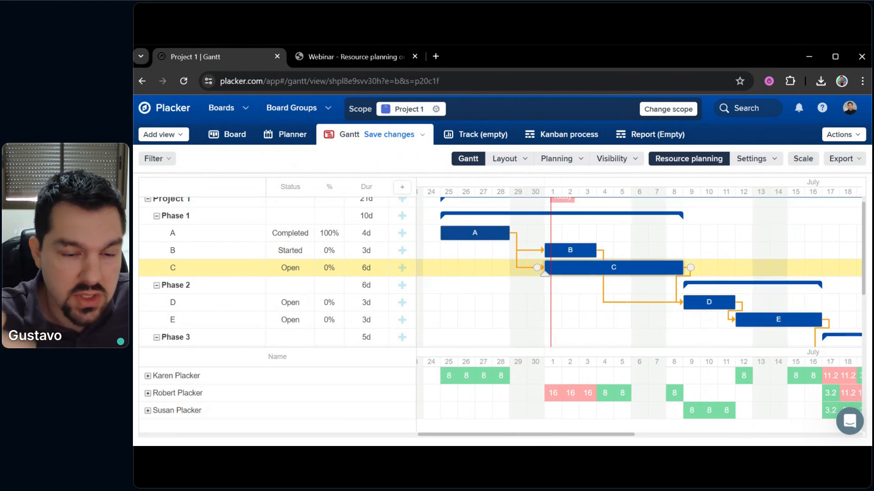
{"action": "left_click_drag", "start_coordinate": [668, 337], "coordinate": [470, 256]}
{"action": "left_click_drag", "start_coordinate": [811, 283], "coordinate": [805, 315]}
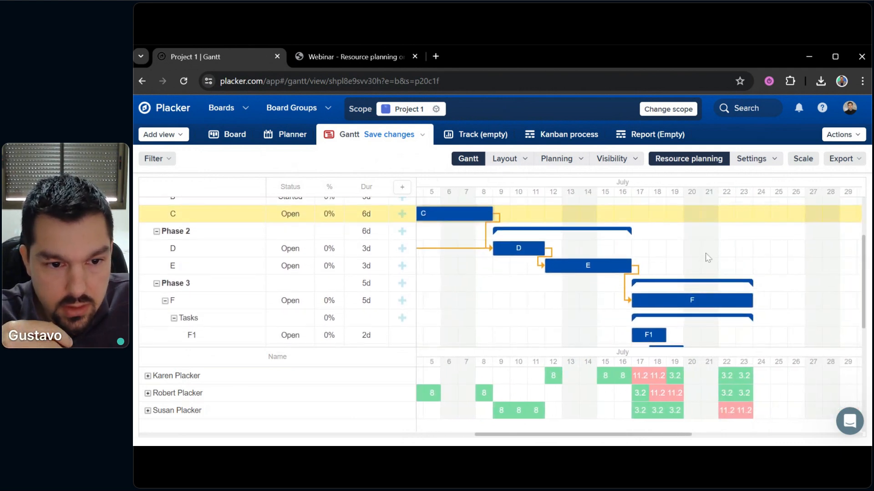
{"action": "left_click_drag", "start_coordinate": [706, 253], "coordinate": [780, 306]}
{"action": "left_click_drag", "start_coordinate": [443, 298], "coordinate": [540, 317]}
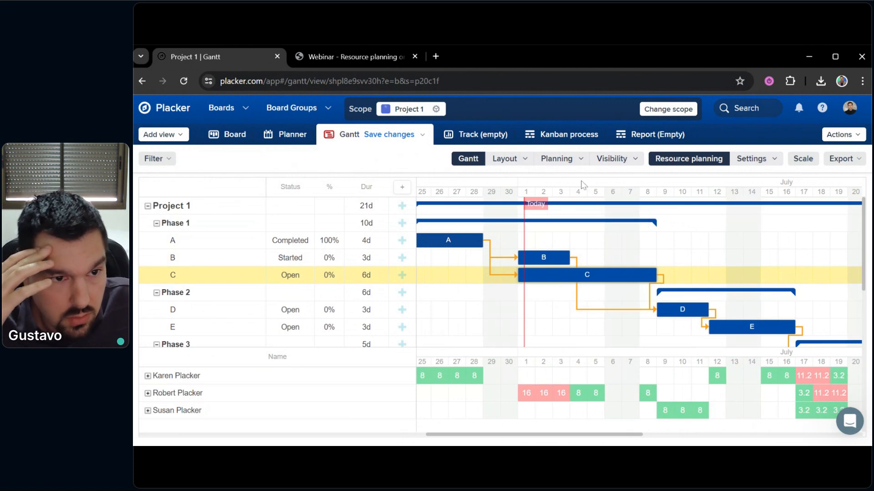
Turn on the critical path in the Gantt visibility options
{"action": "left_click", "coordinate": [519, 164]}
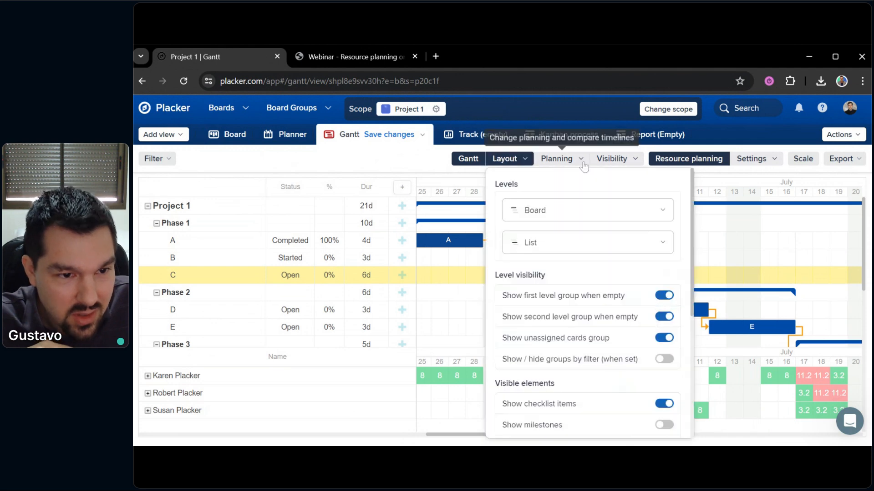
{"action": "scroll", "coordinate": [585, 337], "scroll_direction": "down", "scroll_amount": 5}
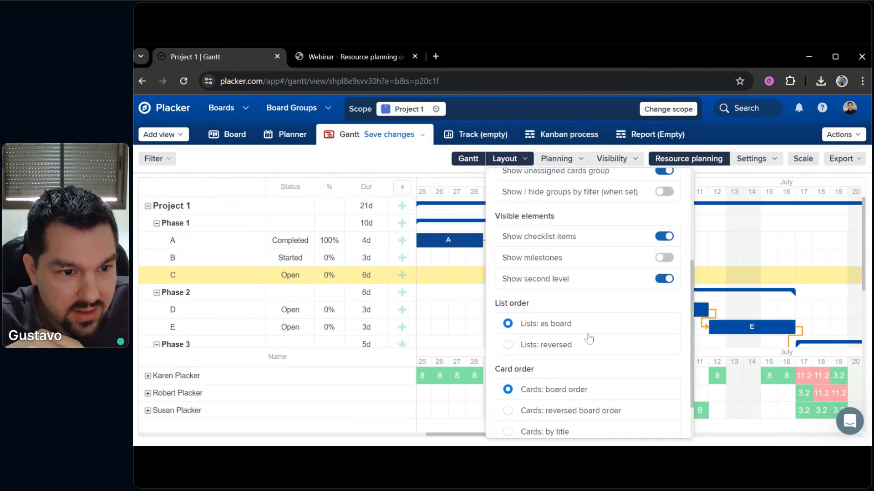
{"action": "scroll", "coordinate": [591, 332], "scroll_direction": "up", "scroll_amount": 3}
{"action": "scroll", "coordinate": [591, 332], "scroll_direction": "up", "scroll_amount": 3}
{"action": "left_click", "coordinate": [558, 159]}
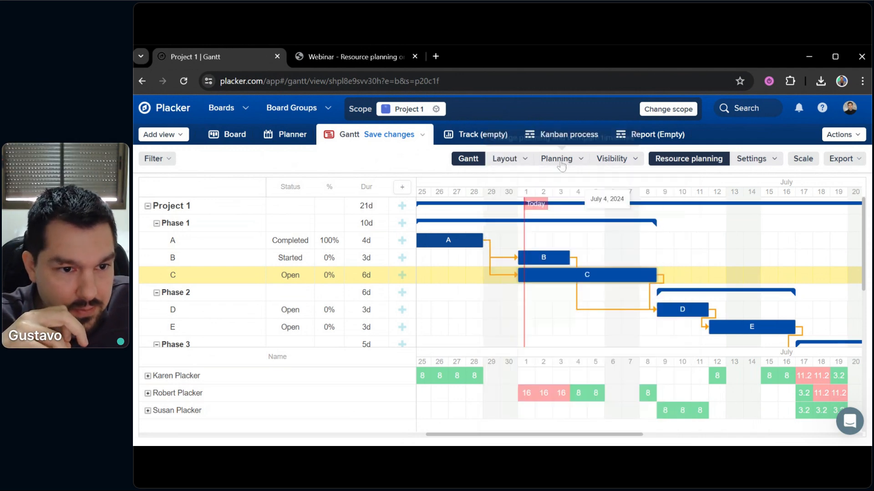
{"action": "left_click", "coordinate": [619, 159]}
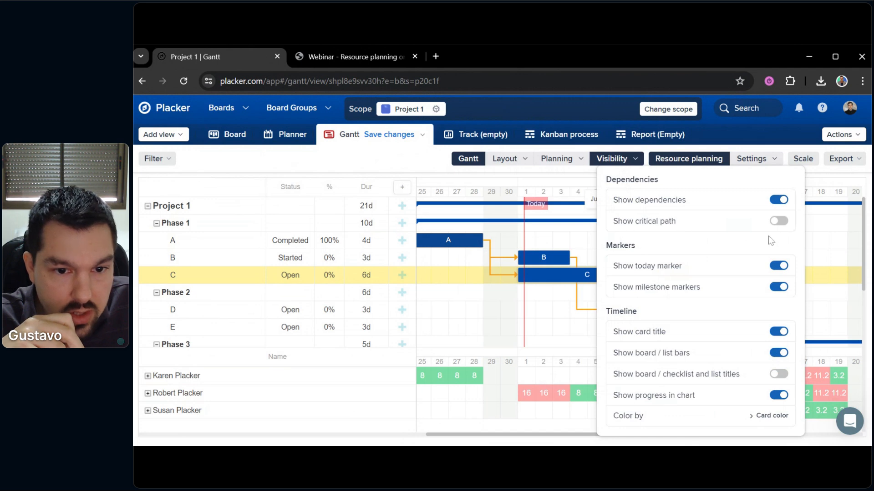
{"action": "left_click", "coordinate": [778, 221]}
{"action": "left_click", "coordinate": [493, 314]}
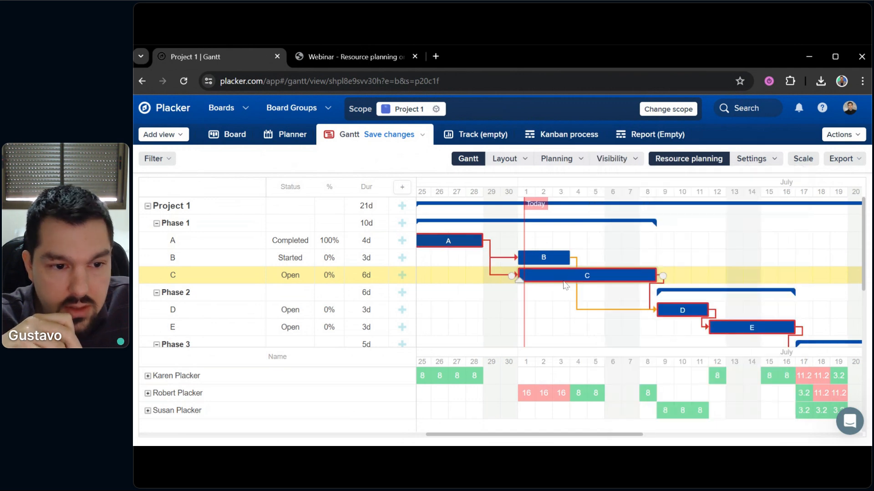
Link task B to task C so C starts after B finishes, enlarging the Gantt area to review
{"action": "left_click_drag", "start_coordinate": [553, 298], "coordinate": [586, 290]}
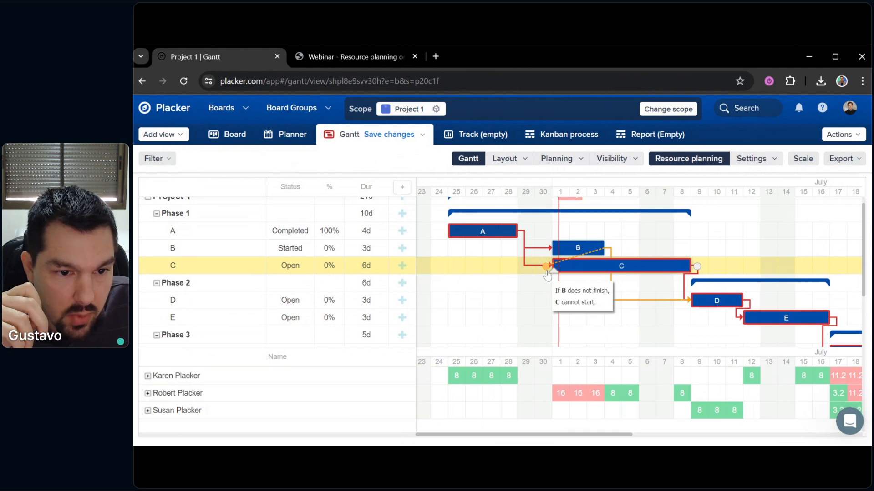
{"action": "left_click_drag", "start_coordinate": [696, 336], "coordinate": [579, 304]}
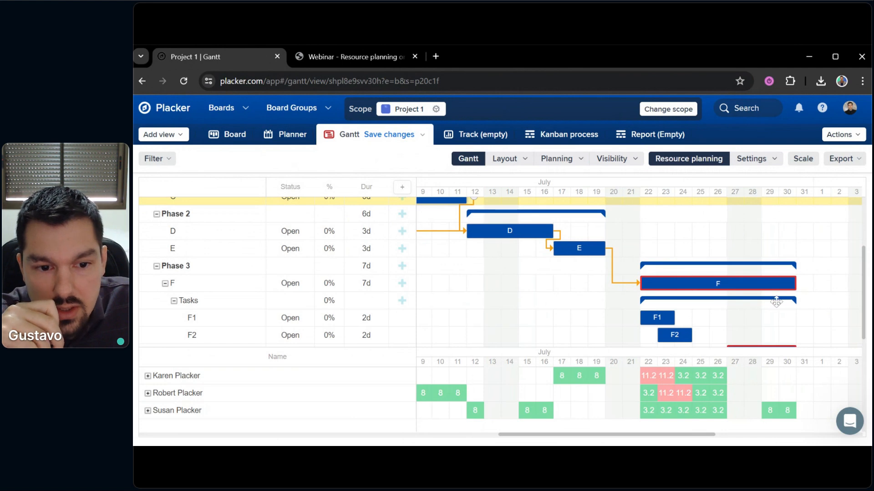
{"action": "scroll", "coordinate": [785, 294], "scroll_direction": "down", "scroll_amount": 1}
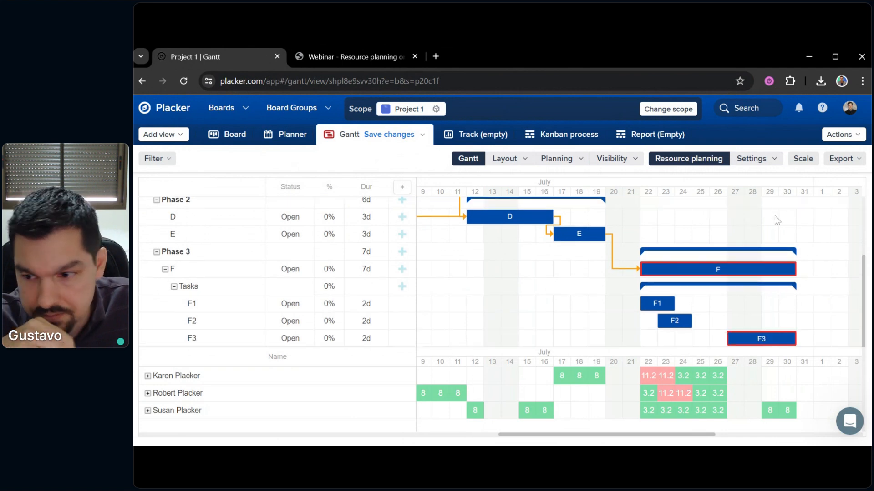
{"action": "left_click_drag", "start_coordinate": [664, 220], "coordinate": [772, 267]}
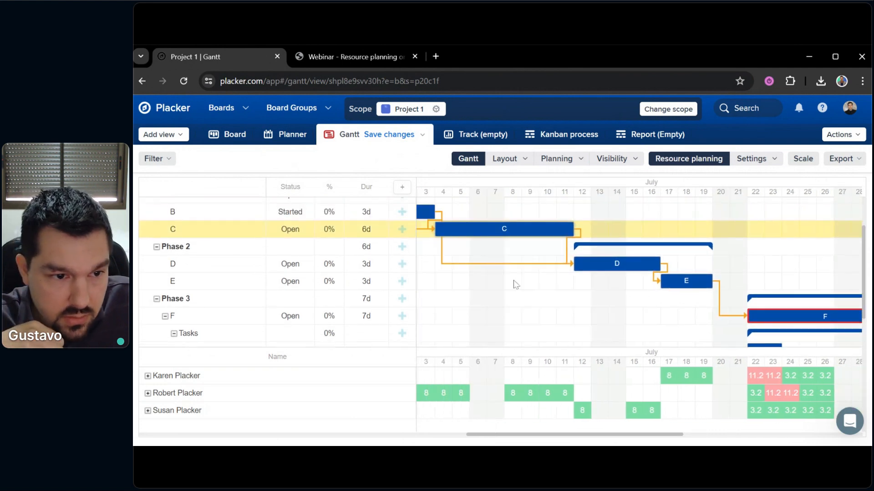
{"action": "left_click_drag", "start_coordinate": [473, 294], "coordinate": [736, 336]}
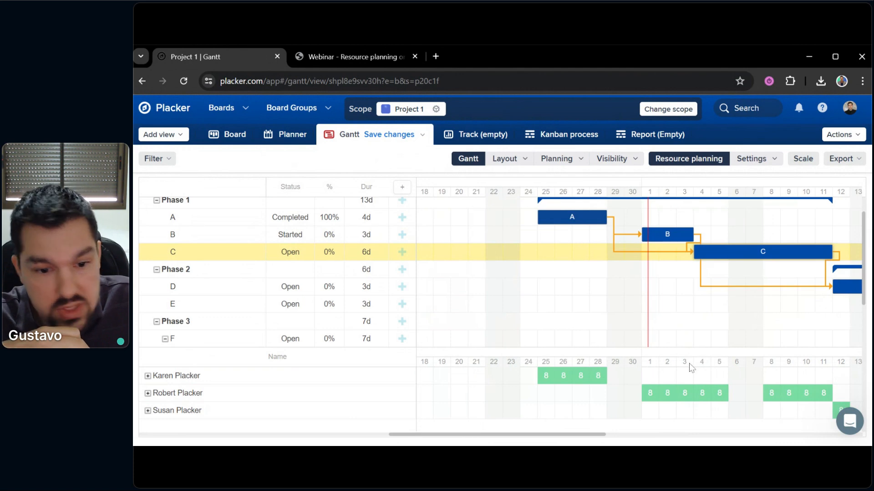
{"action": "mouse_move", "coordinate": [647, 394]}
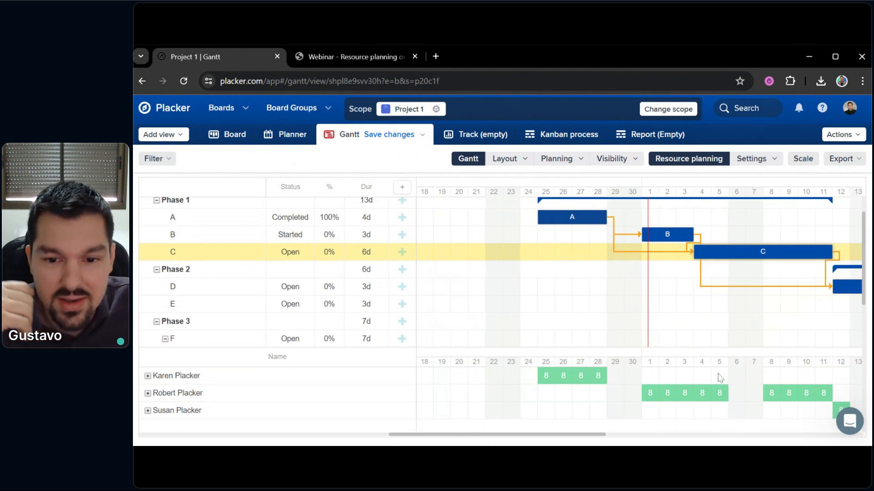
{"action": "left_click_drag", "start_coordinate": [689, 324], "coordinate": [673, 345]}
{"action": "left_click_drag", "start_coordinate": [605, 348], "coordinate": [601, 358]}
{"action": "left_click_drag", "start_coordinate": [646, 337], "coordinate": [473, 260]}
{"action": "left_click_drag", "start_coordinate": [644, 303], "coordinate": [723, 365]}
{"action": "left_click_drag", "start_coordinate": [645, 326], "coordinate": [689, 347]}
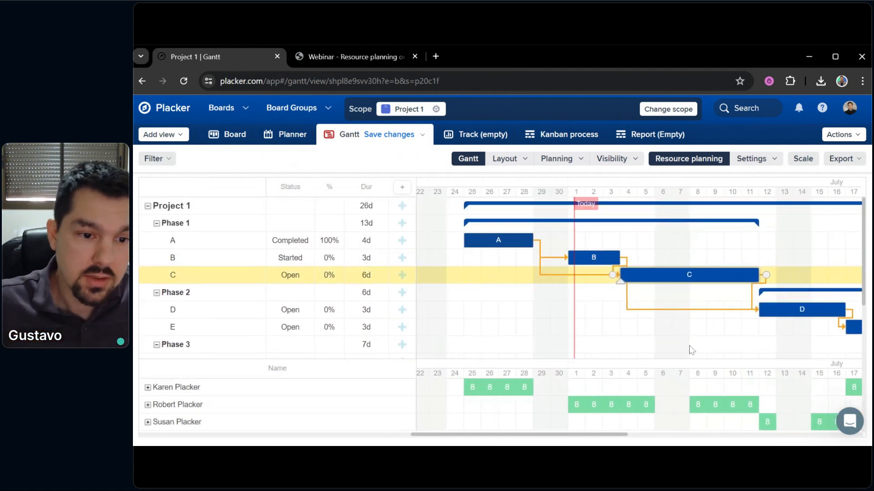
Remove the B–C dependency and move task C to start on July 1 alongside B
{"action": "left_click", "coordinate": [559, 159]}
{"action": "left_click", "coordinate": [604, 160]}
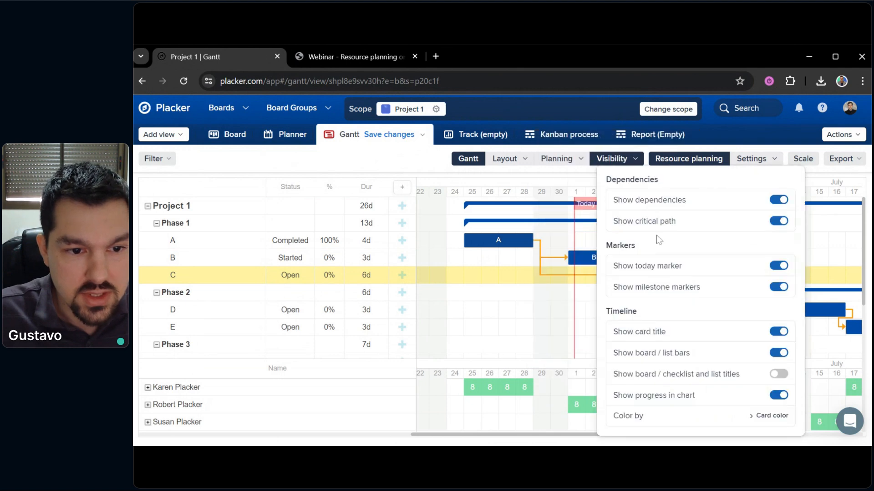
{"action": "left_click", "coordinate": [494, 300]}
{"action": "left_click_drag", "start_coordinate": [662, 275], "coordinate": [609, 275]}
{"action": "left_click_drag", "start_coordinate": [674, 320], "coordinate": [613, 302]}
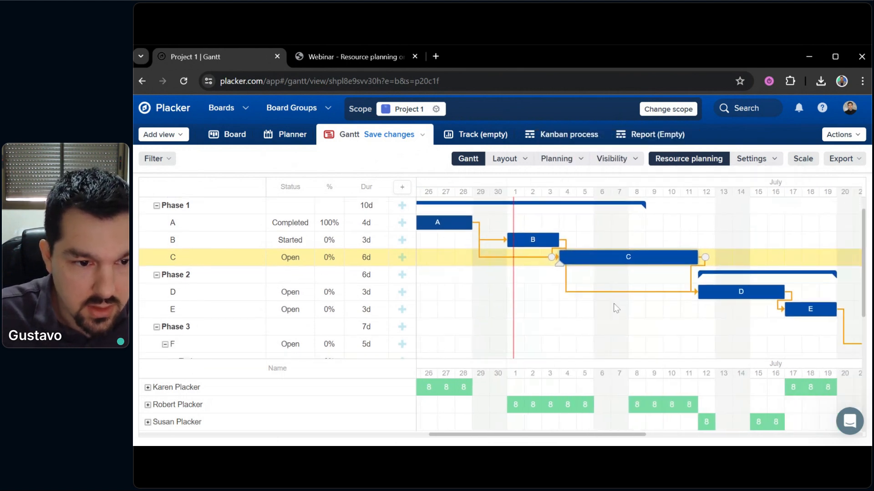
{"action": "double_click", "coordinate": [553, 252]}
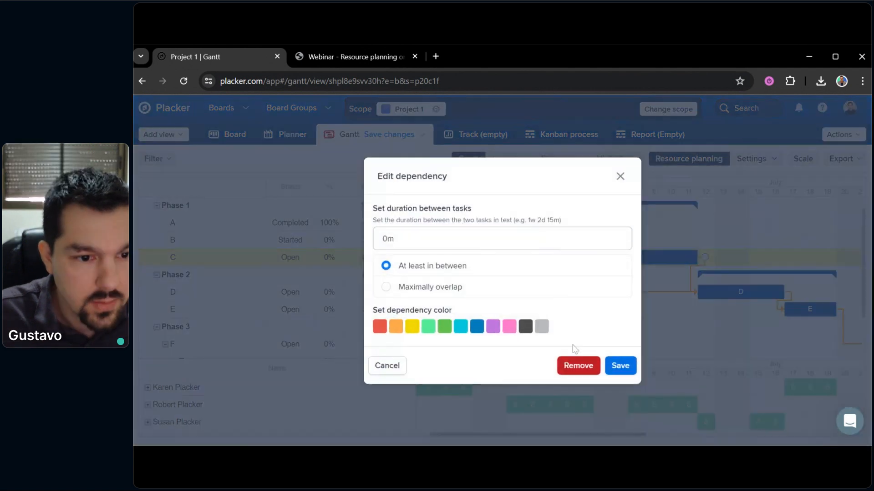
{"action": "left_click", "coordinate": [575, 364]}
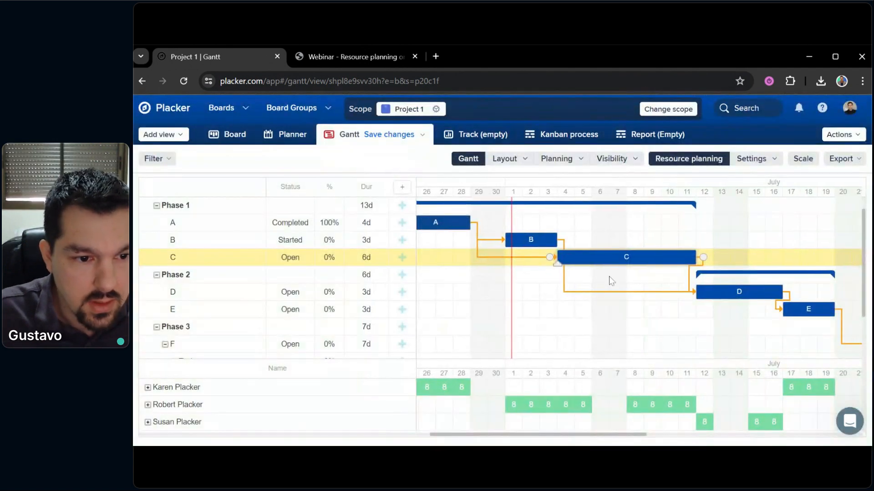
{"action": "left_click_drag", "start_coordinate": [572, 255], "coordinate": [519, 256]}
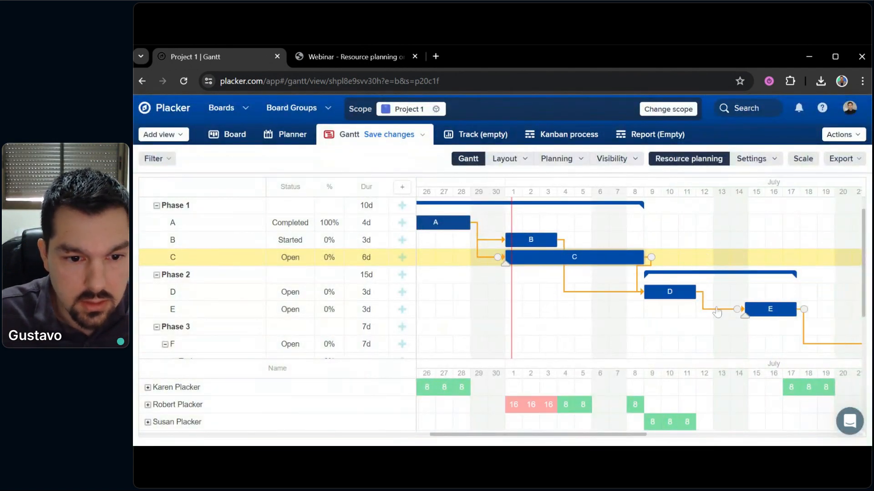
Move task F earlier so it starts 17 July, right after task E
{"action": "scroll", "coordinate": [788, 309], "scroll_direction": "right", "scroll_amount": 3}
{"action": "scroll", "coordinate": [774, 296], "scroll_direction": "down", "scroll_amount": 2}
{"action": "left_click_drag", "start_coordinate": [761, 279], "coordinate": [603, 266]}
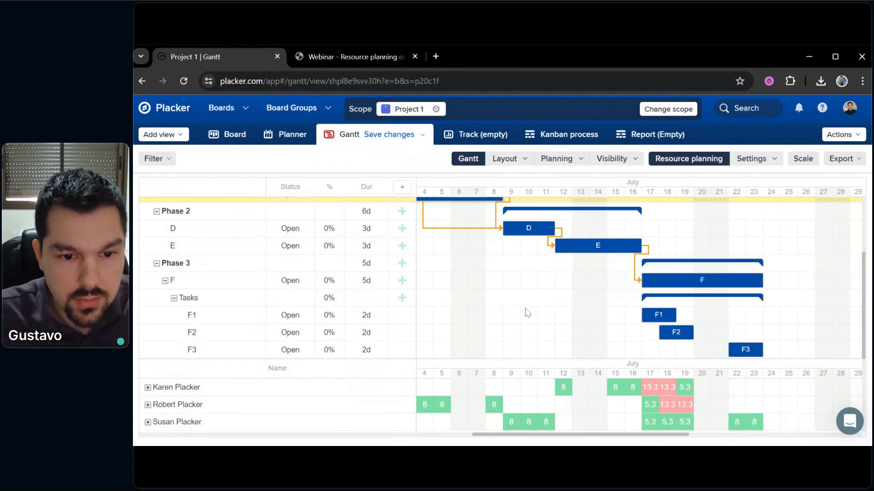
{"action": "left_click_drag", "start_coordinate": [532, 311], "coordinate": [573, 339]}
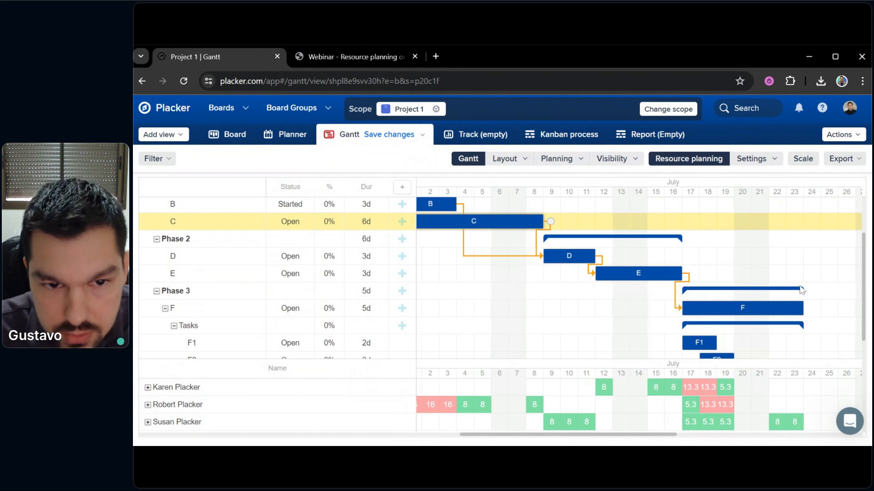
{"action": "mouse_move", "coordinate": [514, 313]}
{"action": "left_mouse_down"}
{"action": "mouse_move", "coordinate": [632, 354]}
{"action": "mouse_move", "coordinate": [587, 332]}
{"action": "mouse_move", "coordinate": [609, 353]}
{"action": "left_mouse_up"}
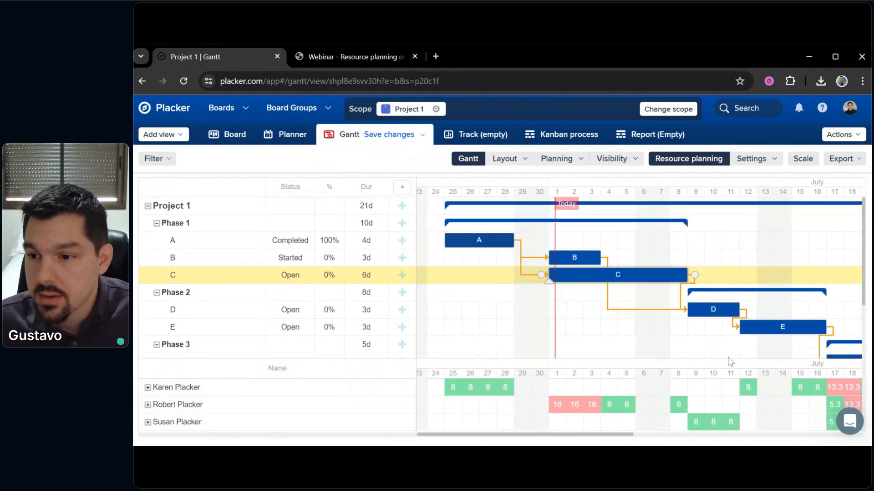
{"action": "left_click", "coordinate": [597, 339]}
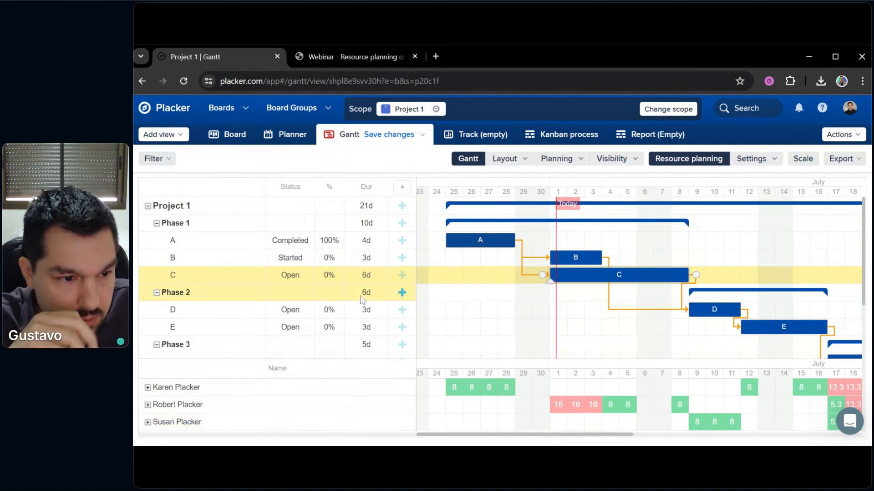
Swap task C's assignee to another team member, leaving two 8-hour loads on 1–3 July
{"action": "left_click", "coordinate": [236, 278]}
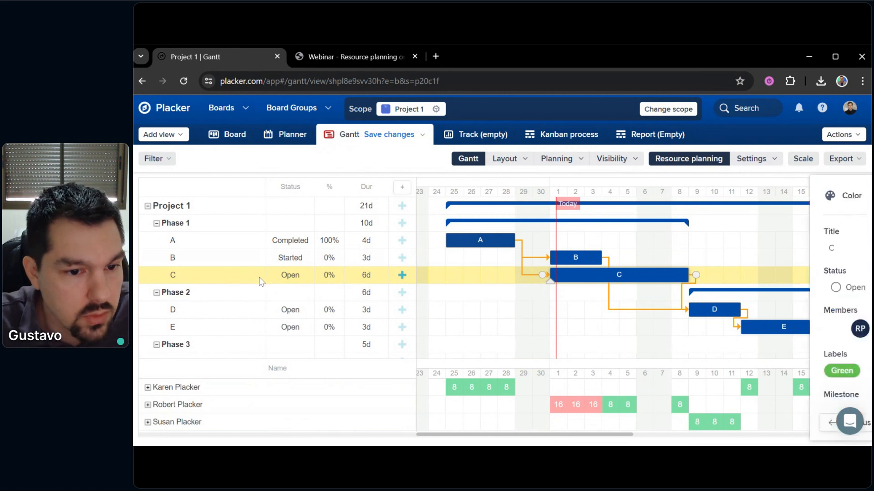
{"action": "mouse_move", "coordinate": [607, 298]}
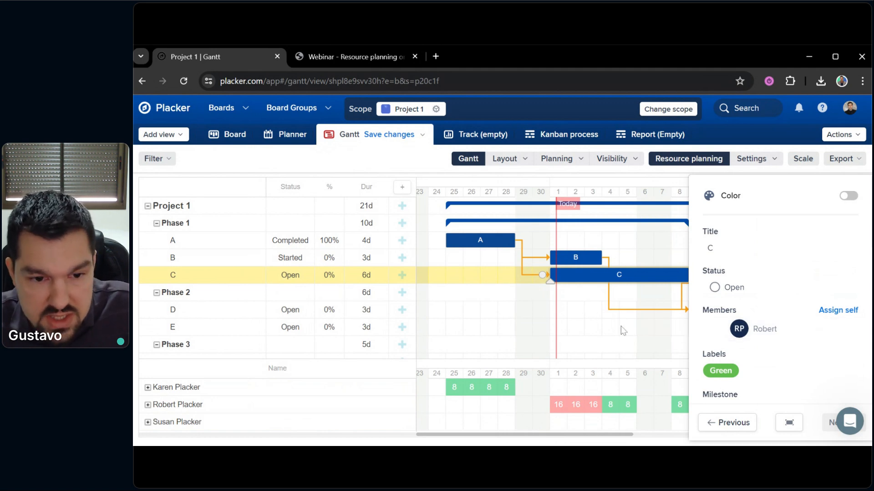
{"action": "left_click", "coordinate": [756, 335]}
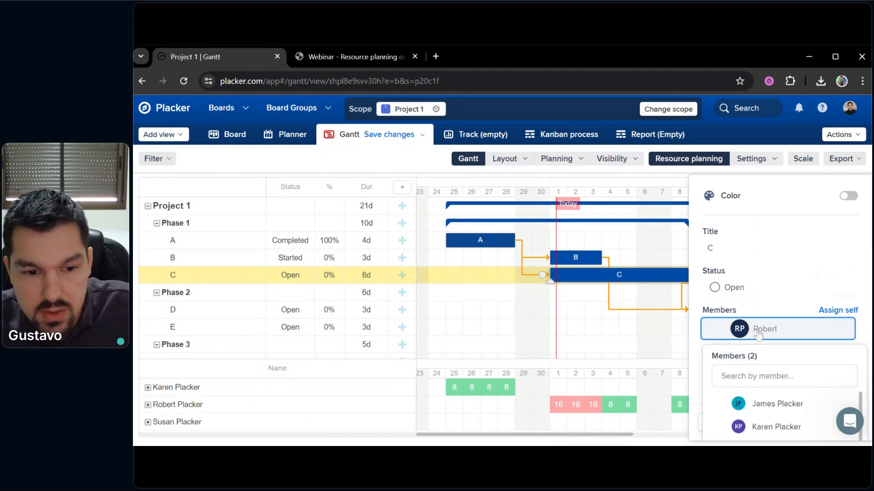
{"action": "scroll", "coordinate": [761, 334], "scroll_direction": "down", "scroll_amount": 4}
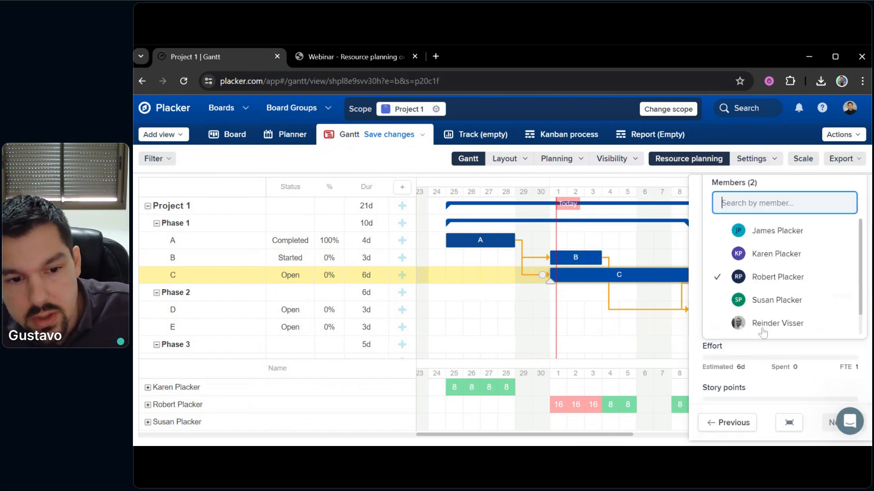
{"action": "left_click", "coordinate": [777, 282]}
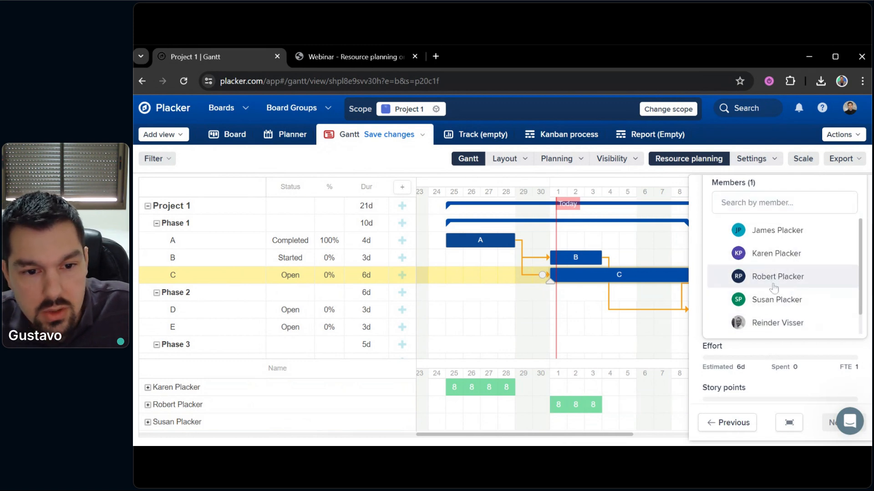
{"action": "left_click", "coordinate": [776, 265]}
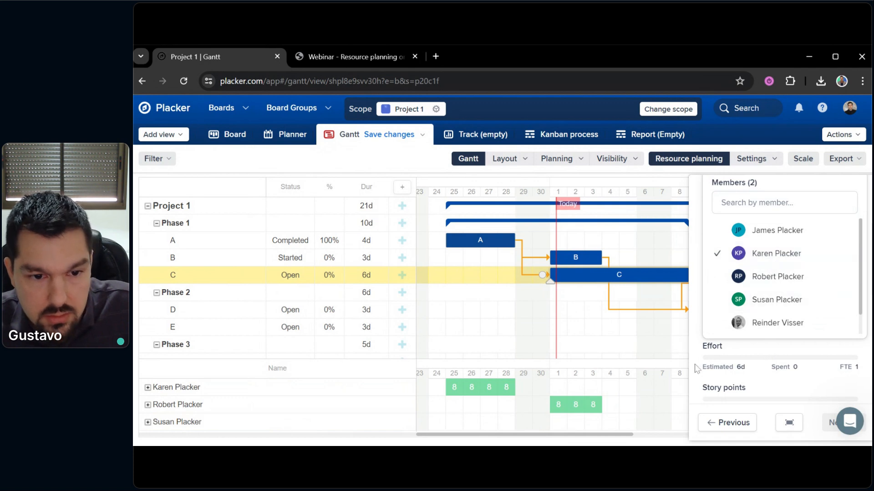
{"action": "left_click", "coordinate": [682, 334]}
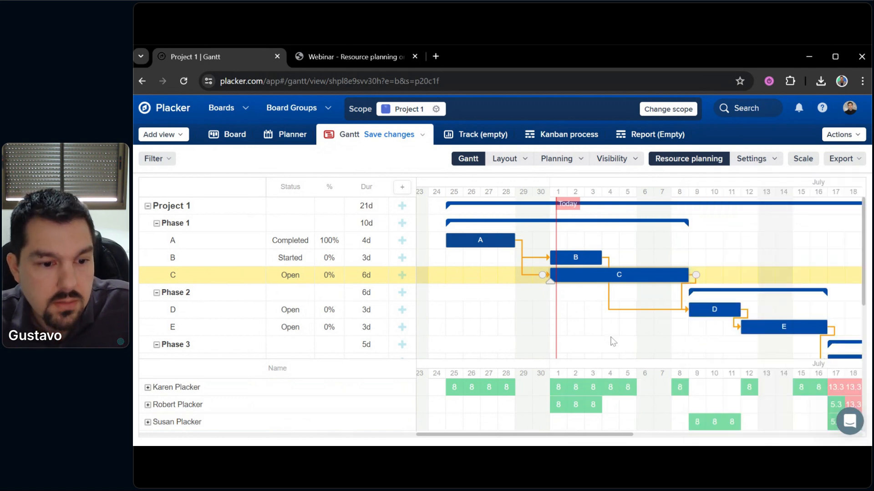
{"action": "scroll", "coordinate": [624, 345], "scroll_direction": "left", "scroll_amount": 1}
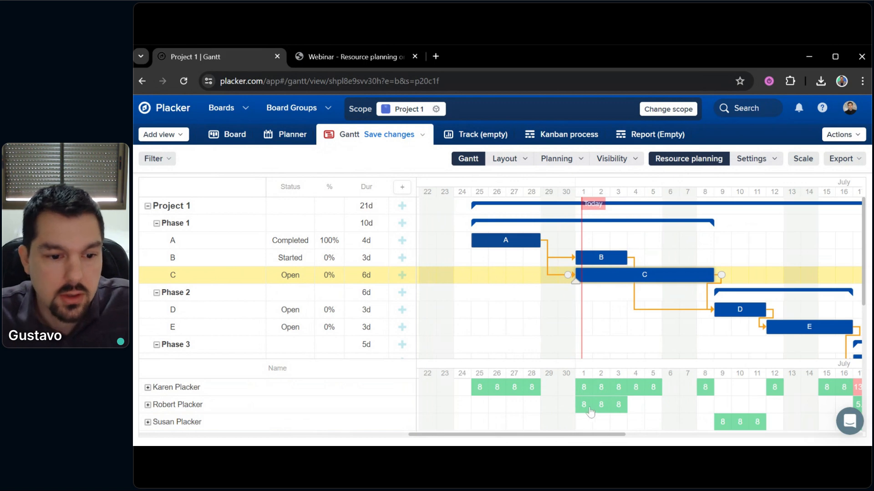
{"action": "mouse_move", "coordinate": [584, 411]}
{"action": "mouse_move", "coordinate": [584, 389]}
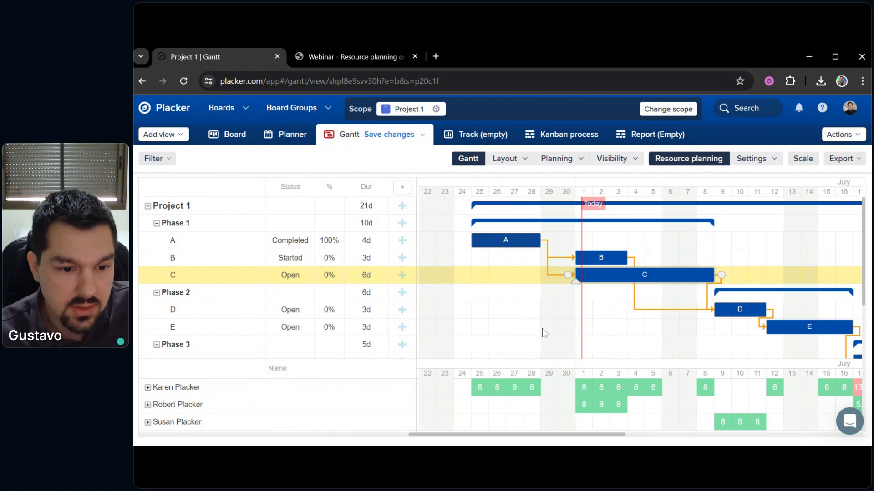
Reassign task C to its original member, restoring 16-hour days on 1–3 July
{"action": "left_click", "coordinate": [231, 263]}
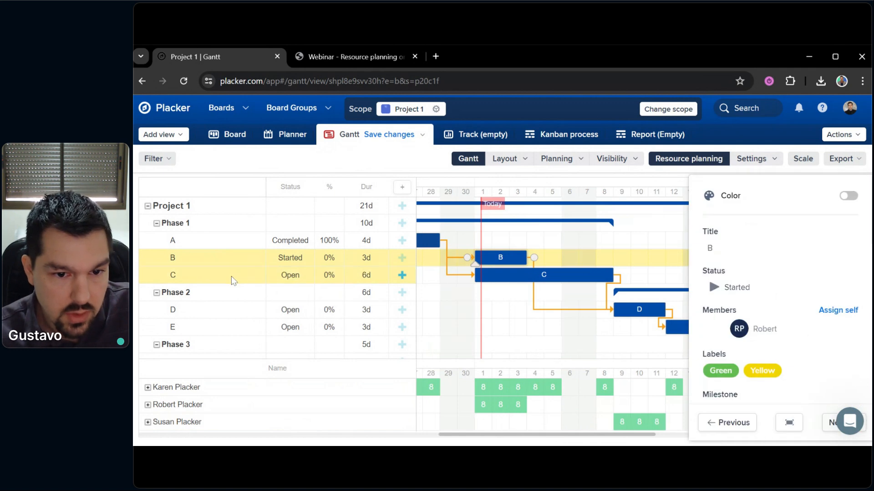
{"action": "left_click", "coordinate": [194, 279]}
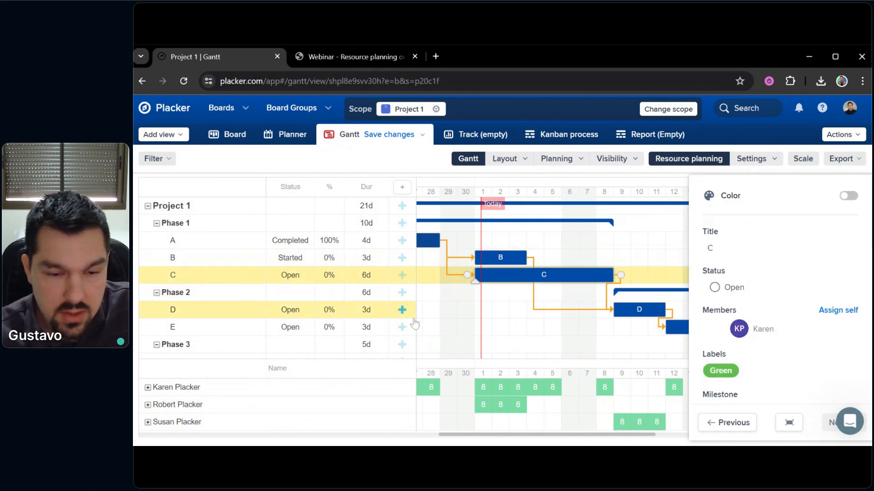
{"action": "left_click", "coordinate": [779, 330]}
{"action": "scroll", "coordinate": [779, 364], "scroll_direction": "down", "scroll_amount": 3}
{"action": "left_click", "coordinate": [777, 334]}
{"action": "left_click", "coordinate": [692, 276]}
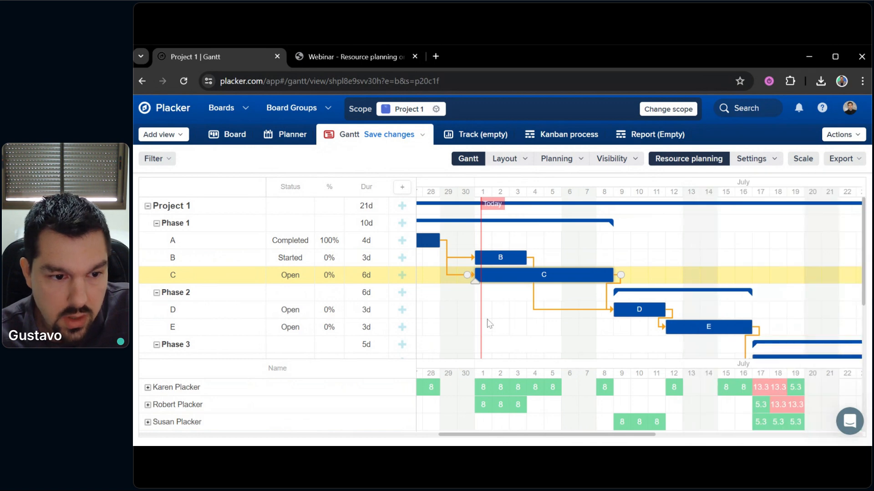
{"action": "left_click_drag", "start_coordinate": [523, 340], "coordinate": [616, 327]}
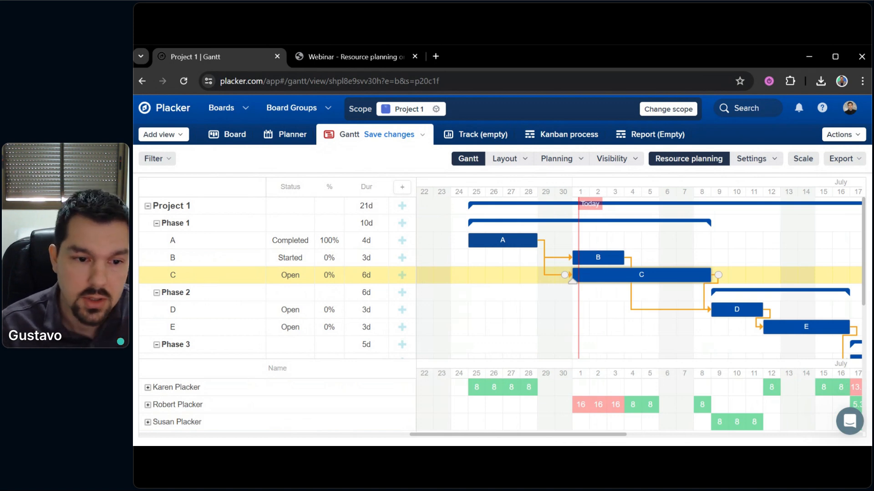
Set task B's effort to 0.5 full-time equivalent, stretching it to 6 days at 12 hours
{"action": "left_click", "coordinate": [203, 261]}
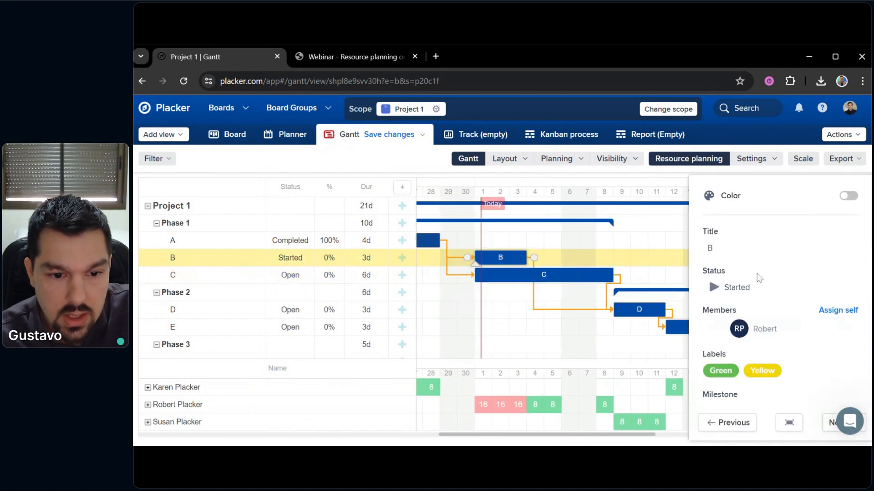
{"action": "scroll", "coordinate": [769, 287], "scroll_direction": "down", "scroll_amount": 4}
{"action": "scroll", "coordinate": [769, 288], "scroll_direction": "down", "scroll_amount": 2}
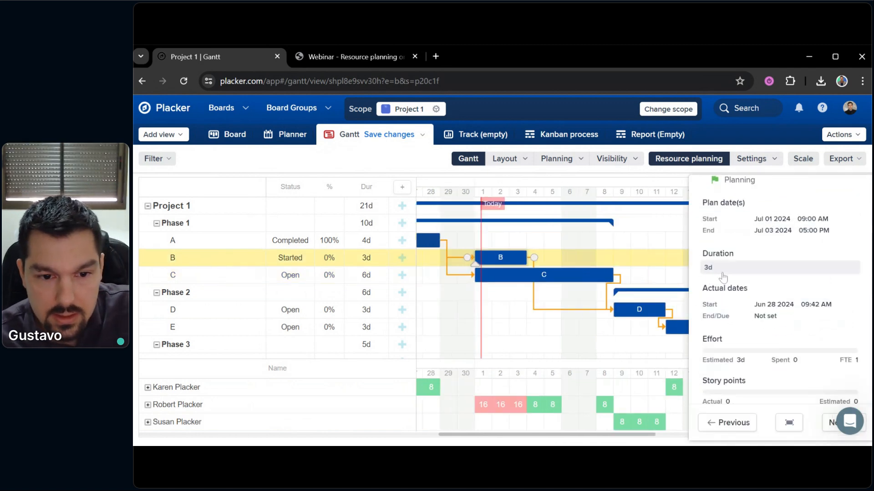
{"action": "scroll", "coordinate": [739, 305], "scroll_direction": "down", "scroll_amount": 2}
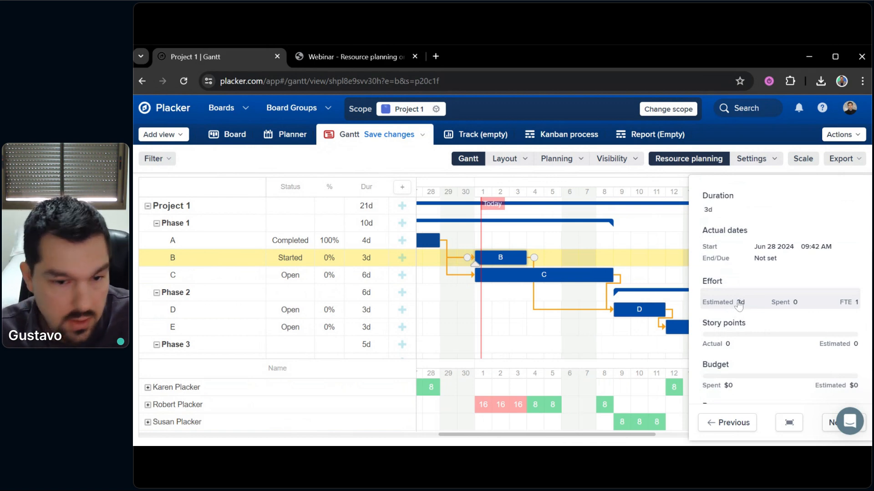
{"action": "left_click", "coordinate": [739, 304]}
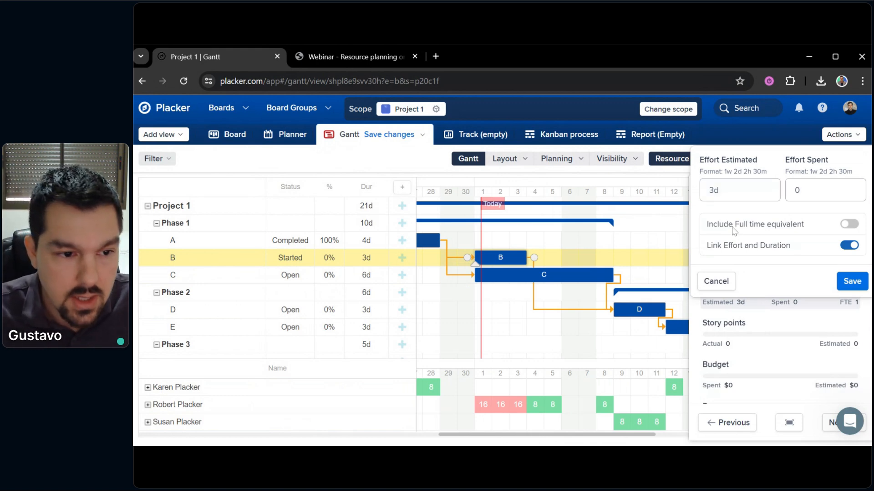
{"action": "left_click", "coordinate": [848, 224]}
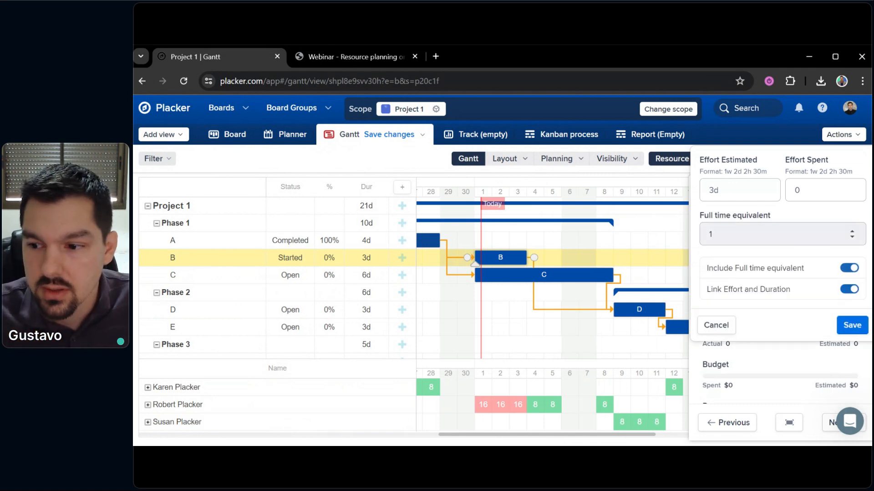
{"action": "left_click", "coordinate": [711, 234]}
{"action": "key", "text": "BackSpace"}
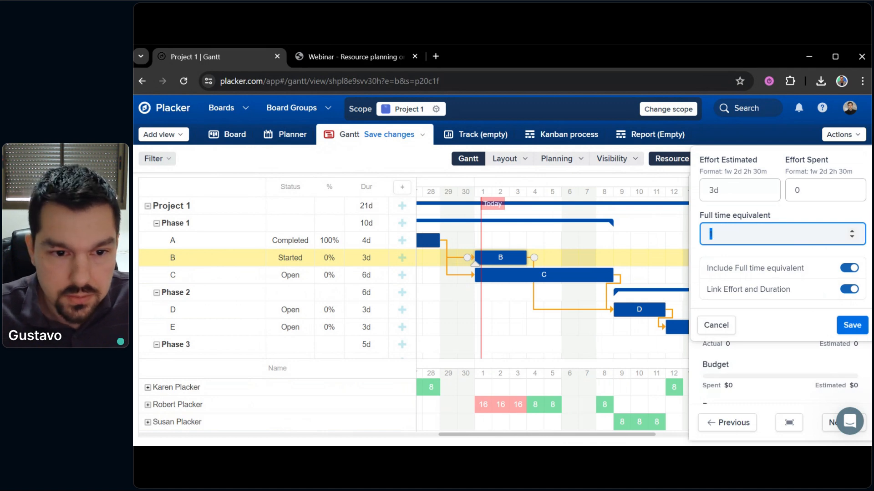
{"action": "type", "text": "0.5"}
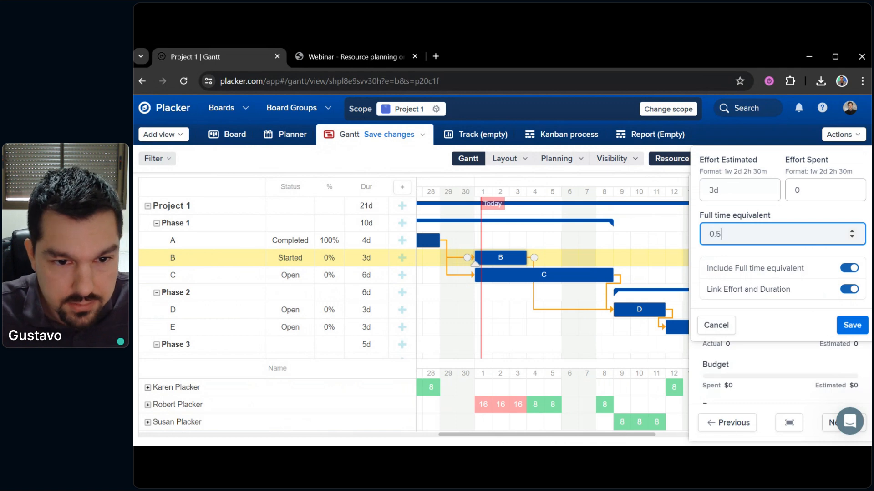
{"action": "left_click", "coordinate": [851, 324]}
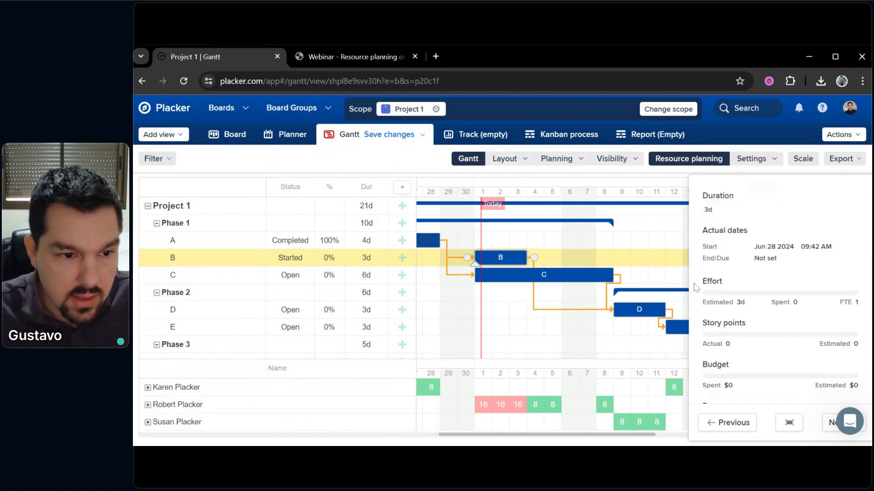
{"action": "left_click", "coordinate": [663, 257]}
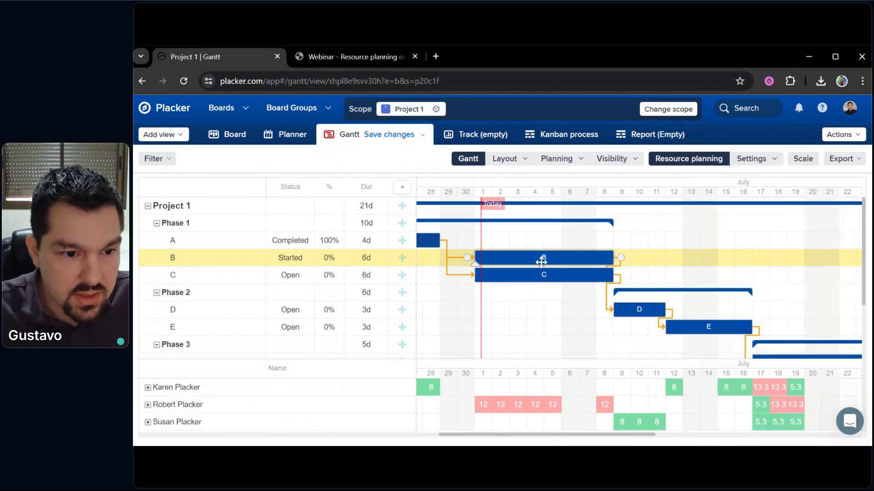
{"action": "mouse_move", "coordinate": [535, 410]}
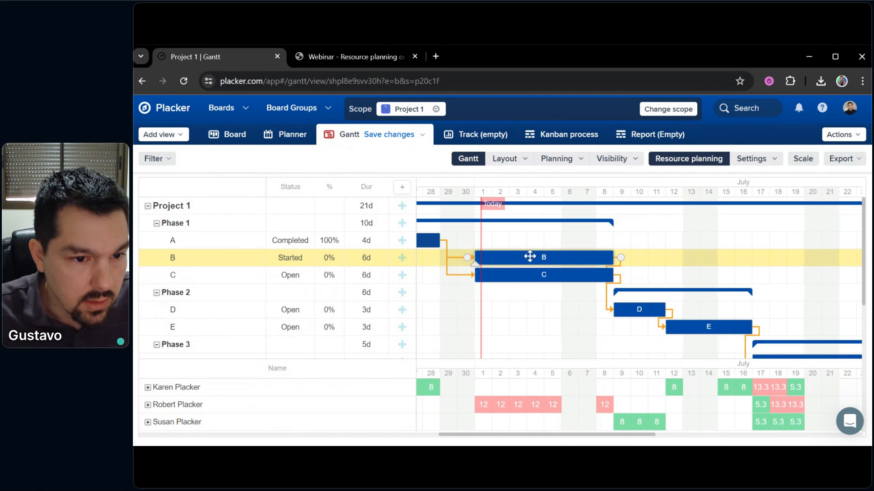
{"action": "left_click_drag", "start_coordinate": [547, 315], "coordinate": [561, 321]}
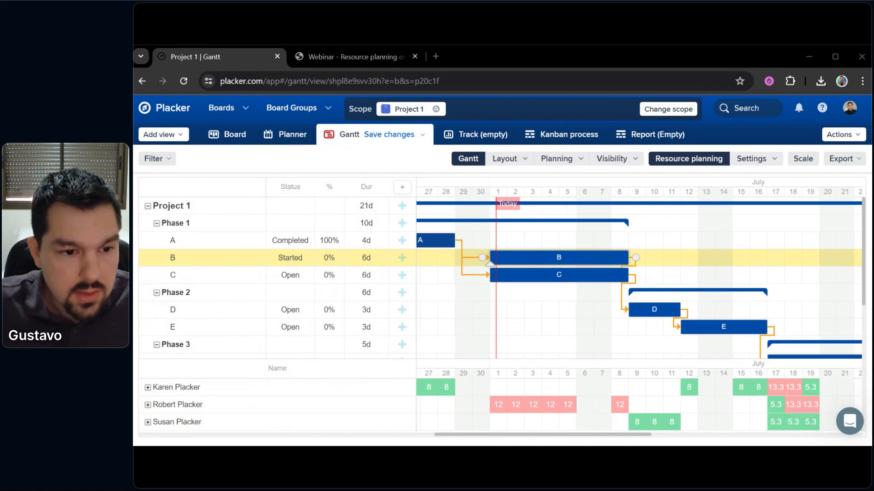
{"action": "scroll", "coordinate": [579, 322], "scroll_direction": "left", "scroll_amount": 1}
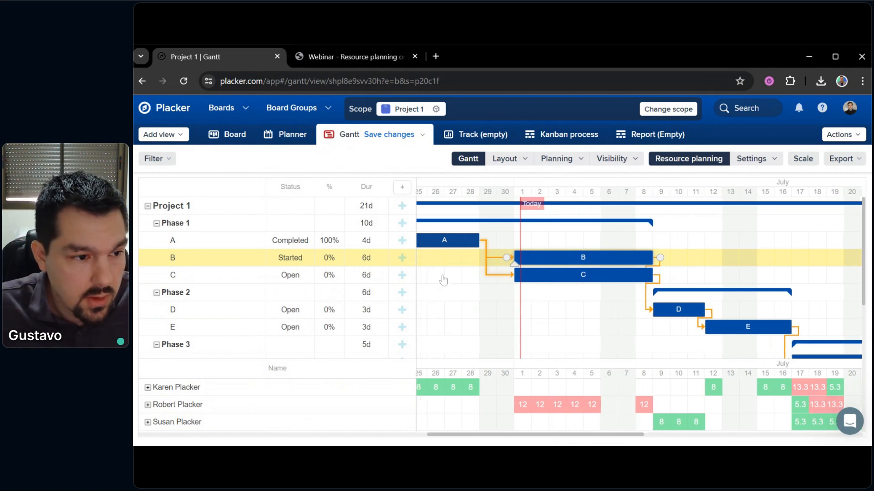
Set task C's effort to 0.5 full-time equivalent, stretching it to 12 days
{"action": "left_click", "coordinate": [196, 276]}
{"action": "scroll", "coordinate": [793, 293], "scroll_direction": "down", "scroll_amount": 3}
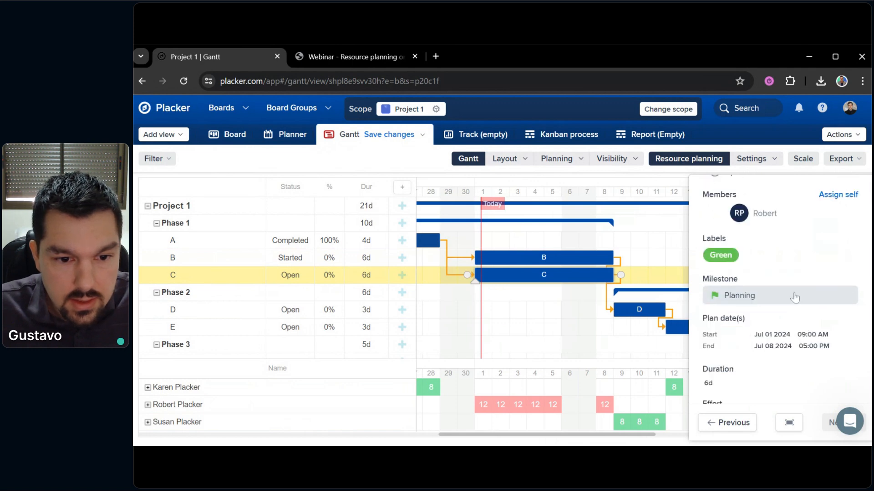
{"action": "scroll", "coordinate": [764, 316], "scroll_direction": "down", "scroll_amount": 3}
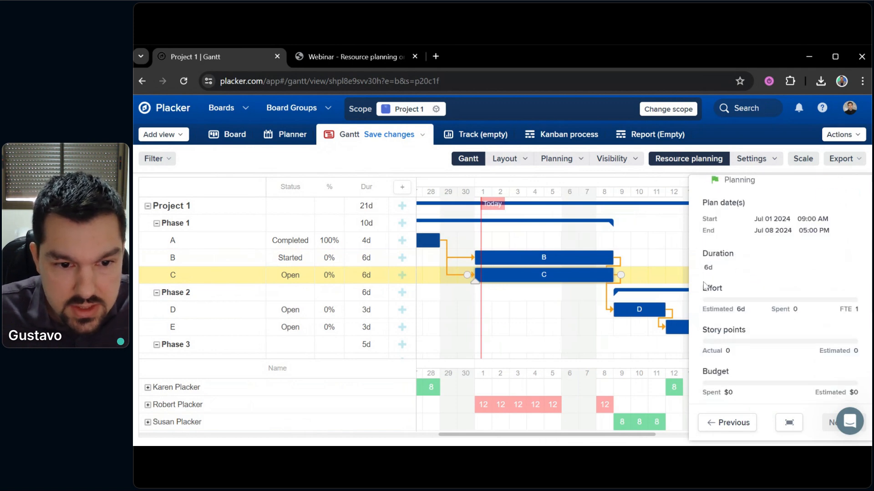
{"action": "left_click", "coordinate": [741, 312]}
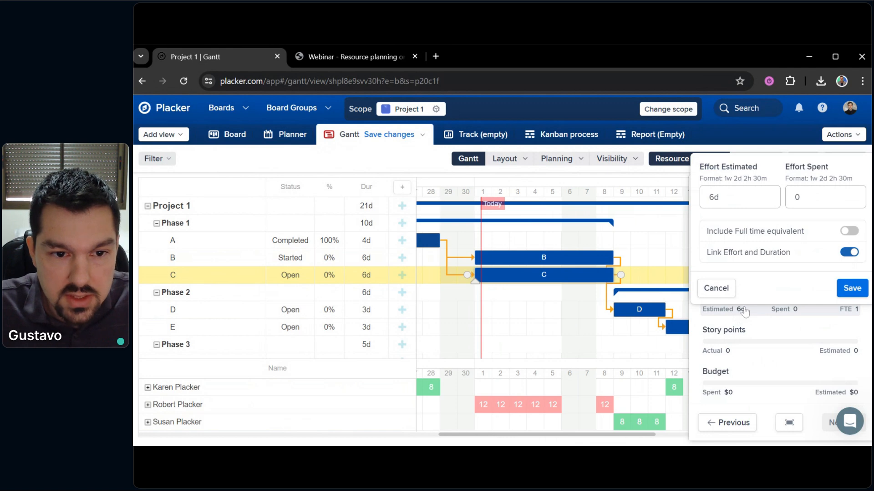
{"action": "left_click", "coordinate": [849, 232]}
{"action": "double_click", "coordinate": [712, 242]}
{"action": "type", "text": "0."}
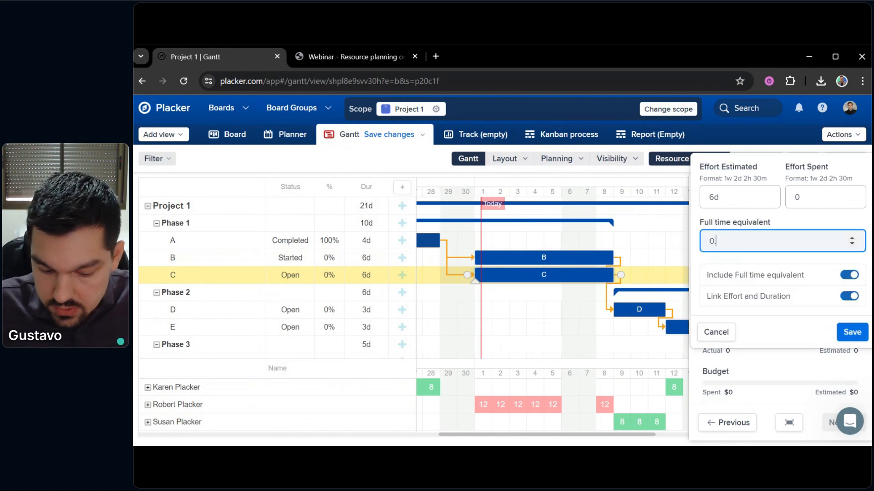
{"action": "type", "text": "5"}
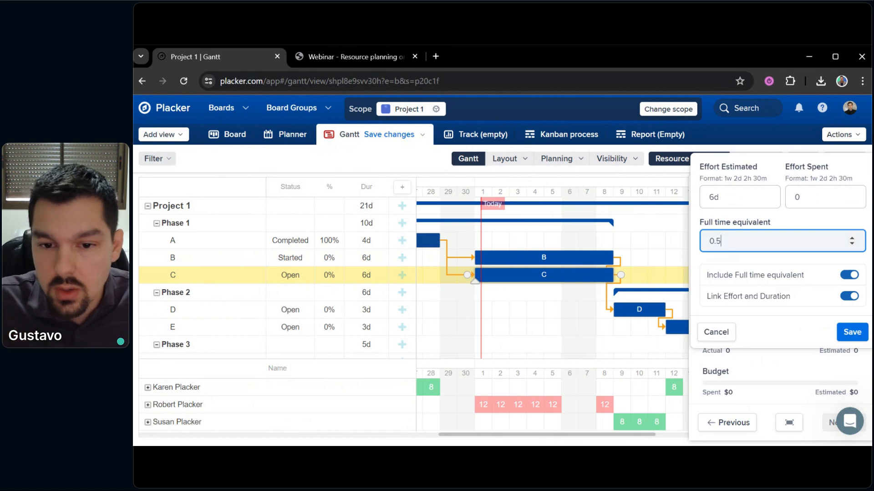
{"action": "left_click", "coordinate": [852, 332]}
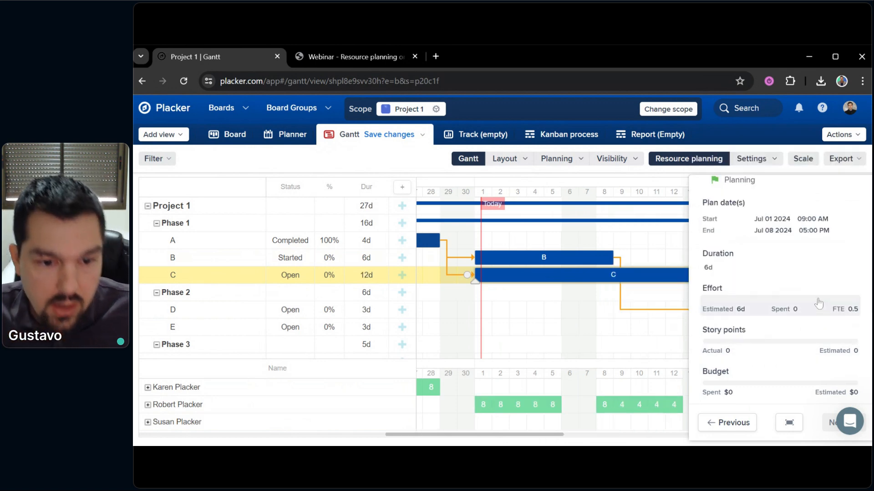
{"action": "left_click", "coordinate": [601, 318]}
Reopen task C to confirm it now ends on 16 July
{"action": "left_click", "coordinate": [231, 277]}
{"action": "scroll", "coordinate": [769, 310], "scroll_direction": "down", "scroll_amount": 5}
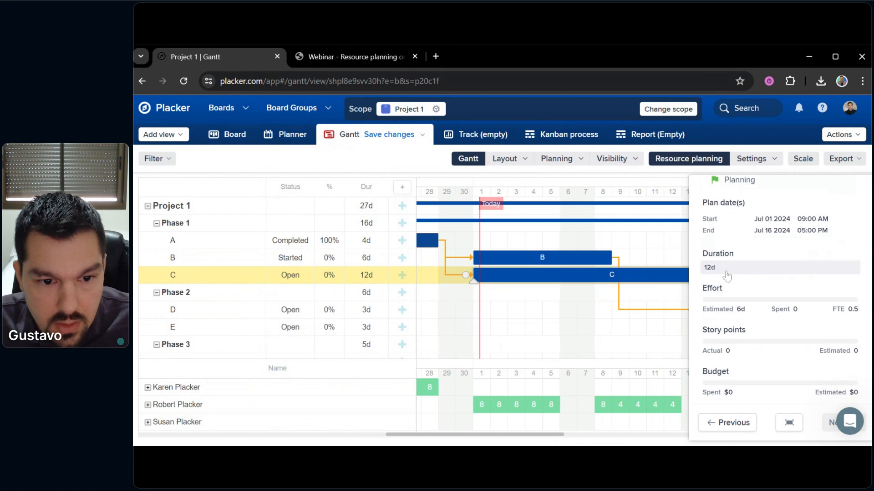
{"action": "scroll", "coordinate": [725, 273], "scroll_direction": "down", "scroll_amount": 1}
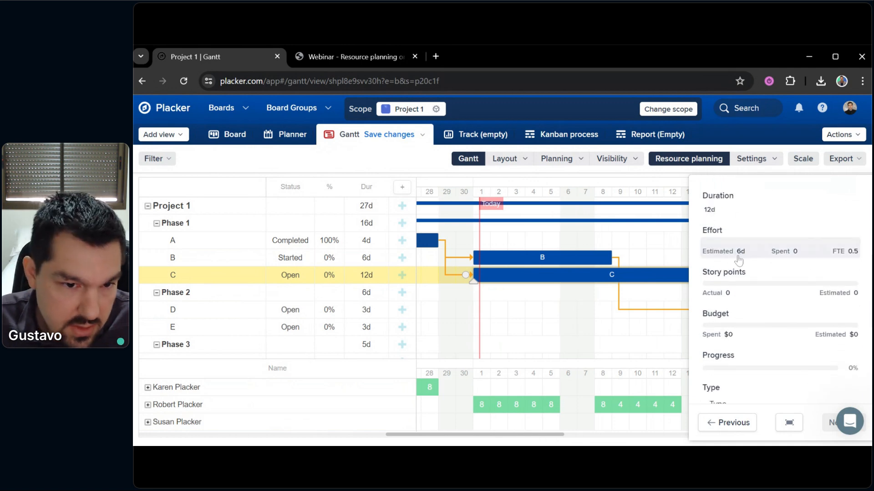
{"action": "left_click", "coordinate": [538, 333]}
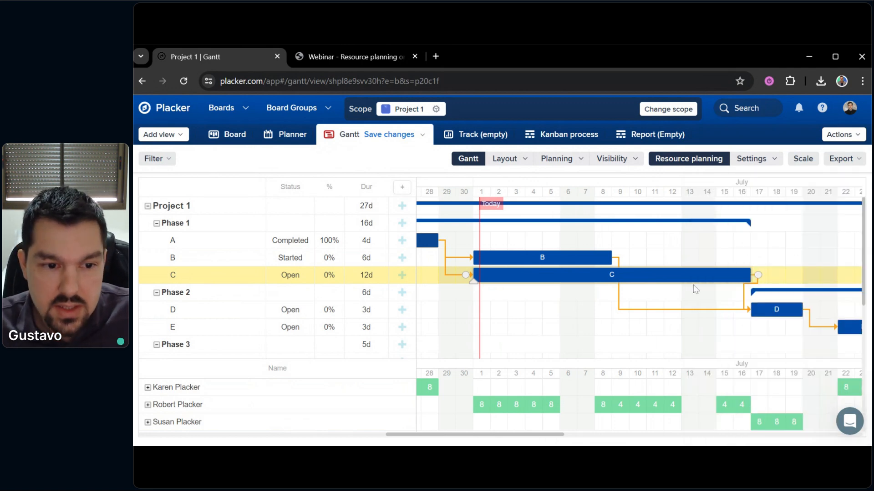
{"action": "left_click_drag", "start_coordinate": [549, 323], "coordinate": [613, 342]}
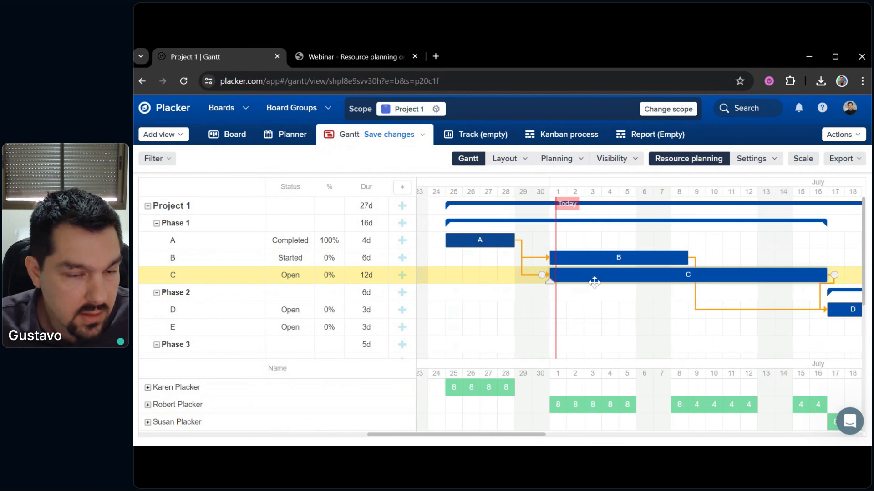
{"action": "mouse_move", "coordinate": [562, 410]}
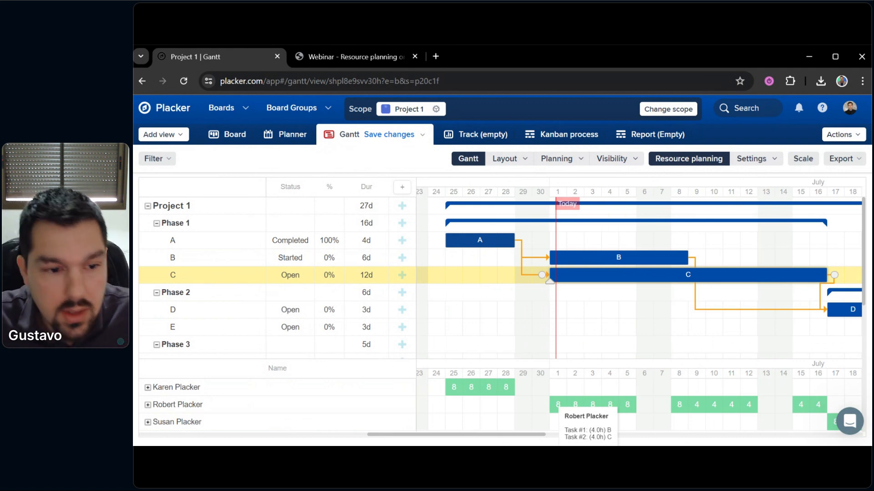
{"action": "left_click_drag", "start_coordinate": [511, 341], "coordinate": [524, 346]}
{"action": "left_click_drag", "start_coordinate": [630, 324], "coordinate": [596, 331]}
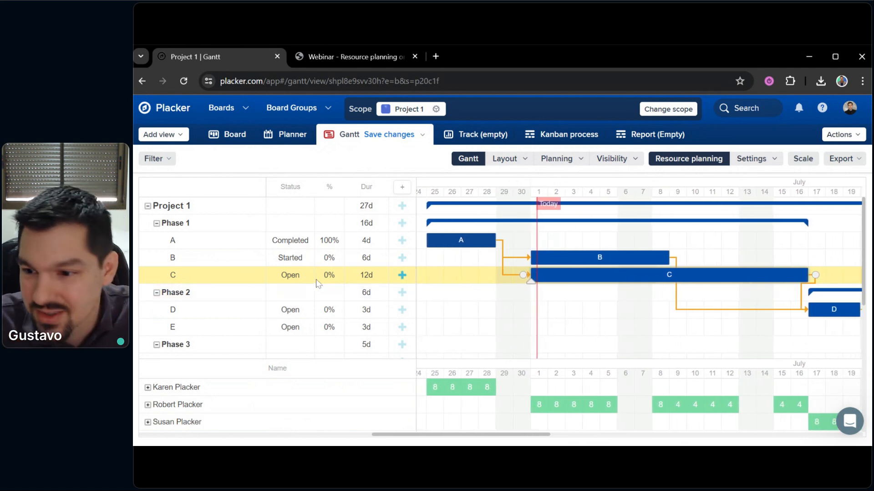
Reset task B's effort to 1 full-time equivalent, shortening it to 3 days
{"action": "left_click", "coordinate": [205, 259]}
{"action": "scroll", "coordinate": [781, 349], "scroll_direction": "down", "scroll_amount": 5}
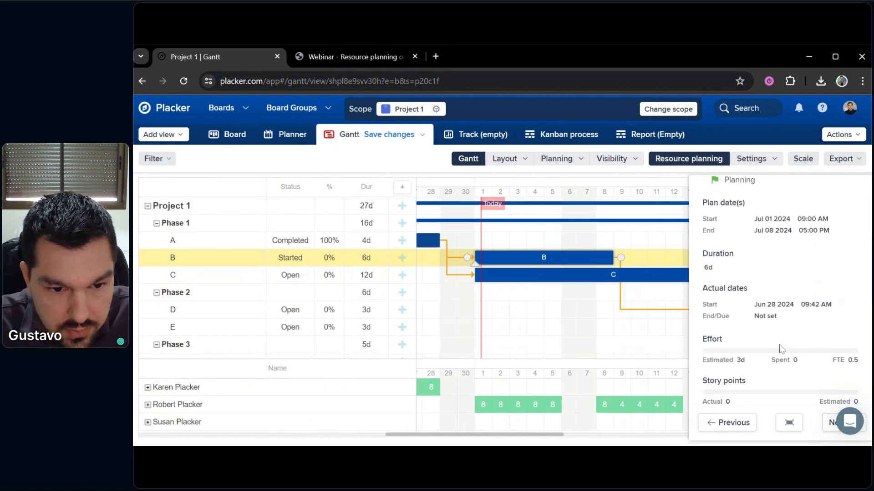
{"action": "scroll", "coordinate": [803, 331], "scroll_direction": "up", "scroll_amount": 2}
{"action": "scroll", "coordinate": [763, 334], "scroll_direction": "down", "scroll_amount": 2}
{"action": "scroll", "coordinate": [763, 334], "scroll_direction": "down", "scroll_amount": 2}
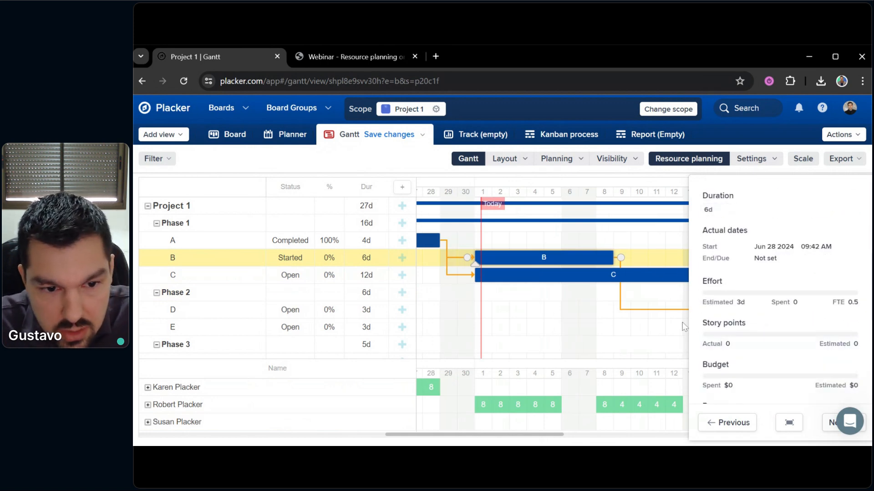
{"action": "scroll", "coordinate": [755, 328], "scroll_direction": "down", "scroll_amount": 2}
{"action": "scroll", "coordinate": [826, 323], "scroll_direction": "up", "scroll_amount": 3}
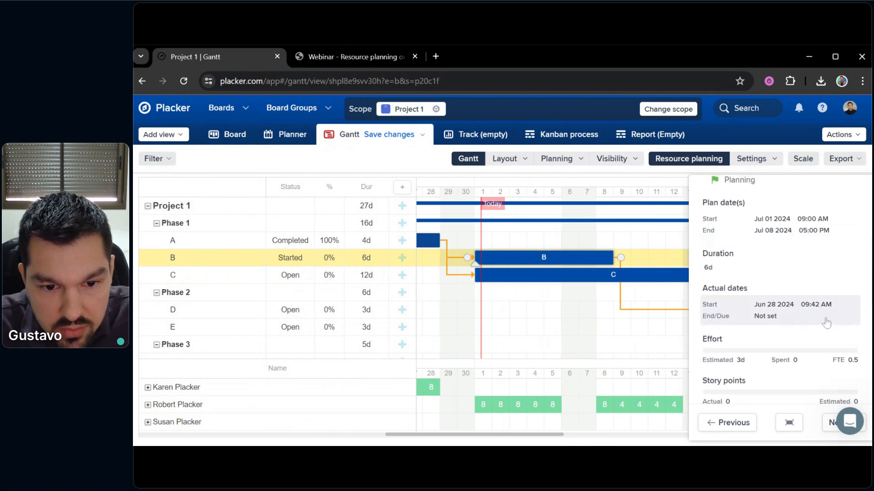
{"action": "left_click", "coordinate": [843, 363]}
{"action": "left_click", "coordinate": [749, 241]}
{"action": "key", "text": "ctrl+a"}
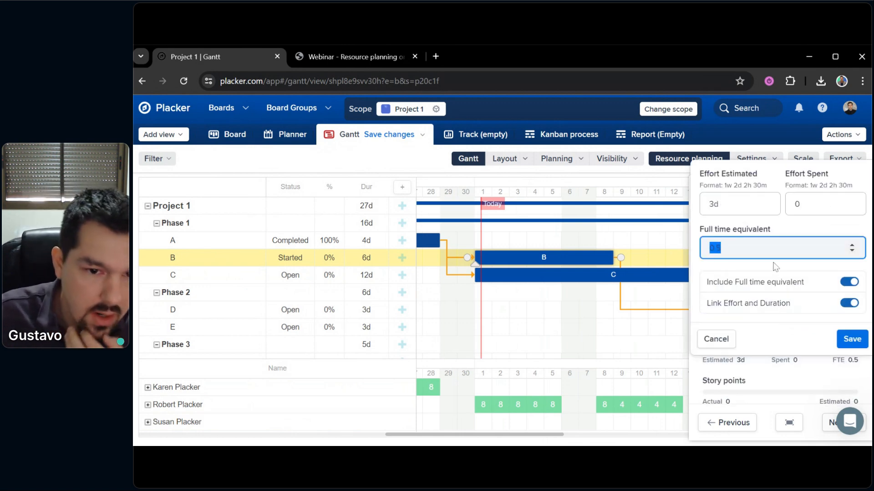
{"action": "type", "text": "1"}
{"action": "left_click", "coordinate": [852, 339]}
{"action": "left_click", "coordinate": [578, 317]}
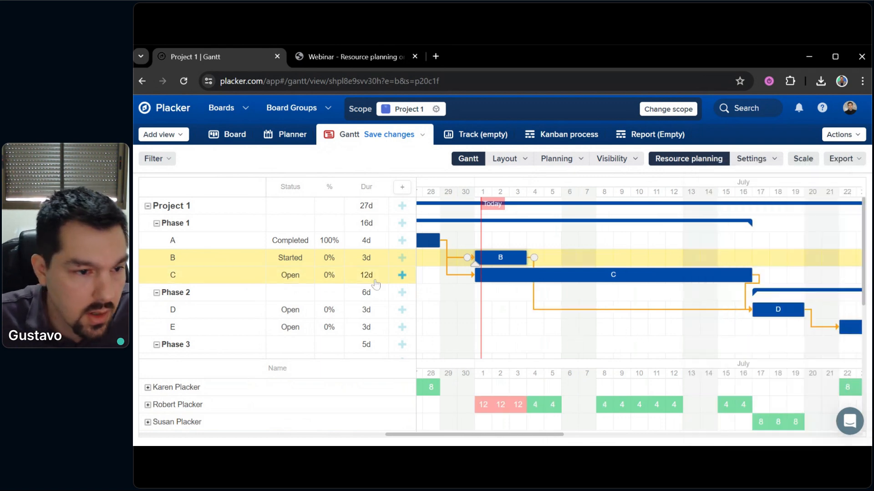
Open task C's details panel and scroll through its fields
{"action": "left_click", "coordinate": [221, 280]}
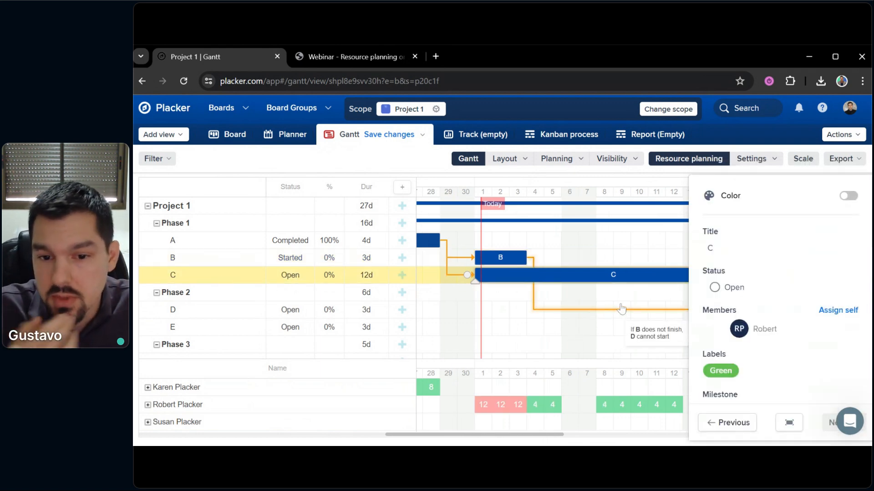
{"action": "scroll", "coordinate": [748, 299], "scroll_direction": "down", "scroll_amount": 4}
{"action": "scroll", "coordinate": [728, 291], "scroll_direction": "down", "scroll_amount": 3}
{"action": "scroll", "coordinate": [719, 283], "scroll_direction": "up", "scroll_amount": 2}
{"action": "scroll", "coordinate": [719, 283], "scroll_direction": "down", "scroll_amount": 3}
{"action": "scroll", "coordinate": [720, 282], "scroll_direction": "up", "scroll_amount": 3}
{"action": "scroll", "coordinate": [720, 282], "scroll_direction": "down", "scroll_amount": 3}
Change task C's full time equivalent from 0.5 to 1 and save, cutting it to 6 days
{"action": "left_click", "coordinate": [721, 257]}
{"action": "left_click", "coordinate": [747, 339]}
{"action": "key", "text": "ctrl+a"}
{"action": "type", "text": "23"}
{"action": "key", "text": "BackSpace"}
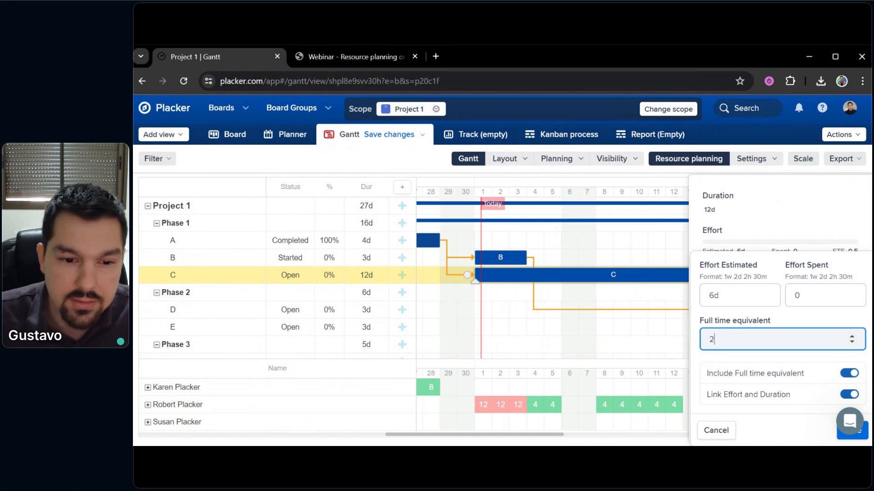
{"action": "type", "text": "1"}
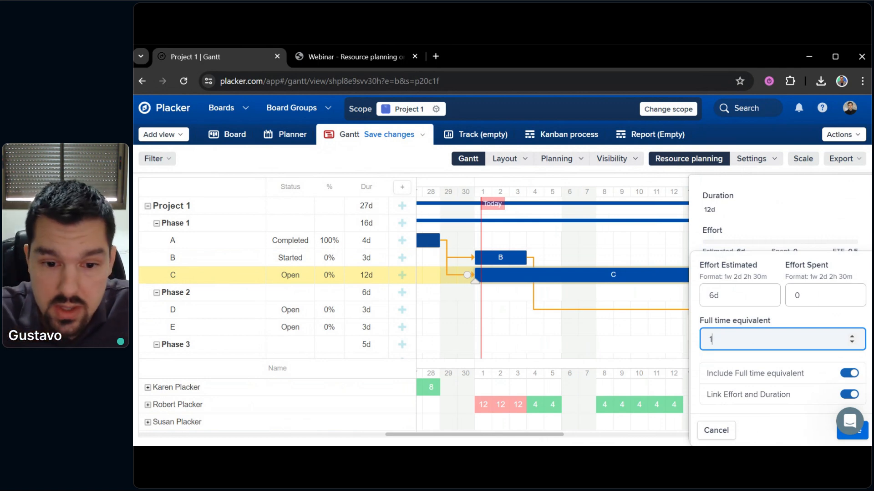
{"action": "left_click", "coordinate": [843, 434]}
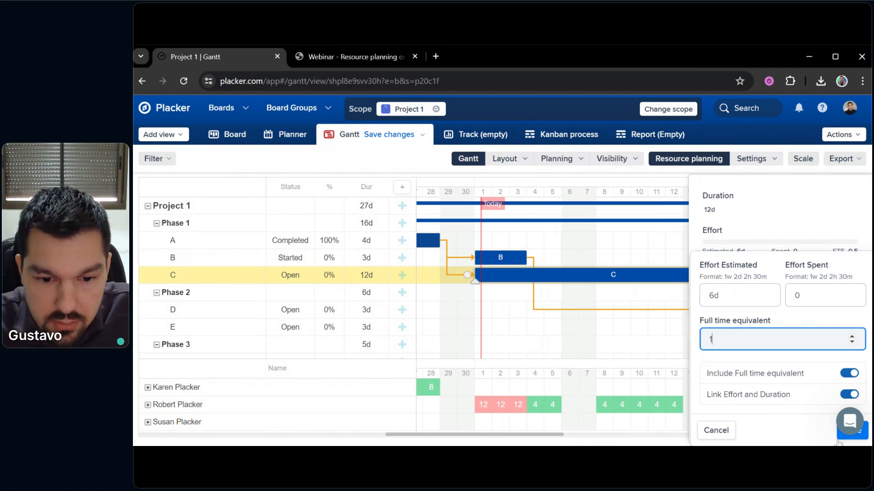
Close task C's panel and drag bars D, E and F left to follow their predecessors directly
{"action": "left_click", "coordinate": [618, 330]}
{"action": "scroll", "coordinate": [675, 315], "scroll_direction": "down", "scroll_amount": 3}
{"action": "scroll", "coordinate": [759, 276], "scroll_direction": "up", "scroll_amount": 2}
{"action": "scroll", "coordinate": [768, 285], "scroll_direction": "right", "scroll_amount": 2}
{"action": "left_click_drag", "start_coordinate": [683, 282], "coordinate": [512, 280]}
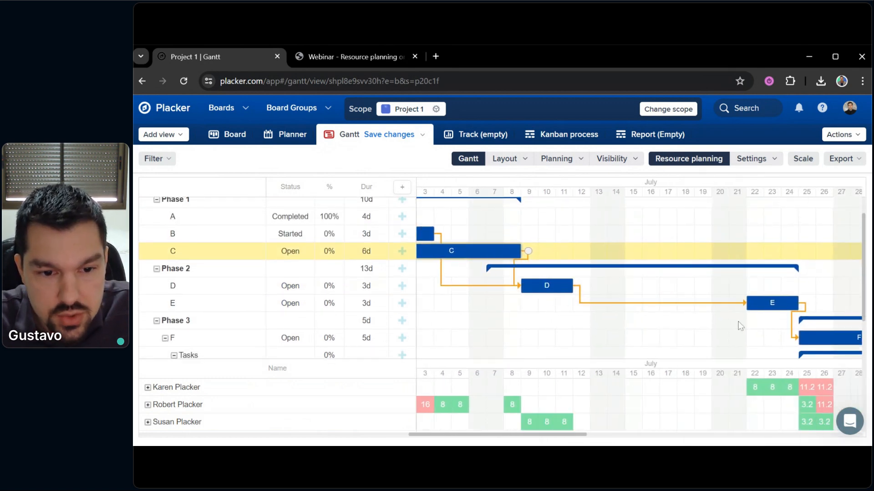
{"action": "left_click_drag", "start_coordinate": [779, 304], "coordinate": [571, 302]}
{"action": "scroll", "coordinate": [743, 292], "scroll_direction": "down", "scroll_amount": 3}
{"action": "scroll", "coordinate": [742, 282], "scroll_direction": "right", "scroll_amount": 2}
{"action": "left_click_drag", "start_coordinate": [742, 280], "coordinate": [557, 279]}
{"action": "scroll", "coordinate": [626, 327], "scroll_direction": "up", "scroll_amount": 3}
{"action": "scroll", "coordinate": [626, 327], "scroll_direction": "left", "scroll_amount": 3}
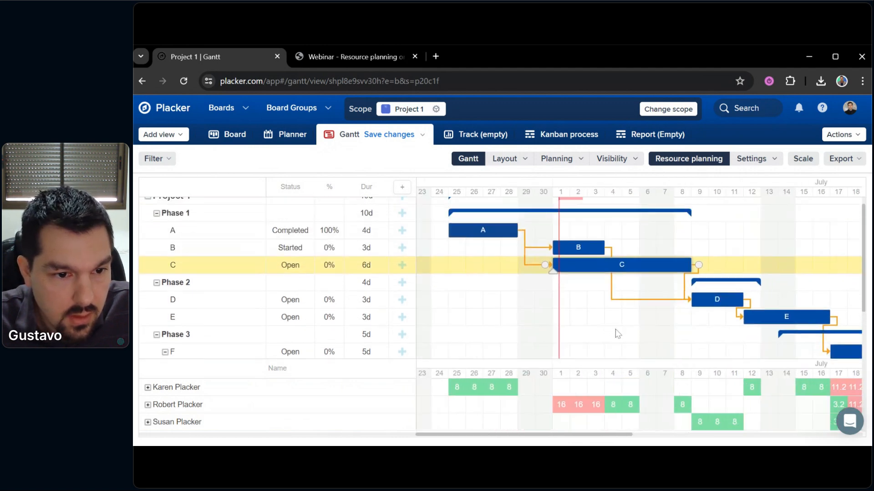
{"action": "scroll", "coordinate": [618, 334], "scroll_direction": "up", "scroll_amount": 1}
{"action": "scroll", "coordinate": [618, 334], "scroll_direction": "left", "scroll_amount": 1}
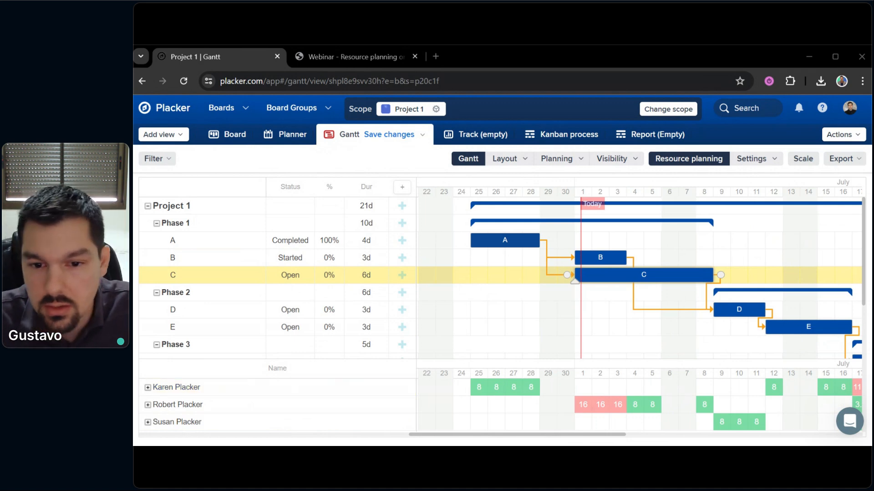
{"action": "left_click", "coordinate": [555, 309]}
{"action": "left_click_drag", "start_coordinate": [556, 309], "coordinate": [583, 335]}
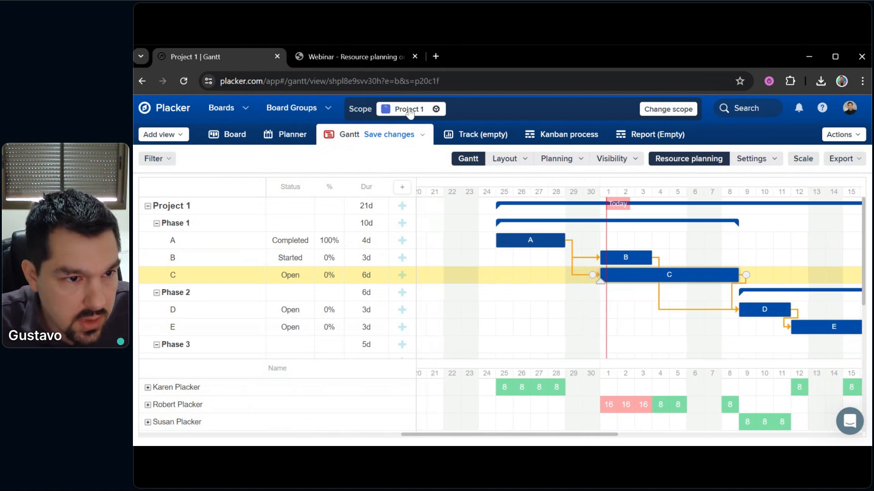
{"action": "left_click", "coordinate": [433, 113]}
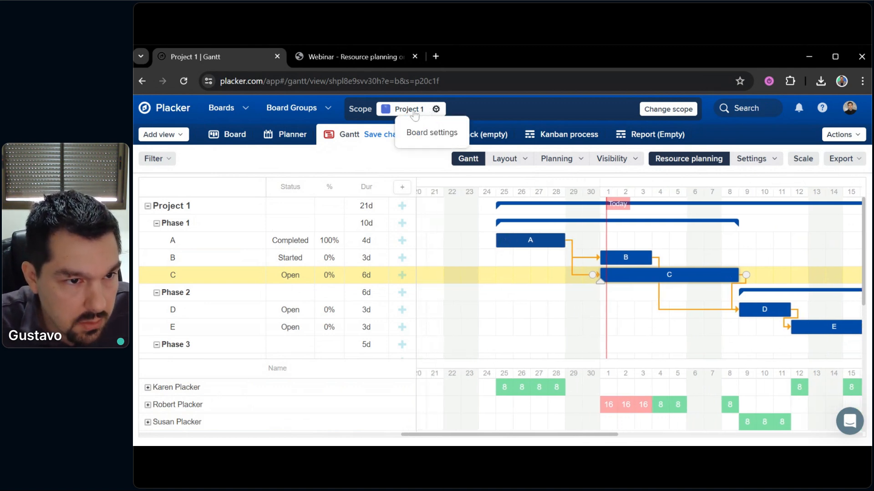
{"action": "left_click", "coordinate": [431, 133]}
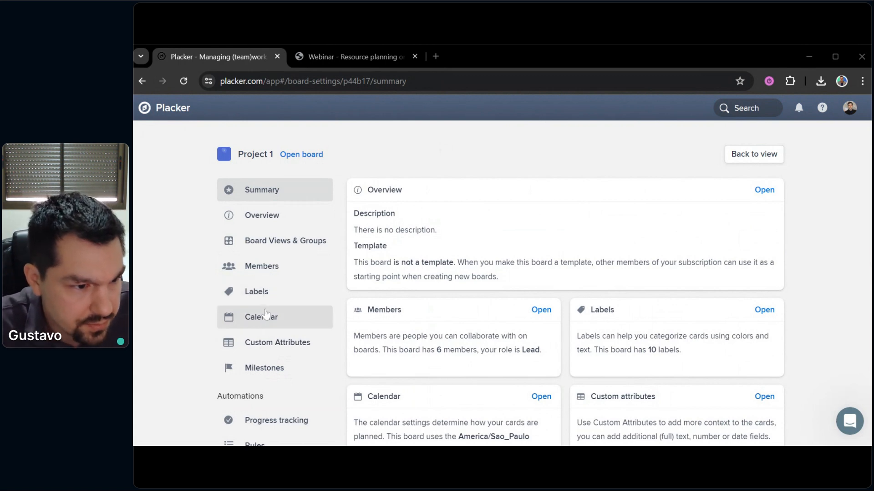
{"action": "left_click", "coordinate": [261, 318]}
{"action": "scroll", "coordinate": [494, 260], "scroll_direction": "down", "scroll_amount": 4}
{"action": "scroll", "coordinate": [513, 244], "scroll_direction": "down", "scroll_amount": 2}
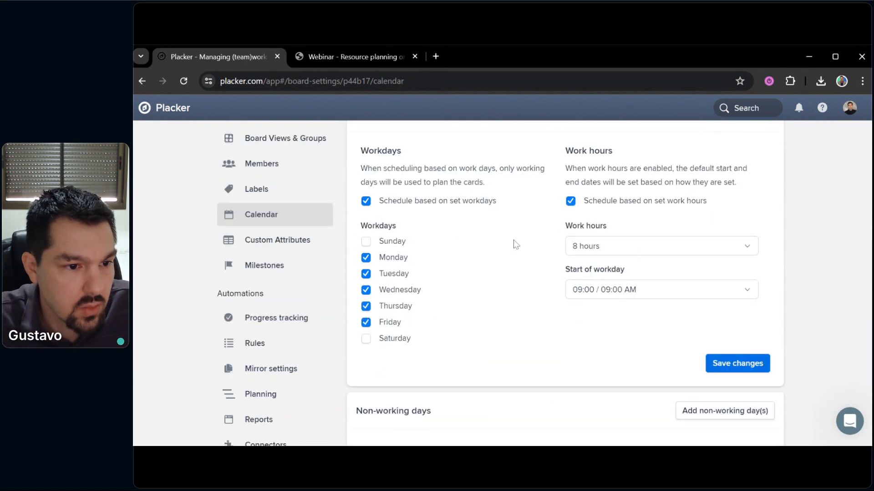
{"action": "scroll", "coordinate": [517, 250], "scroll_direction": "up", "scroll_amount": 1}
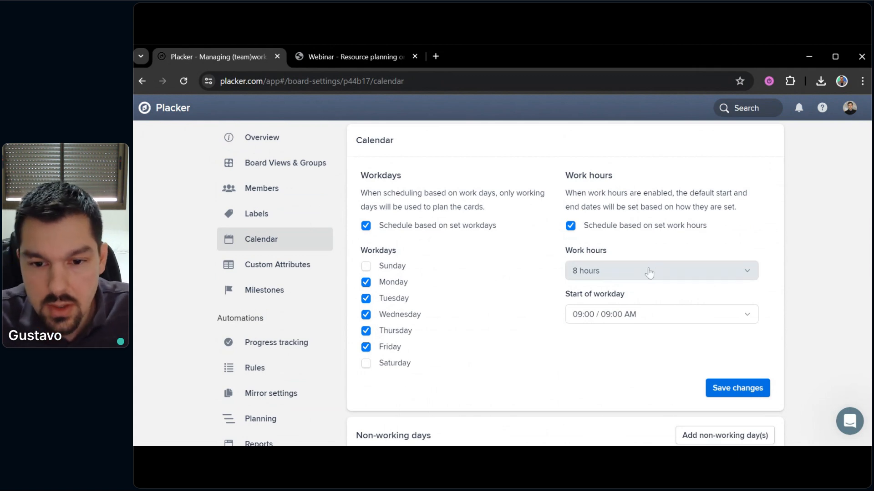
{"action": "scroll", "coordinate": [591, 326], "scroll_direction": "down", "scroll_amount": 3}
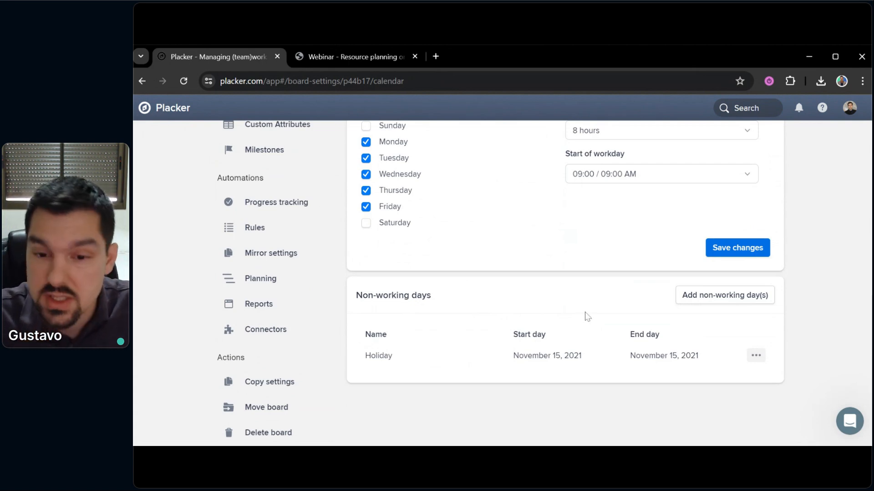
{"action": "scroll", "coordinate": [586, 314], "scroll_direction": "up", "scroll_amount": 5}
{"action": "scroll", "coordinate": [587, 308], "scroll_direction": "down", "scroll_amount": 3}
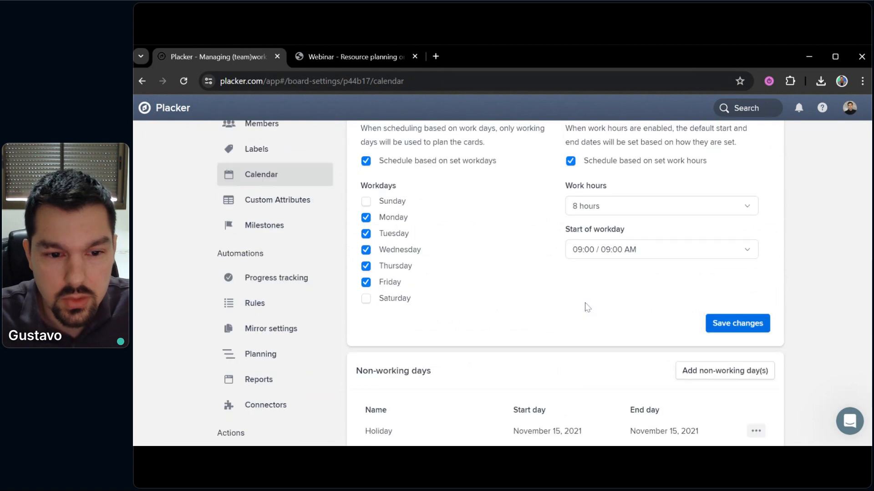
{"action": "scroll", "coordinate": [592, 314], "scroll_direction": "up", "scroll_amount": 1}
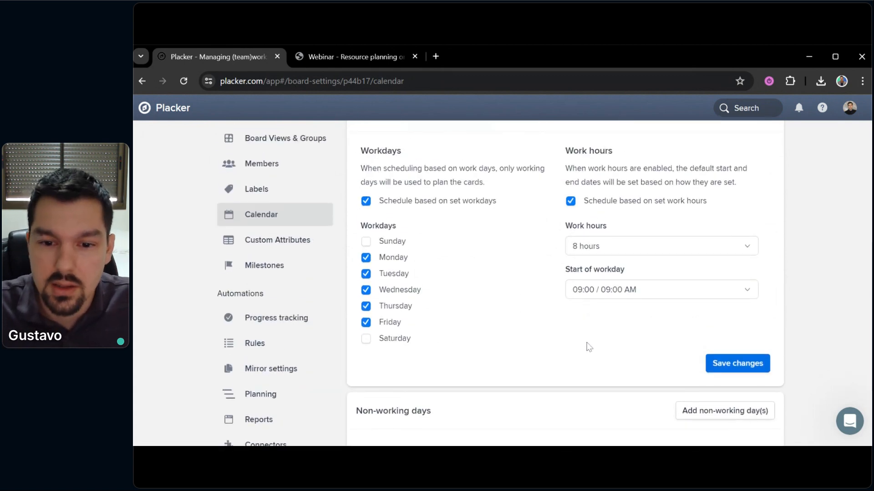
{"action": "scroll", "coordinate": [589, 347], "scroll_direction": "up", "scroll_amount": 3}
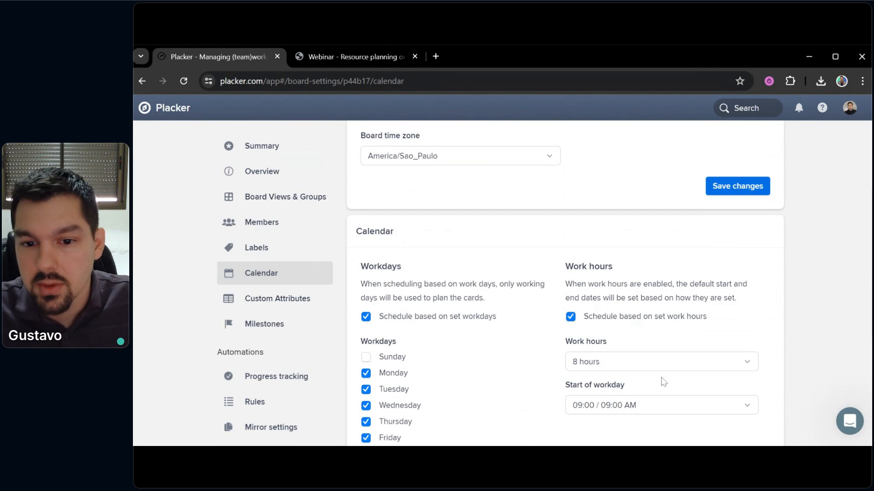
{"action": "scroll", "coordinate": [649, 332], "scroll_direction": "up", "scroll_amount": 1}
{"action": "scroll", "coordinate": [647, 317], "scroll_direction": "up", "scroll_amount": 1}
{"action": "left_click", "coordinate": [755, 244]}
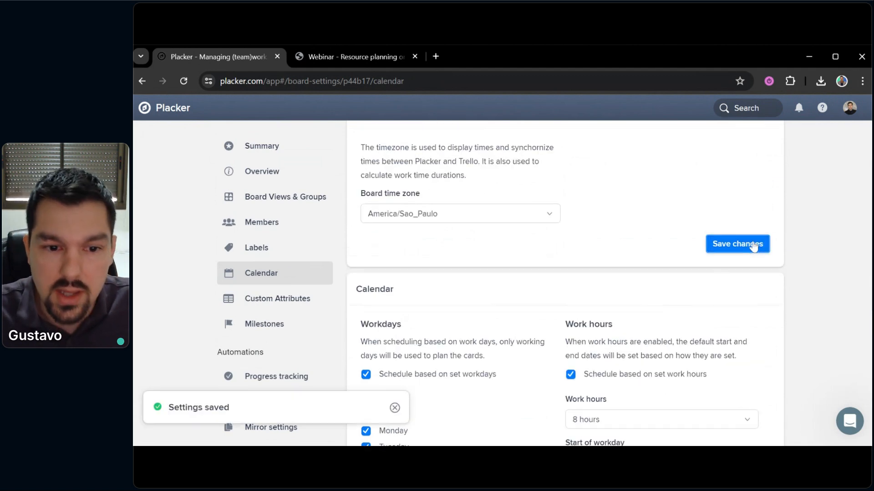
{"action": "scroll", "coordinate": [537, 300], "scroll_direction": "up", "scroll_amount": 1}
{"action": "scroll", "coordinate": [682, 228], "scroll_direction": "up", "scroll_amount": 1}
{"action": "left_click", "coordinate": [771, 157]}
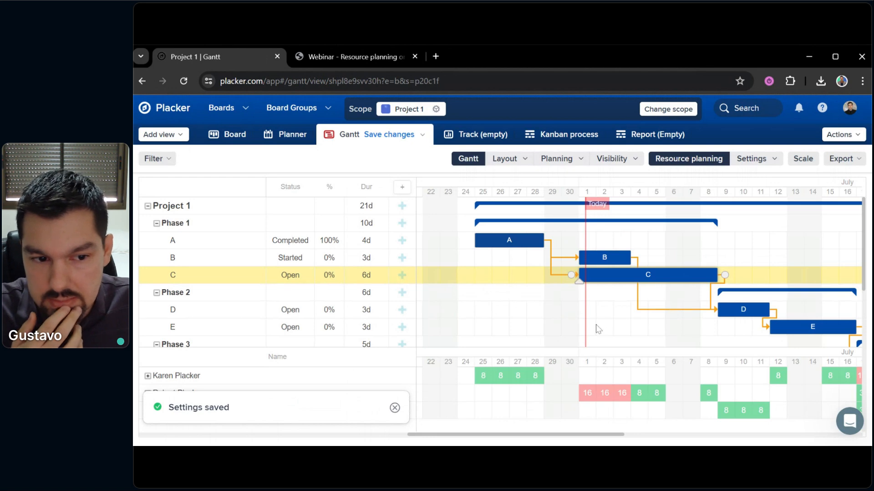
{"action": "scroll", "coordinate": [596, 325], "scroll_direction": "down", "scroll_amount": 1}
{"action": "left_click_drag", "start_coordinate": [593, 315], "coordinate": [581, 326]}
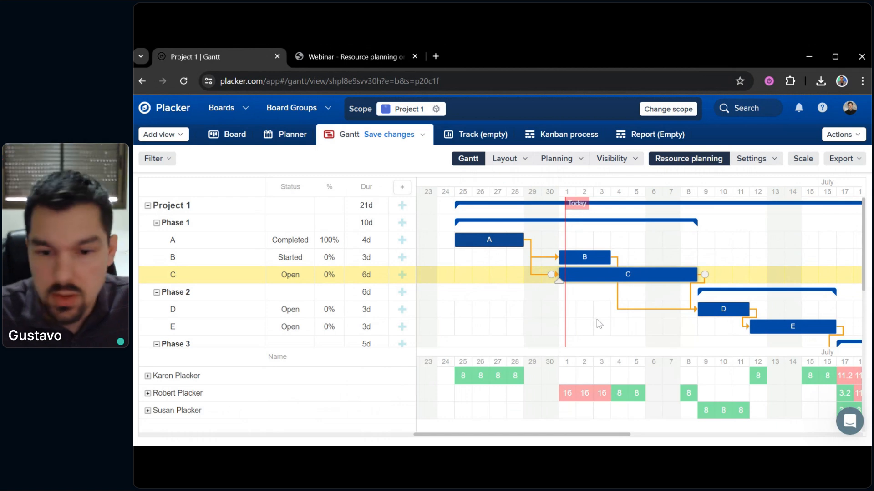
{"action": "left_click_drag", "start_coordinate": [593, 324], "coordinate": [606, 342]}
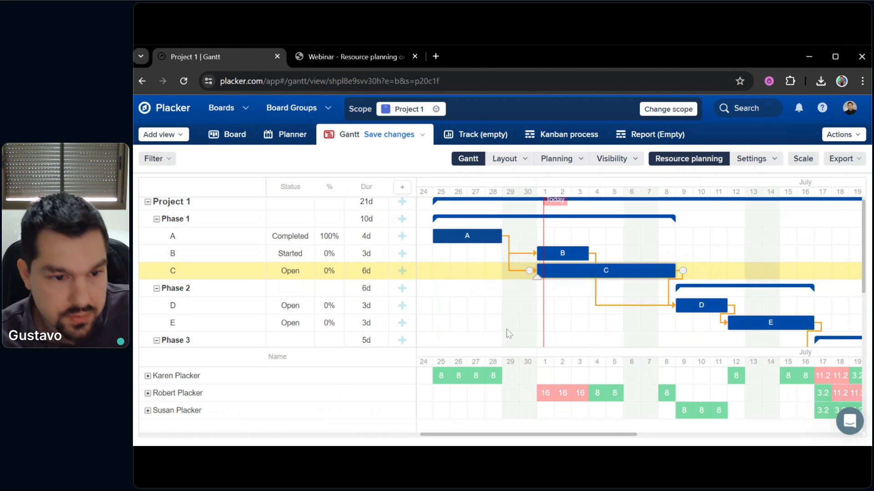
{"action": "mouse_move", "coordinate": [592, 334]}
{"action": "left_mouse_down"}
{"action": "mouse_move", "coordinate": [580, 321]}
{"action": "mouse_move", "coordinate": [590, 332]}
{"action": "left_mouse_up"}
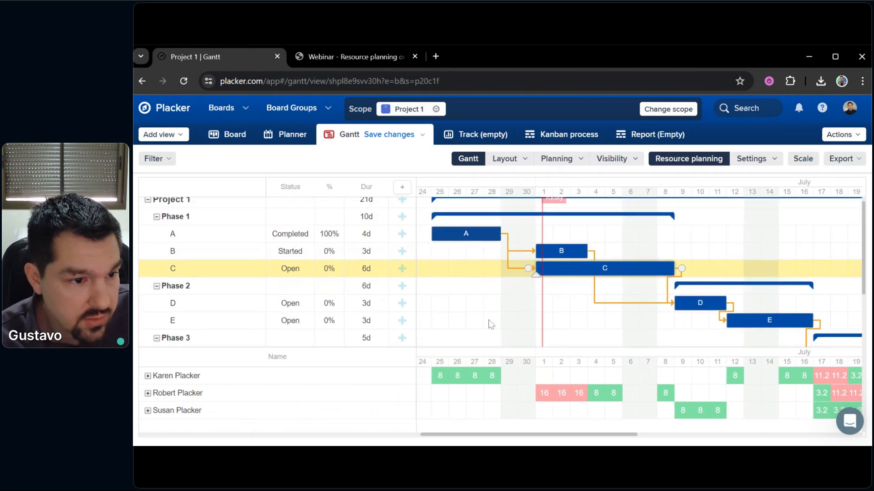
Add a second team member to task C, then reopen its details to confirm both assignees
{"action": "left_click", "coordinate": [203, 269]}
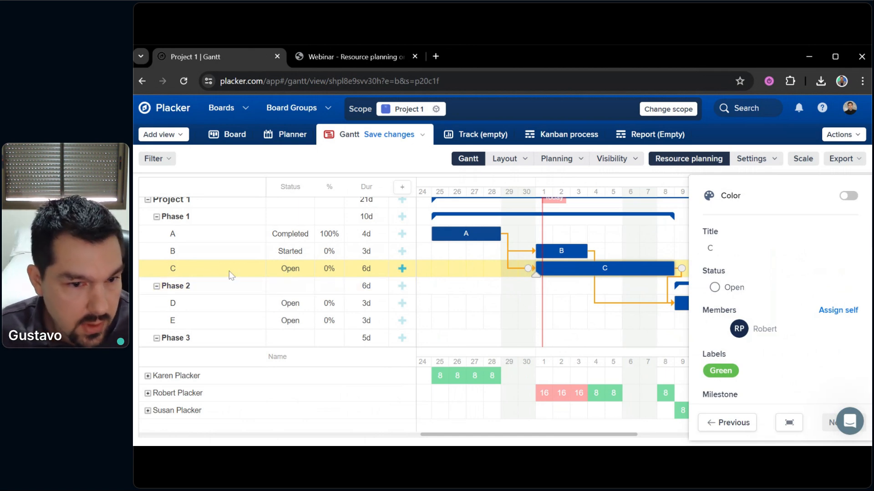
{"action": "left_click", "coordinate": [778, 328]}
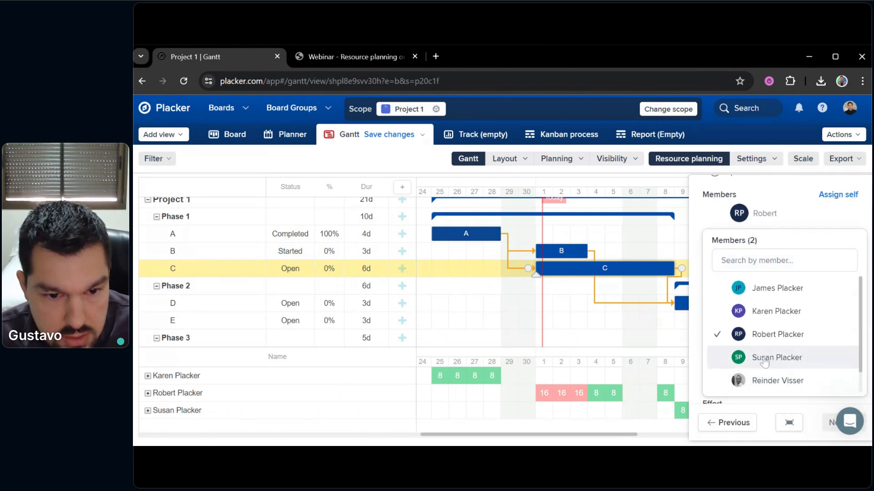
{"action": "left_click", "coordinate": [764, 359]}
{"action": "left_click", "coordinate": [695, 378]}
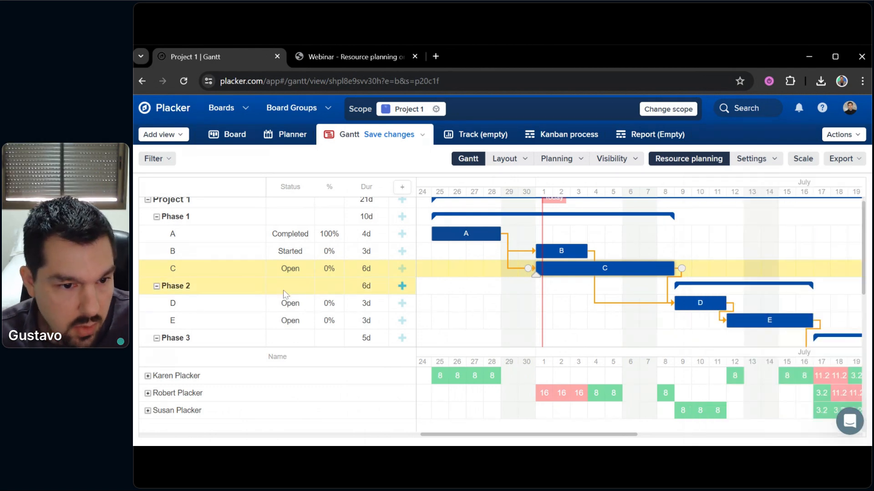
{"action": "left_click", "coordinate": [242, 273]}
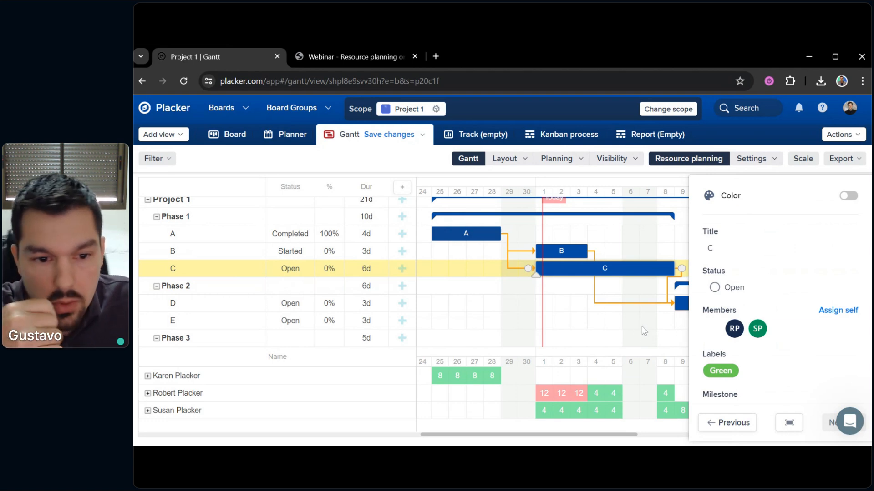
{"action": "left_click", "coordinate": [642, 339]}
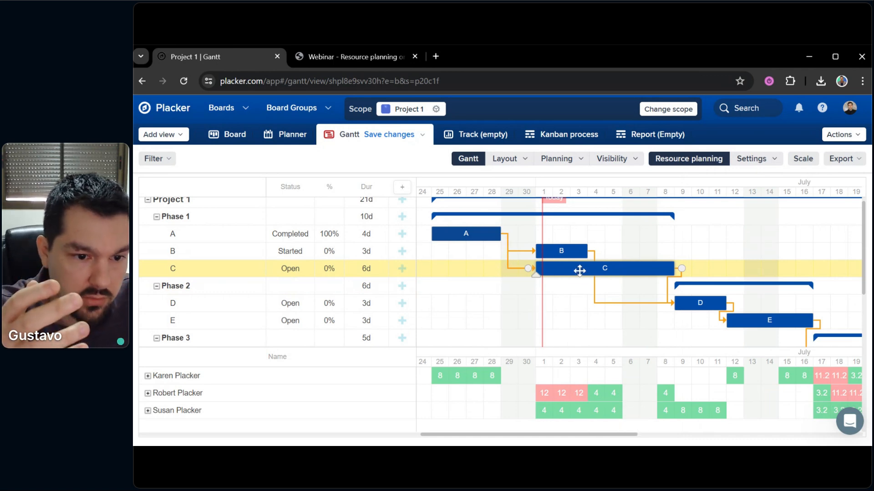
{"action": "mouse_move", "coordinate": [595, 415]}
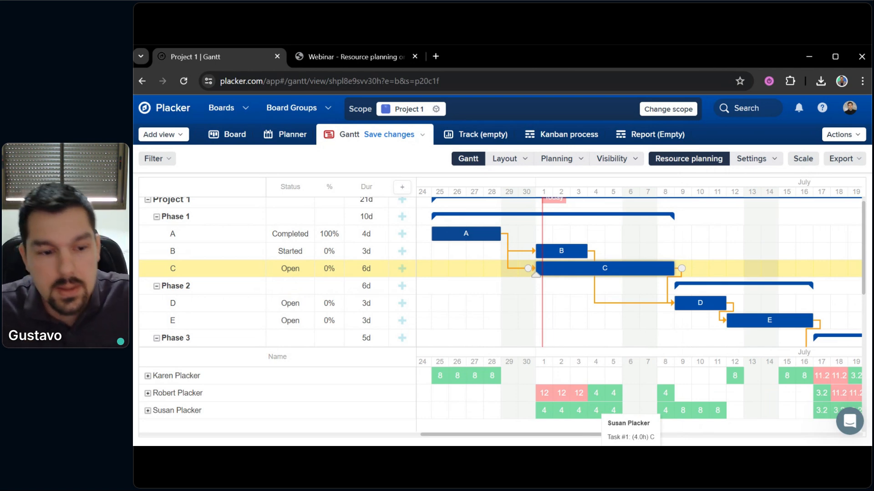
{"action": "left_click", "coordinate": [231, 273]}
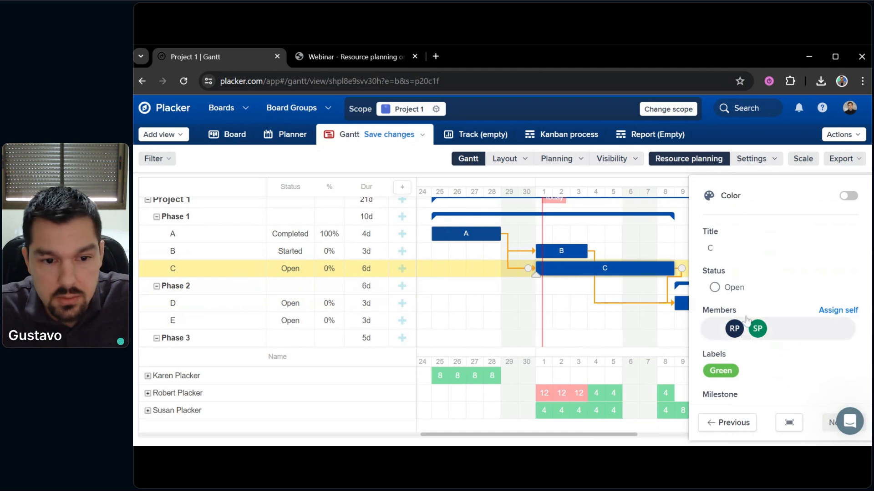
{"action": "scroll", "coordinate": [745, 336], "scroll_direction": "down", "scroll_amount": 5}
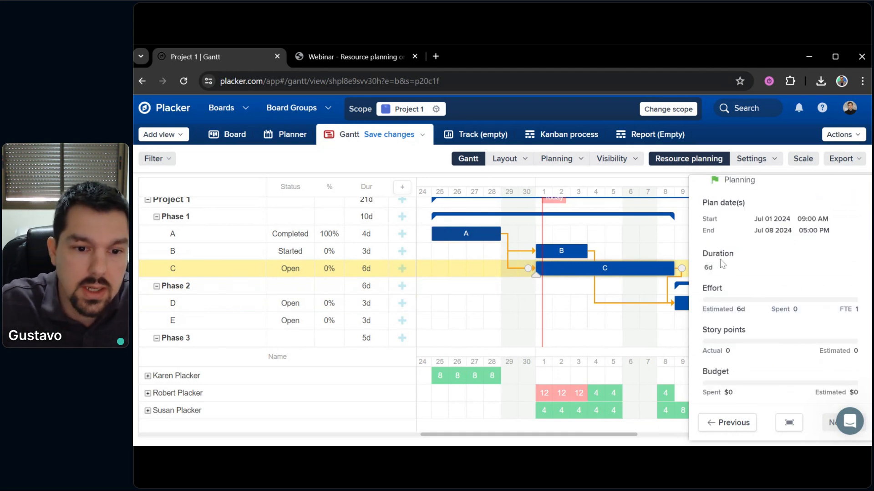
{"action": "left_click", "coordinate": [773, 308]}
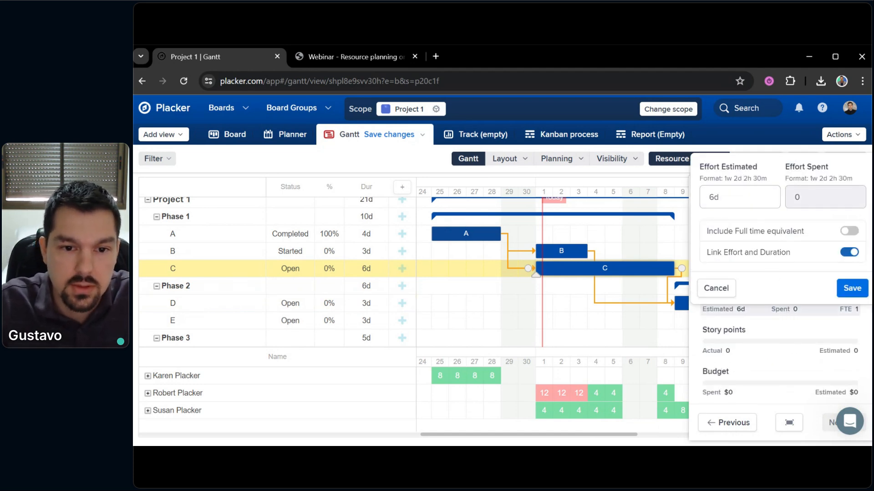
{"action": "left_click", "coordinate": [848, 232]}
{"action": "key", "text": "BackSpace"}
{"action": "type", "text": "2"}
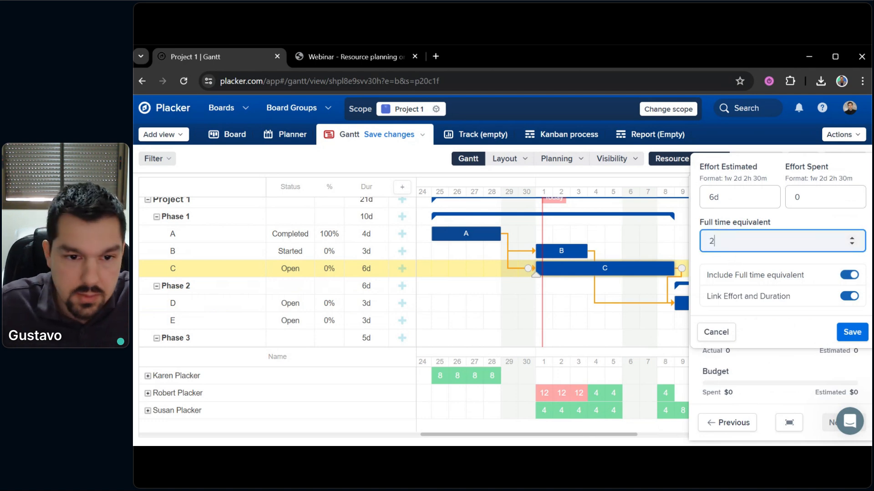
{"action": "left_click", "coordinate": [851, 332]}
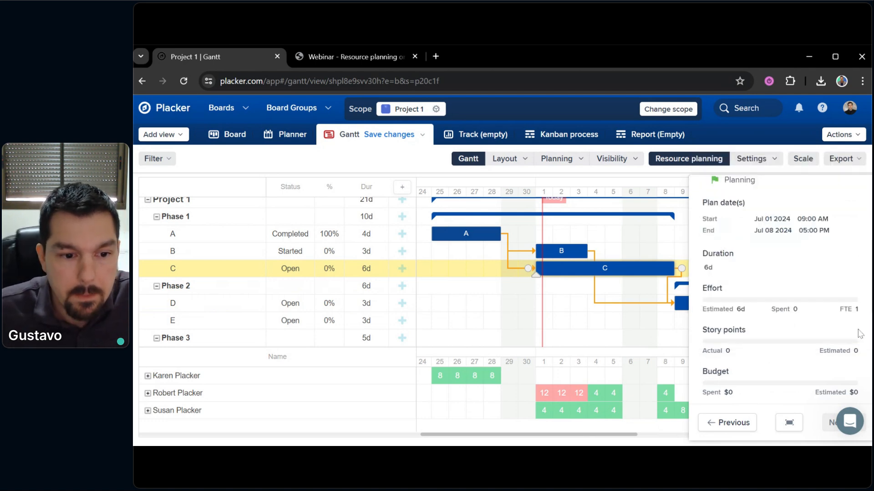
{"action": "scroll", "coordinate": [765, 291], "scroll_direction": "up", "scroll_amount": 2}
{"action": "scroll", "coordinate": [763, 300], "scroll_direction": "up", "scroll_amount": 4}
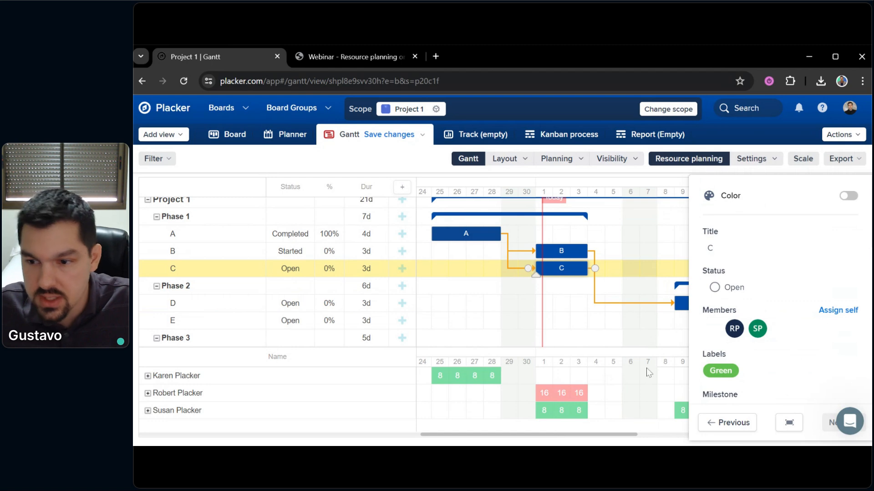
{"action": "mouse_move", "coordinate": [563, 398]}
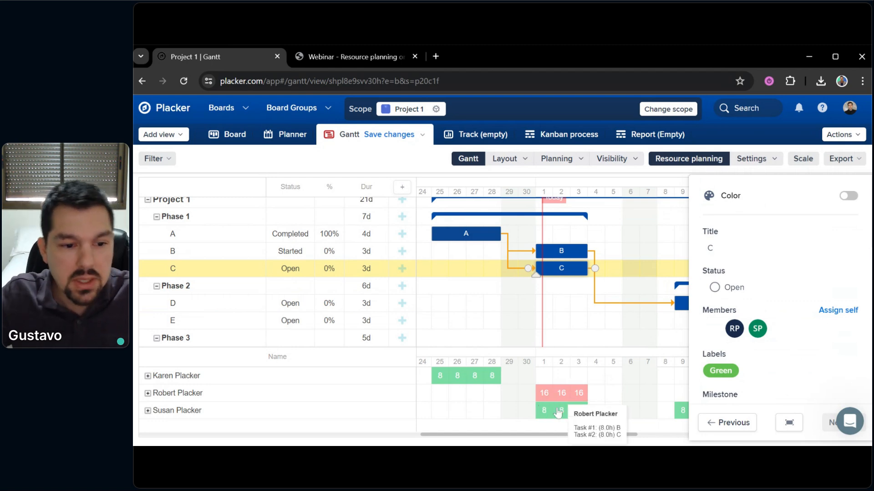
{"action": "mouse_move", "coordinate": [559, 414]}
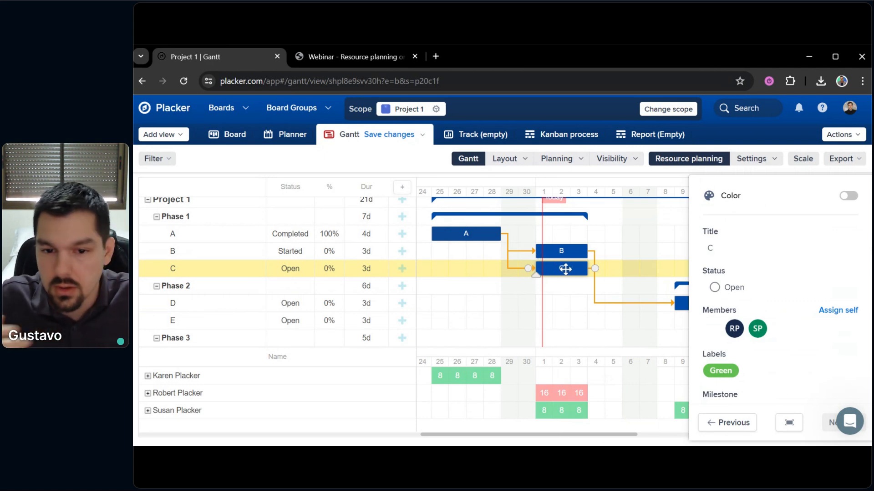
{"action": "scroll", "coordinate": [829, 294], "scroll_direction": "down", "scroll_amount": 3}
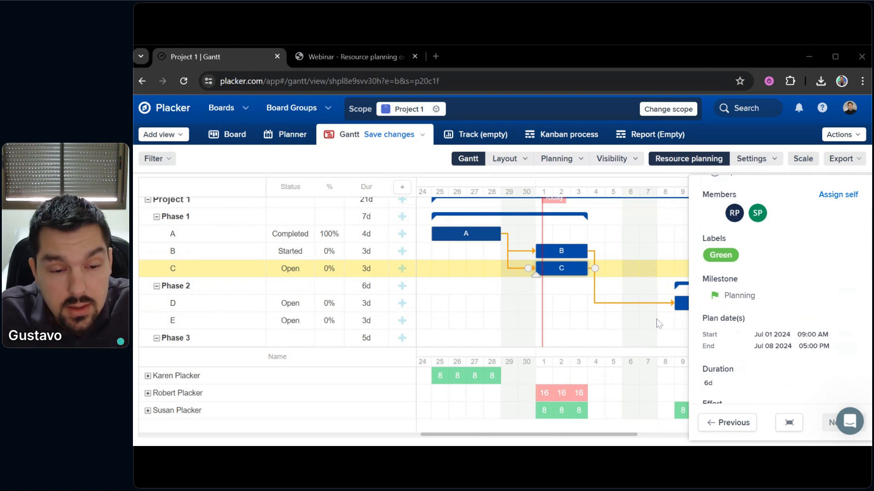
{"action": "scroll", "coordinate": [721, 318], "scroll_direction": "up", "scroll_amount": 3}
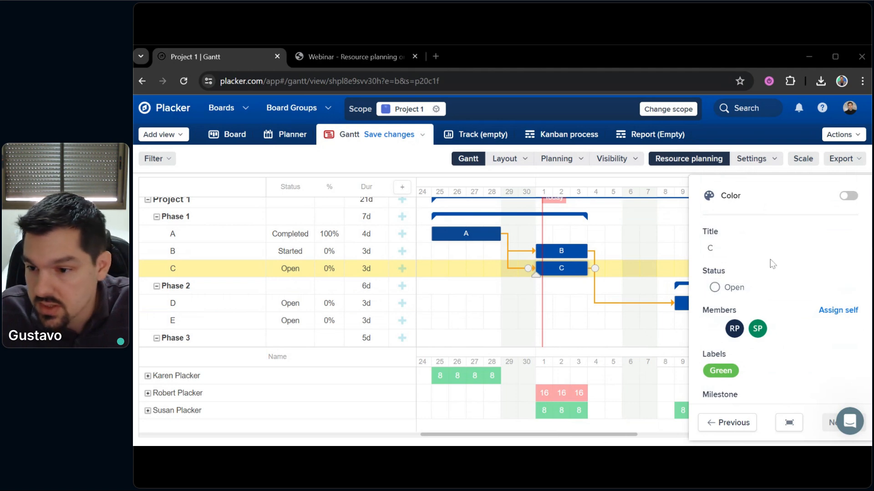
{"action": "scroll", "coordinate": [760, 287], "scroll_direction": "down", "scroll_amount": 3}
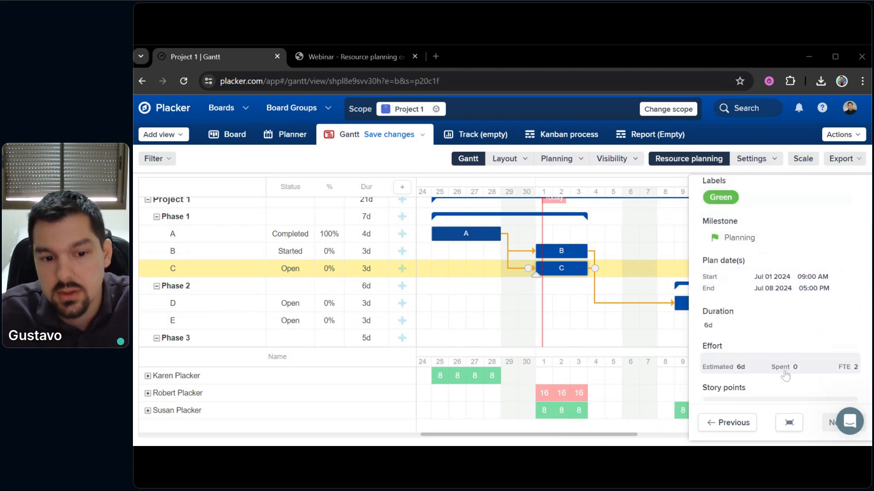
{"action": "left_click", "coordinate": [843, 368]}
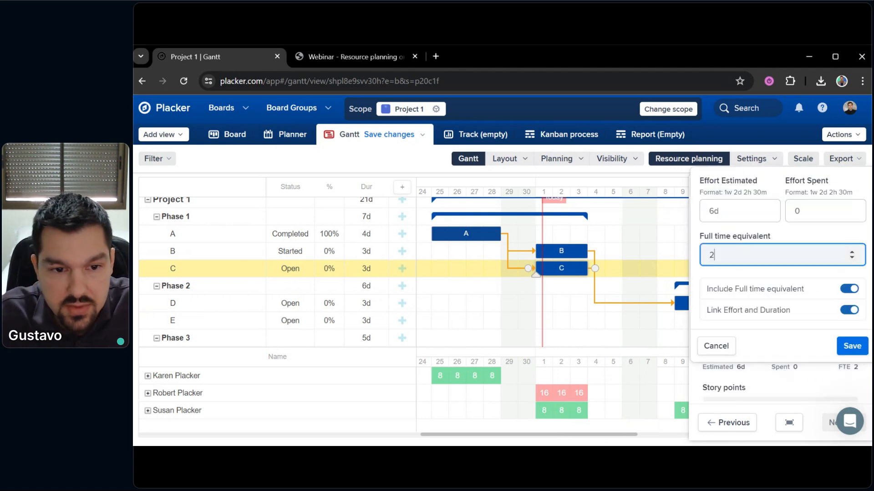
{"action": "left_click", "coordinate": [854, 350]}
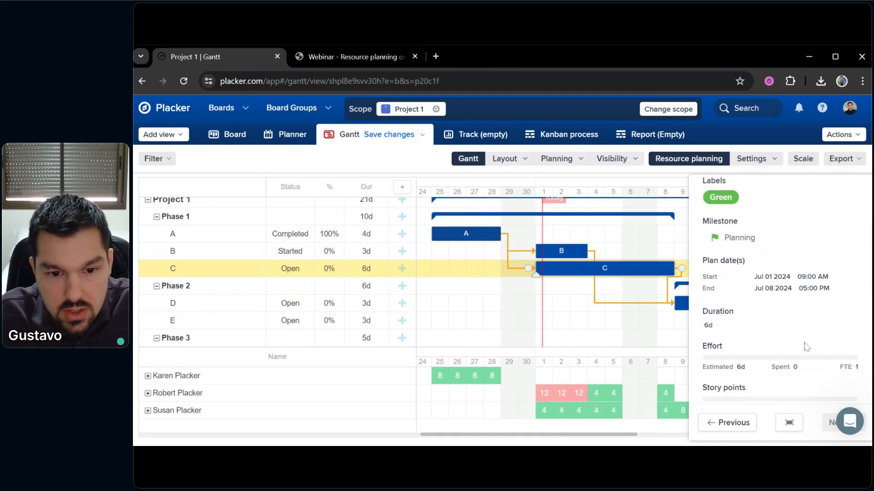
{"action": "scroll", "coordinate": [791, 318], "scroll_direction": "up", "scroll_amount": 3}
{"action": "left_click", "coordinate": [794, 285]}
Close task C's member list and details, then scroll the Gantt to Phase 3's F1–F3
{"action": "scroll", "coordinate": [783, 364], "scroll_direction": "down", "scroll_amount": 1}
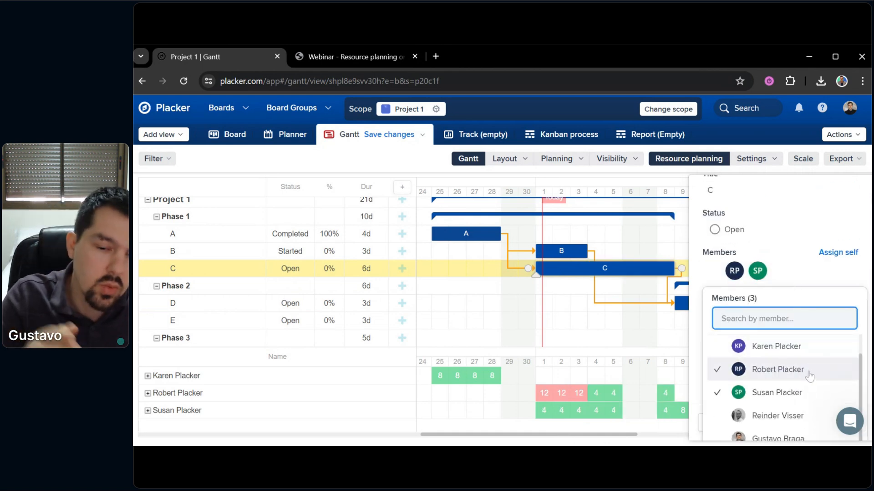
{"action": "left_click", "coordinate": [633, 326]}
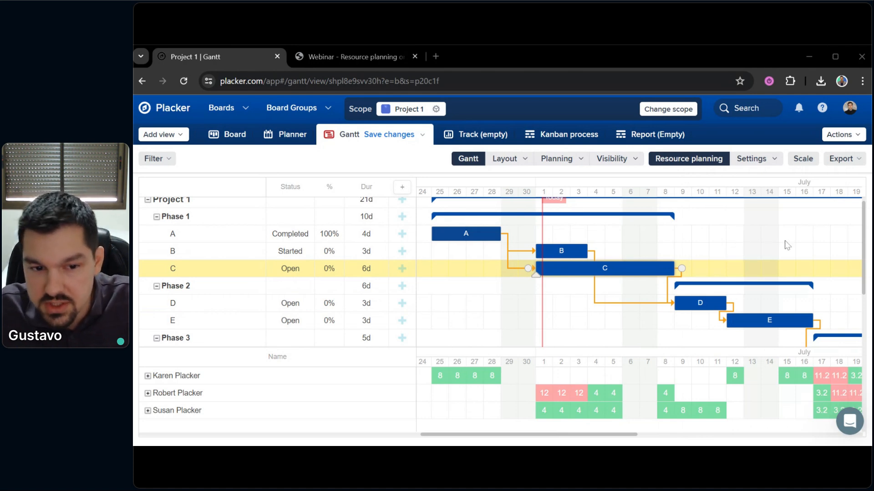
{"action": "scroll", "coordinate": [739, 241], "scroll_direction": "down", "scroll_amount": 2}
{"action": "scroll", "coordinate": [739, 241], "scroll_direction": "right", "scroll_amount": 3}
{"action": "scroll", "coordinate": [837, 272], "scroll_direction": "down", "scroll_amount": 1}
{"action": "scroll", "coordinate": [770, 247], "scroll_direction": "right", "scroll_amount": 3}
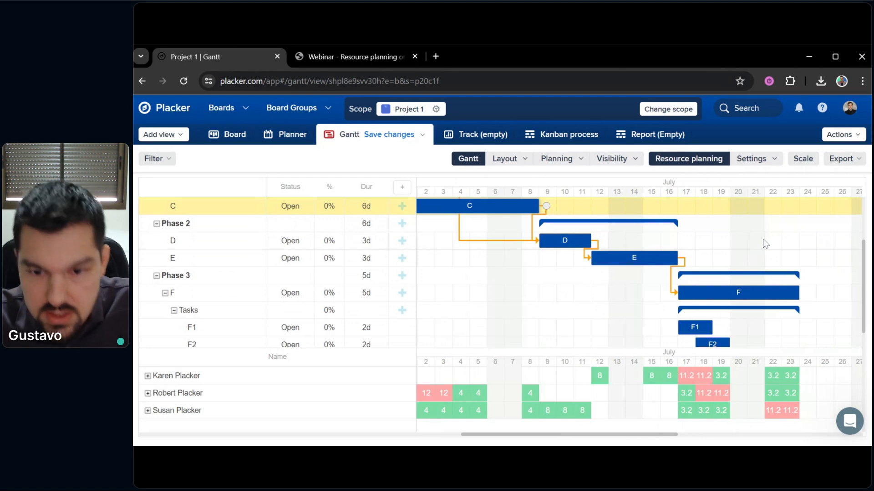
{"action": "scroll", "coordinate": [546, 305], "scroll_direction": "down", "scroll_amount": 1}
{"action": "scroll", "coordinate": [546, 304], "scroll_direction": "right", "scroll_amount": 3}
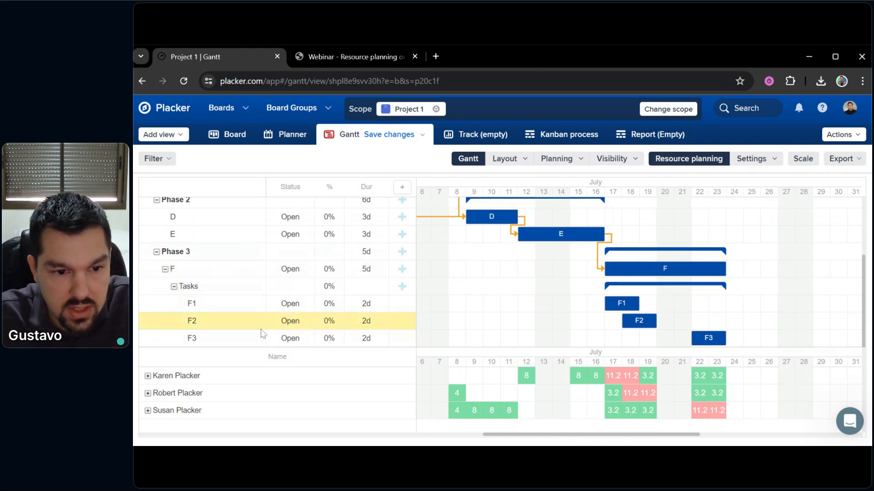
Delete checklist item F3 from card F, confirm the deletion, and close the card
{"action": "left_click", "coordinate": [177, 272]}
{"action": "left_click", "coordinate": [177, 272]}
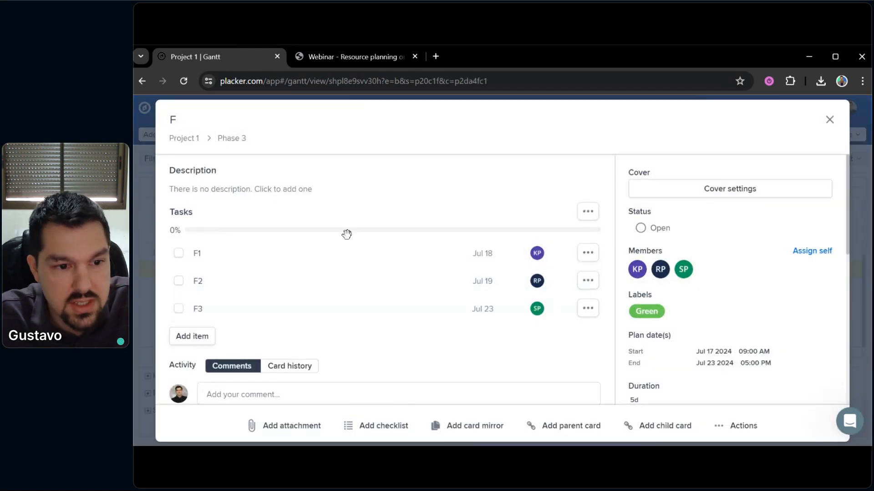
{"action": "left_click", "coordinate": [587, 308]}
{"action": "left_click", "coordinate": [475, 358]}
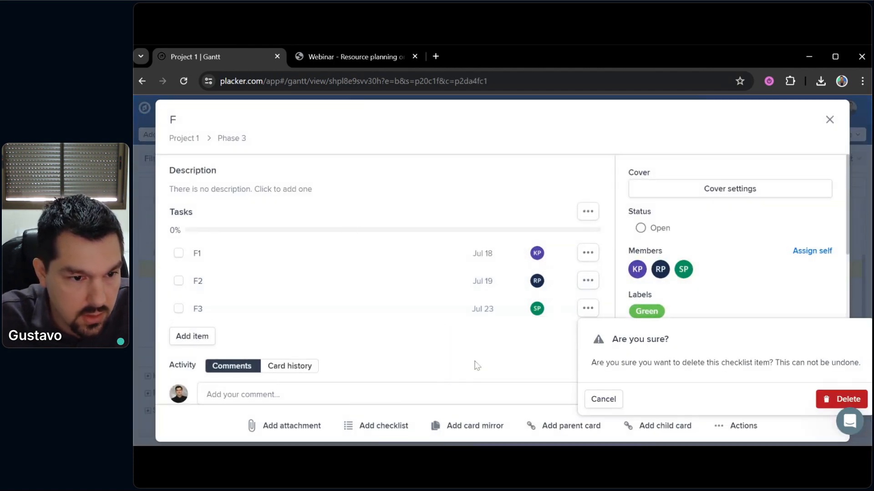
{"action": "left_click", "coordinate": [826, 399]}
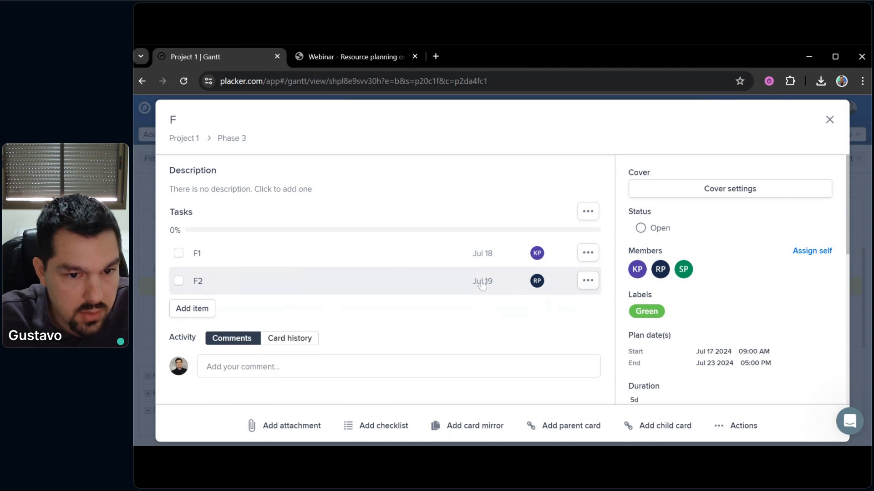
{"action": "left_click", "coordinate": [133, 324]}
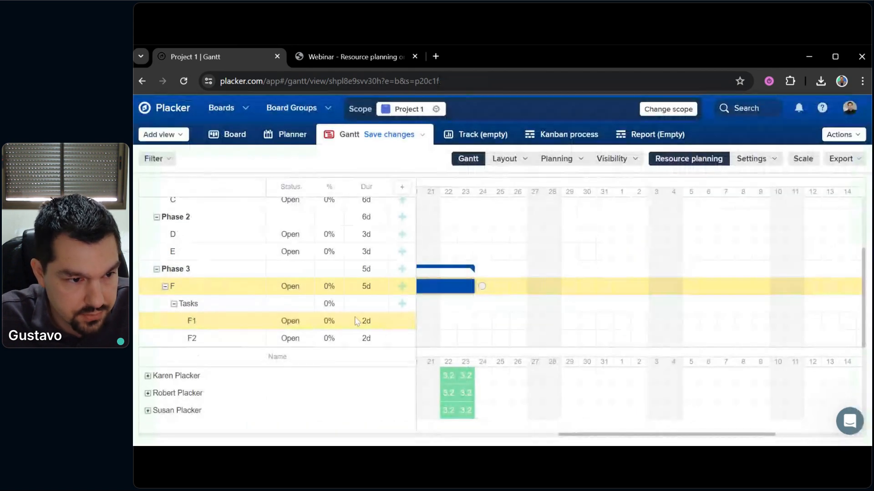
Extend F to six days, make F1 one day on Jul 17, and stretch F2 through Jul 24
{"action": "scroll", "coordinate": [495, 319], "scroll_direction": "left", "scroll_amount": 5}
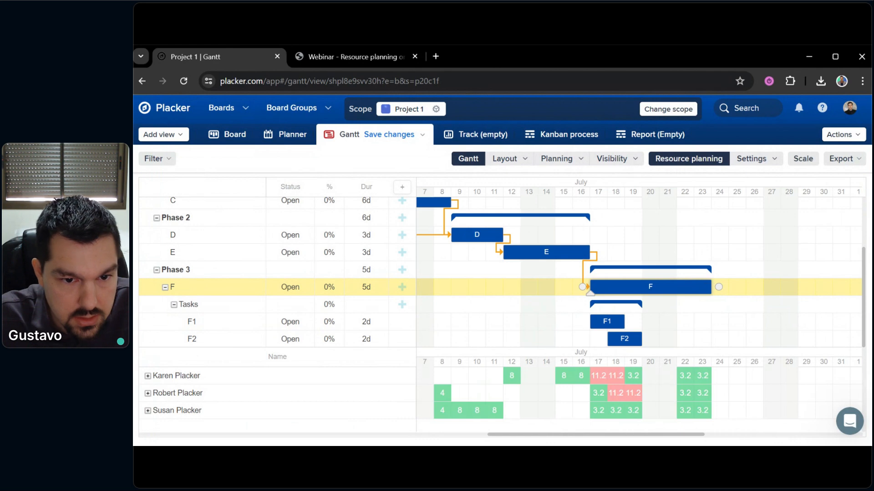
{"action": "left_click_drag", "start_coordinate": [709, 287], "coordinate": [727, 287]}
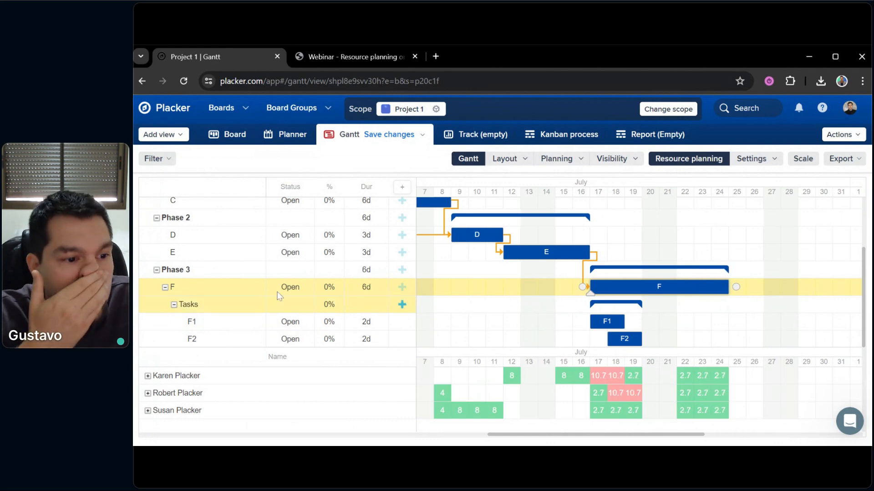
{"action": "left_click", "coordinate": [195, 322]}
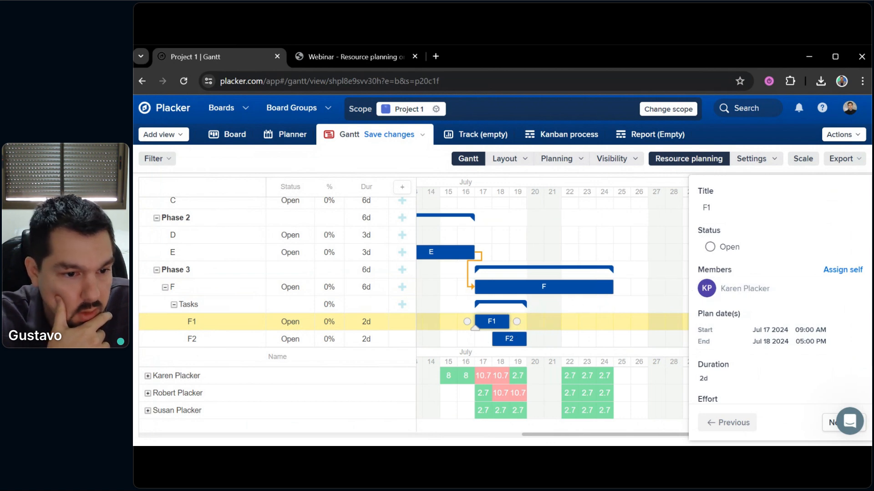
{"action": "left_click_drag", "start_coordinate": [507, 322], "coordinate": [492, 321]}
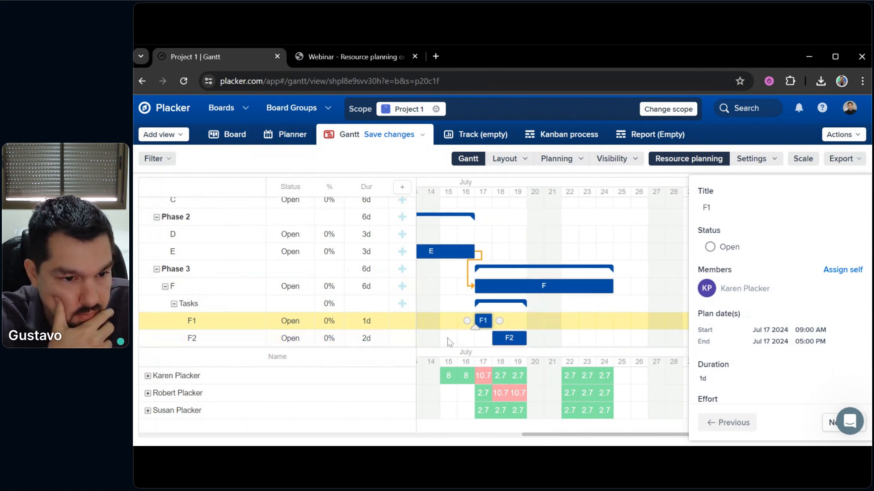
{"action": "left_click", "coordinate": [272, 343]}
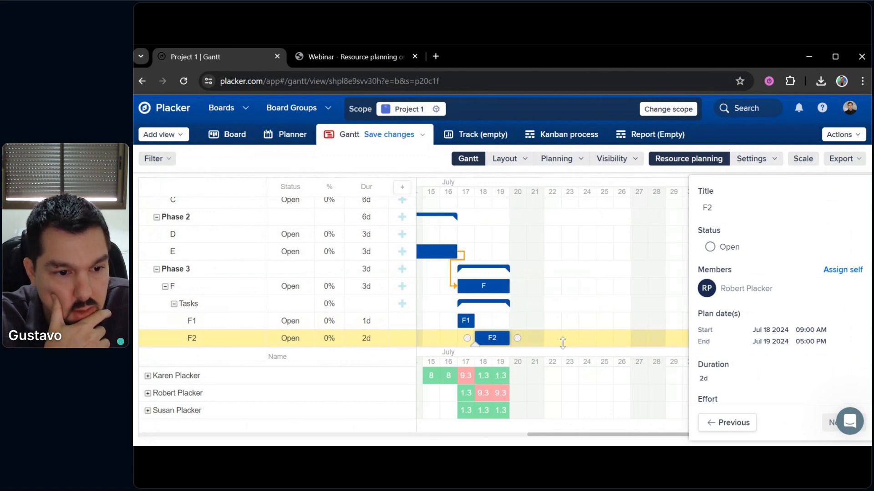
{"action": "left_click_drag", "start_coordinate": [511, 340], "coordinate": [600, 341]}
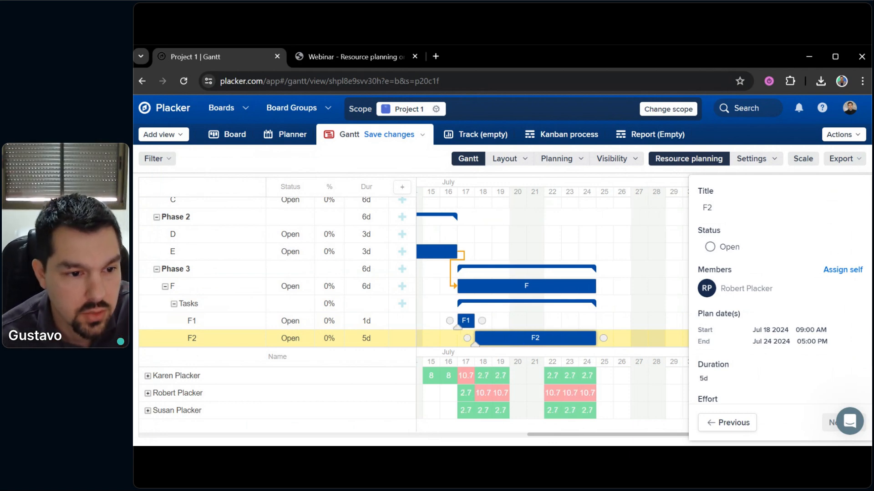
{"action": "left_click_drag", "start_coordinate": [546, 317], "coordinate": [591, 286]}
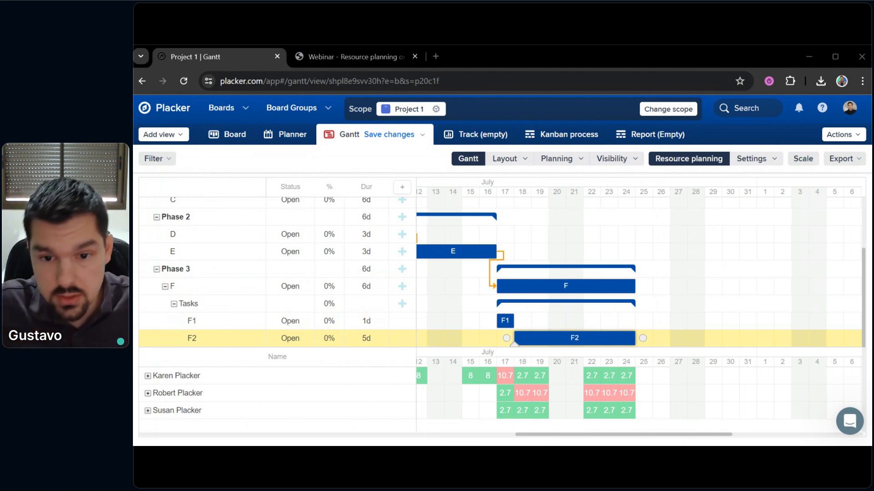
Scroll the timeline back and forth to review Phase 3's daily hours in the resource planner
{"action": "scroll", "coordinate": [692, 318], "scroll_direction": "left", "scroll_amount": 3}
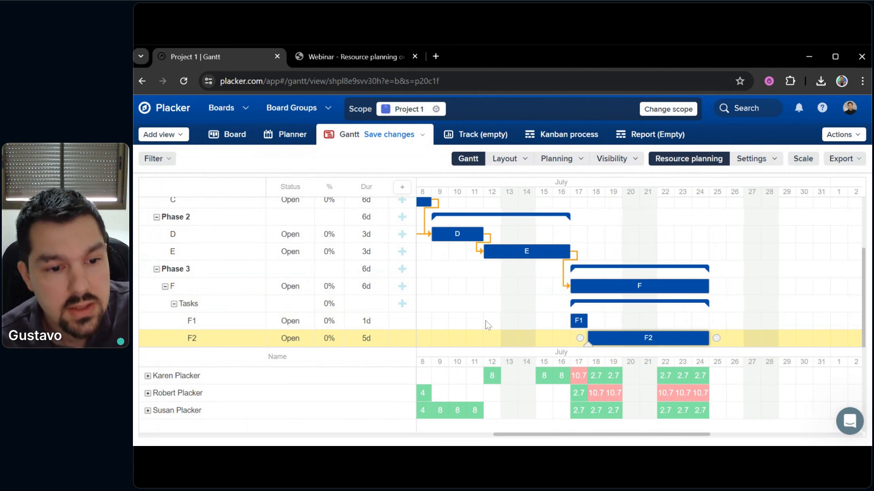
{"action": "scroll", "coordinate": [489, 290], "scroll_direction": "right", "scroll_amount": 2}
{"action": "scroll", "coordinate": [487, 289], "scroll_direction": "right", "scroll_amount": 1}
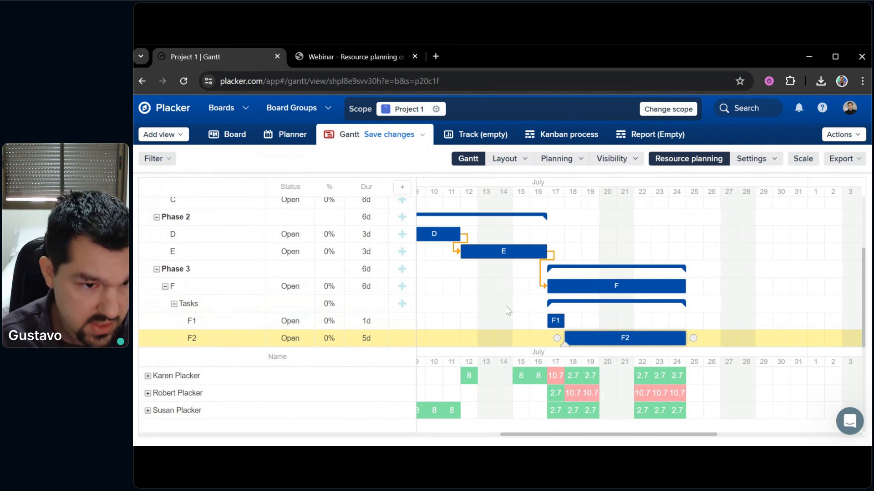
View the details of F1, F2 and task F, then close the panel and pan to earlier July days
{"action": "left_click_drag", "start_coordinate": [508, 308], "coordinate": [545, 301]}
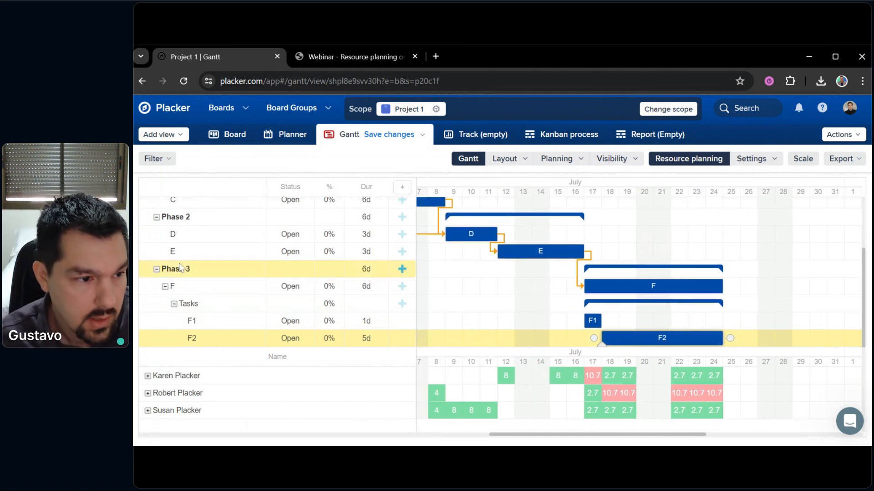
{"action": "left_click", "coordinate": [220, 320]}
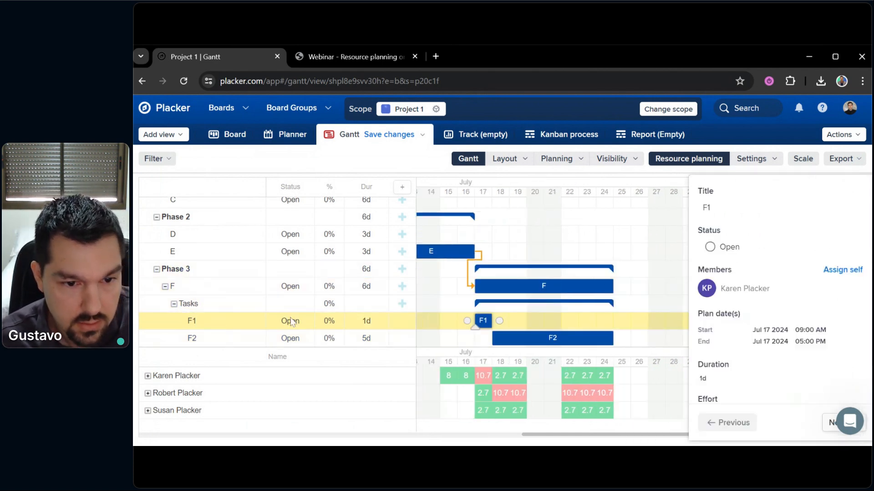
{"action": "left_click", "coordinate": [196, 338]}
{"action": "left_click_drag", "start_coordinate": [641, 315], "coordinate": [663, 304]}
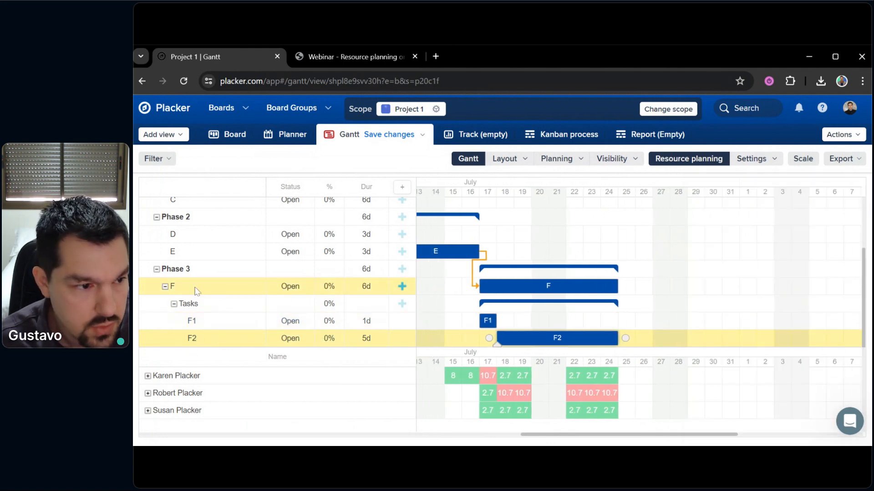
{"action": "left_click", "coordinate": [197, 291]}
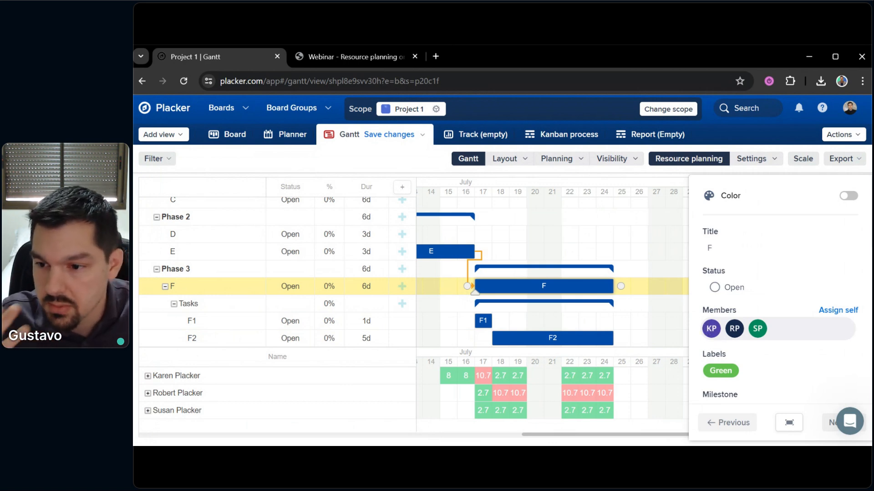
{"action": "scroll", "coordinate": [725, 319], "scroll_direction": "down", "scroll_amount": 3}
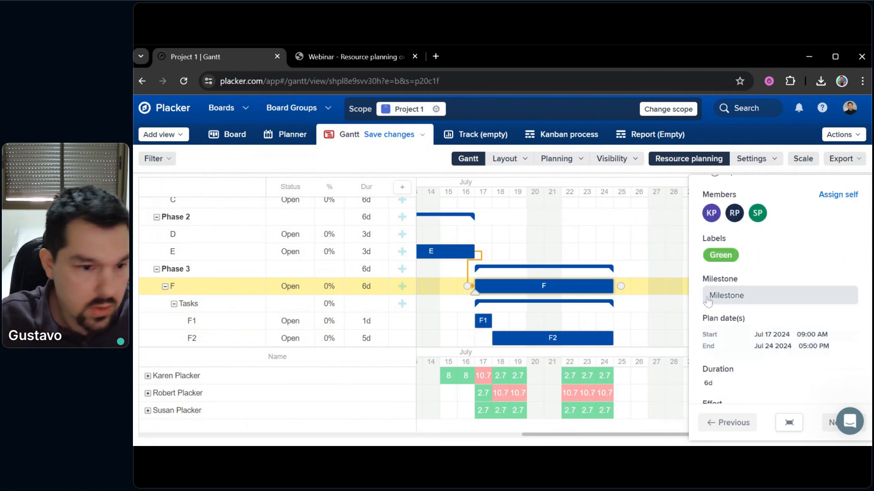
{"action": "left_click", "coordinate": [668, 307]}
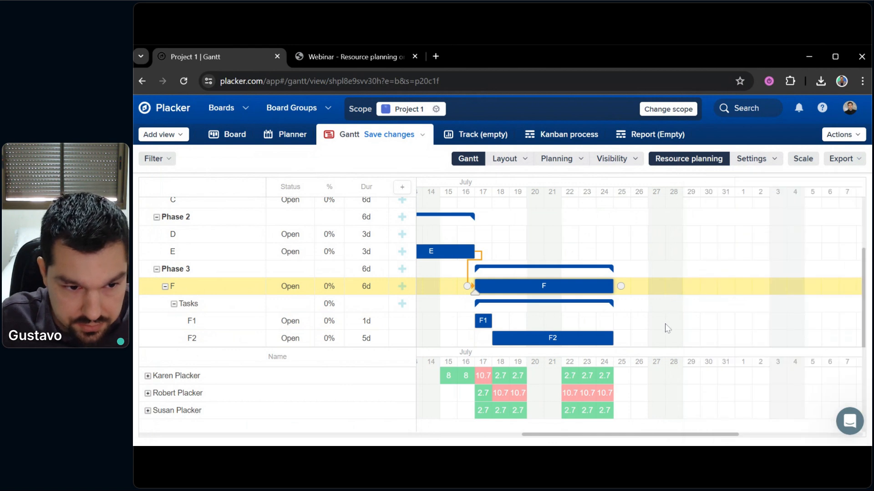
{"action": "left_click_drag", "start_coordinate": [663, 324], "coordinate": [696, 302]}
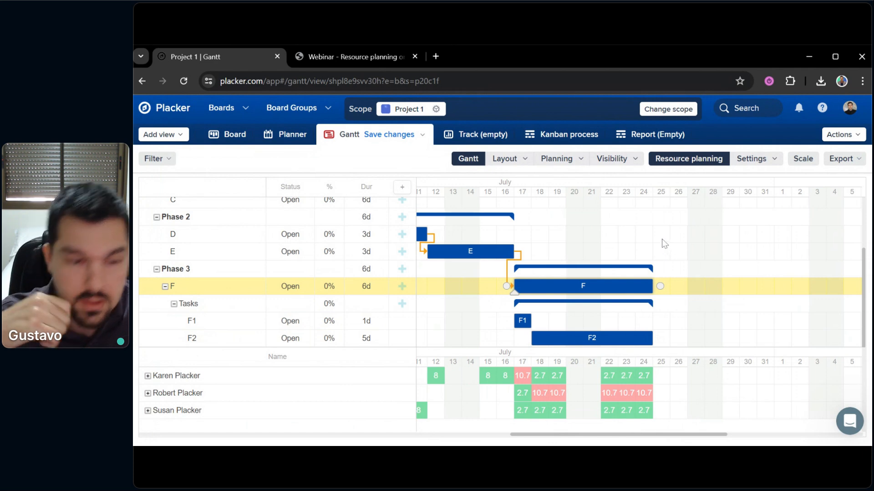
{"action": "left_click_drag", "start_coordinate": [708, 212], "coordinate": [753, 231]}
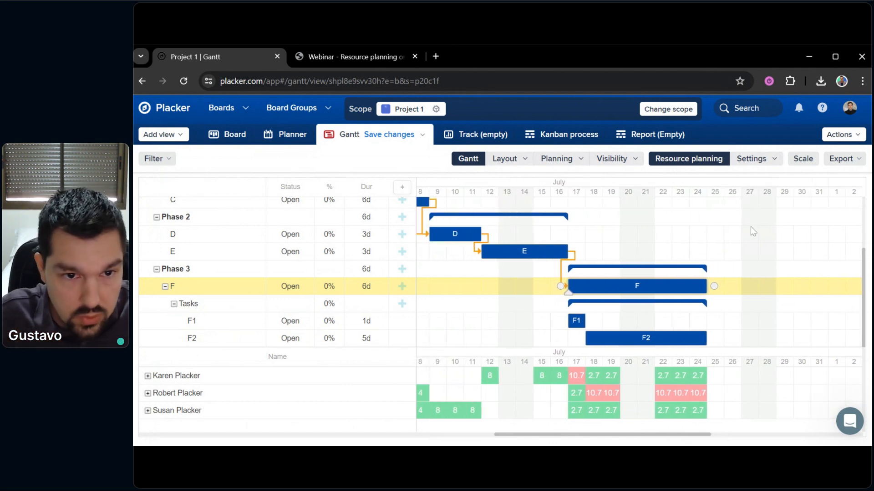
Turn on 'Show only by checklist, when available' in the resource planner's Visibility settings
{"action": "left_click", "coordinate": [760, 163]}
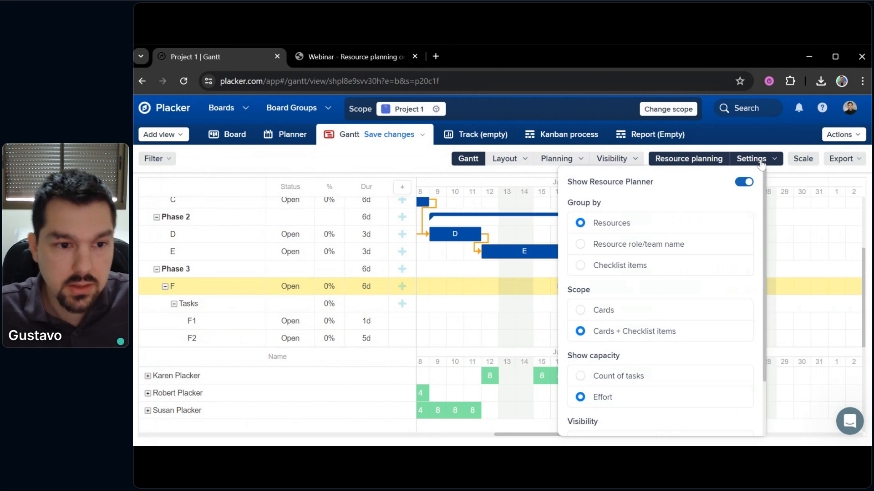
{"action": "scroll", "coordinate": [688, 295], "scroll_direction": "down", "scroll_amount": 2}
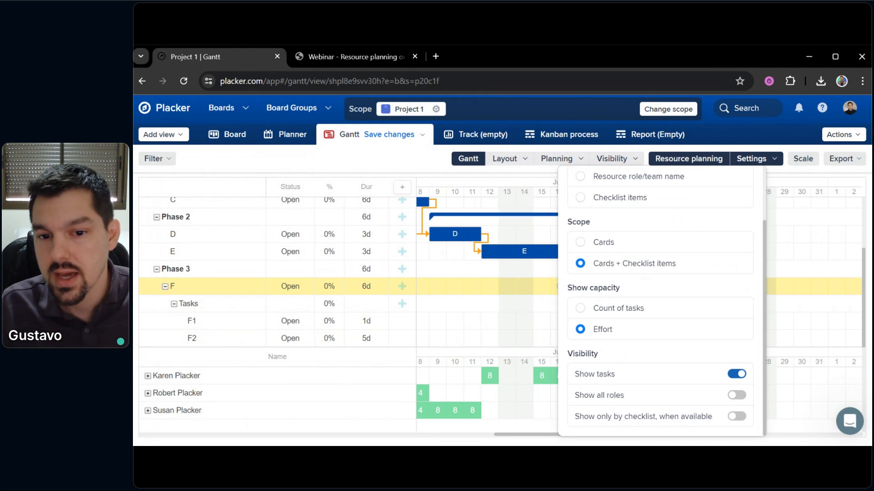
{"action": "left_click", "coordinate": [736, 416]}
{"action": "left_click", "coordinate": [796, 313]}
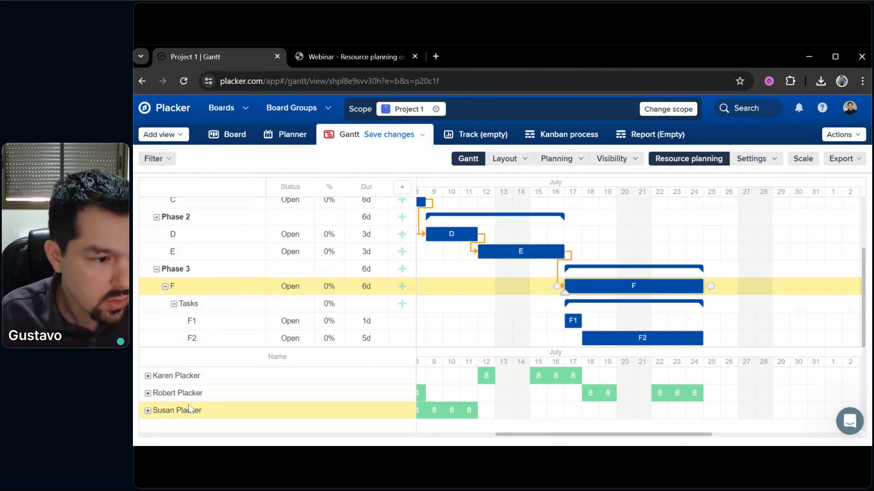
{"action": "mouse_move", "coordinate": [587, 402]}
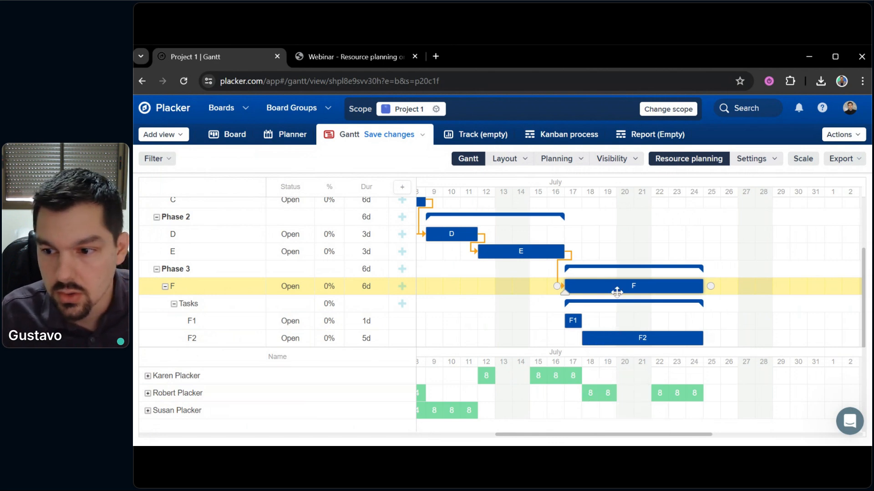
{"action": "left_click_drag", "start_coordinate": [635, 242], "coordinate": [688, 226]}
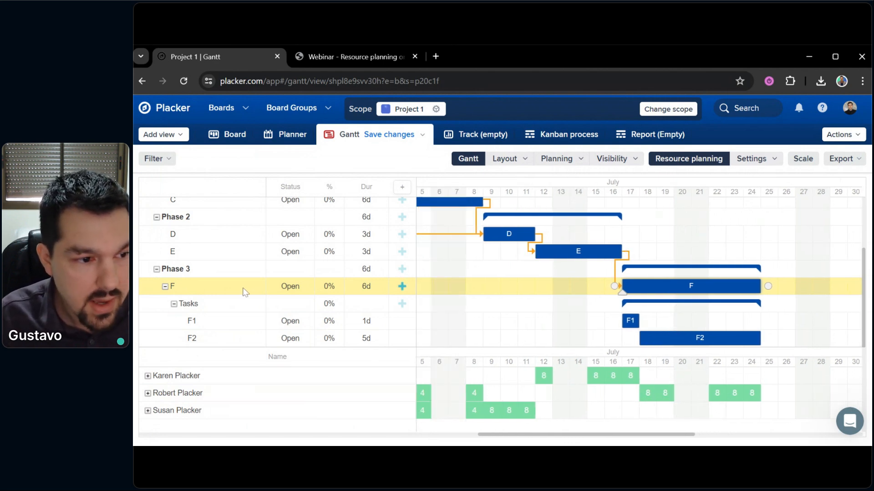
{"action": "left_click", "coordinate": [245, 291]}
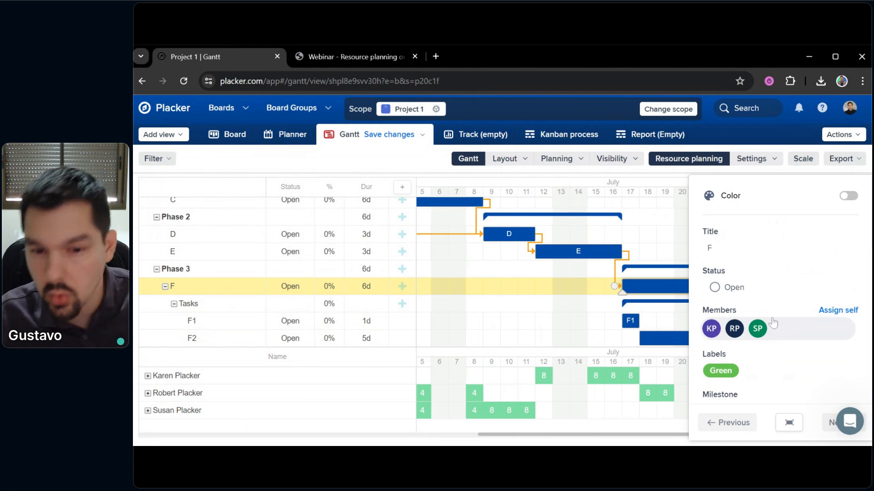
{"action": "left_click", "coordinate": [566, 319]}
{"action": "left_click_drag", "start_coordinate": [570, 322], "coordinate": [531, 279]}
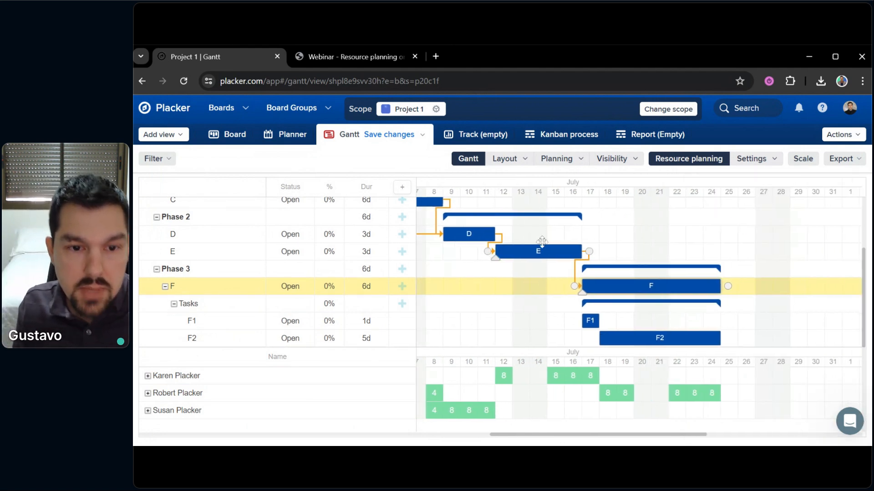
{"action": "left_click", "coordinate": [752, 158]}
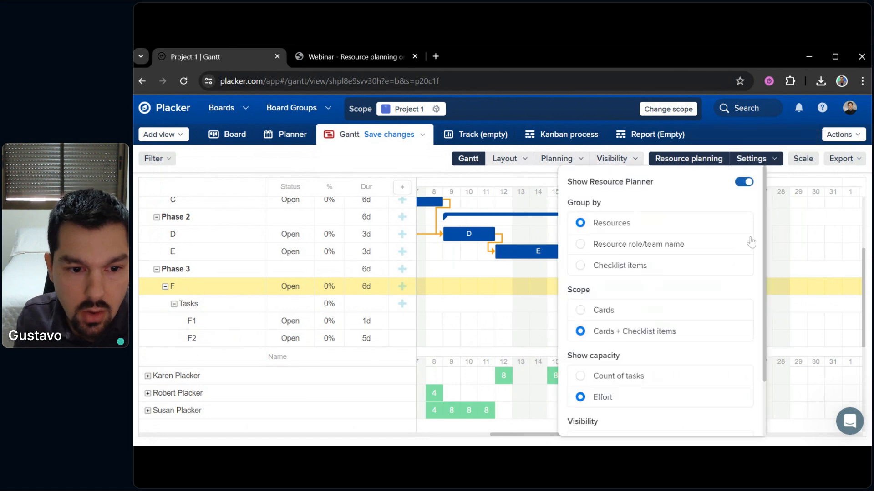
{"action": "scroll", "coordinate": [662, 319], "scroll_direction": "down", "scroll_amount": 2}
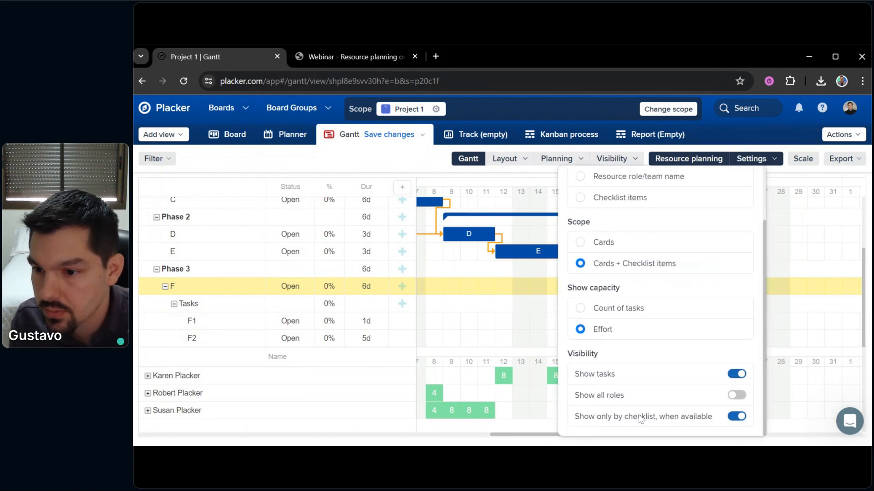
{"action": "left_click", "coordinate": [797, 313]}
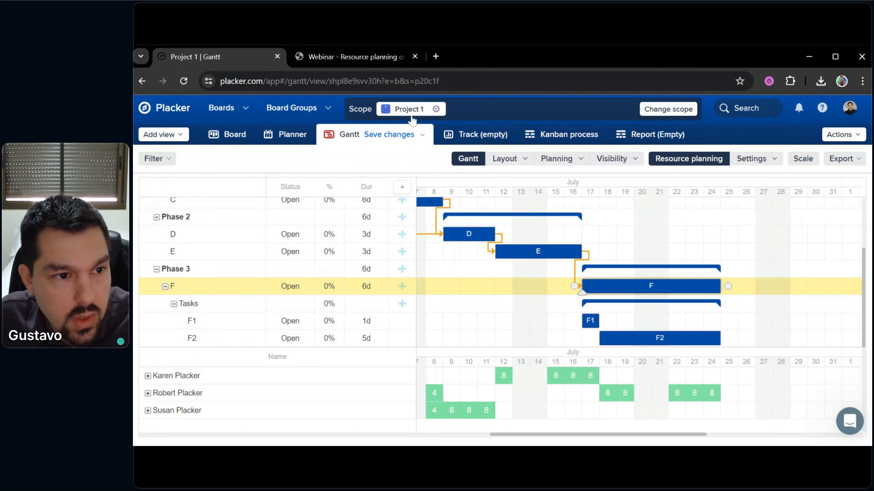
Go to trello.com in a new tab and open the Trello A board
{"action": "left_click", "coordinate": [436, 56]}
{"action": "type", "text": "trello.com"}
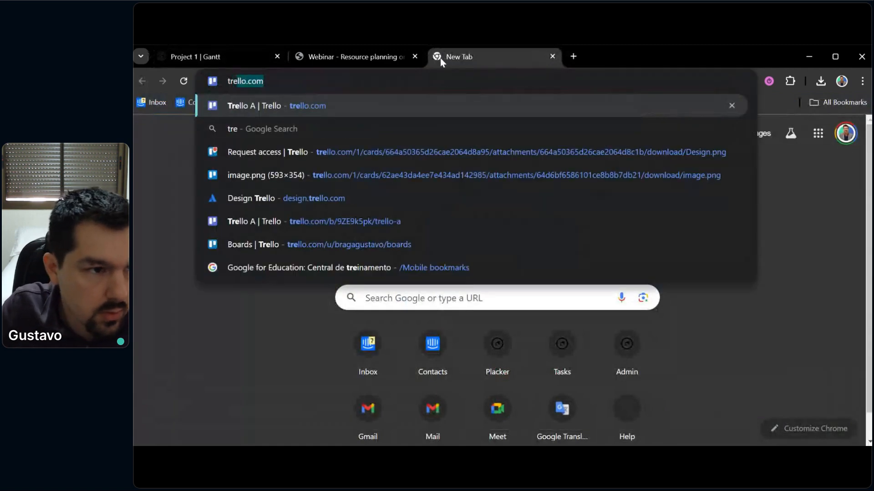
{"action": "key", "text": "Return"}
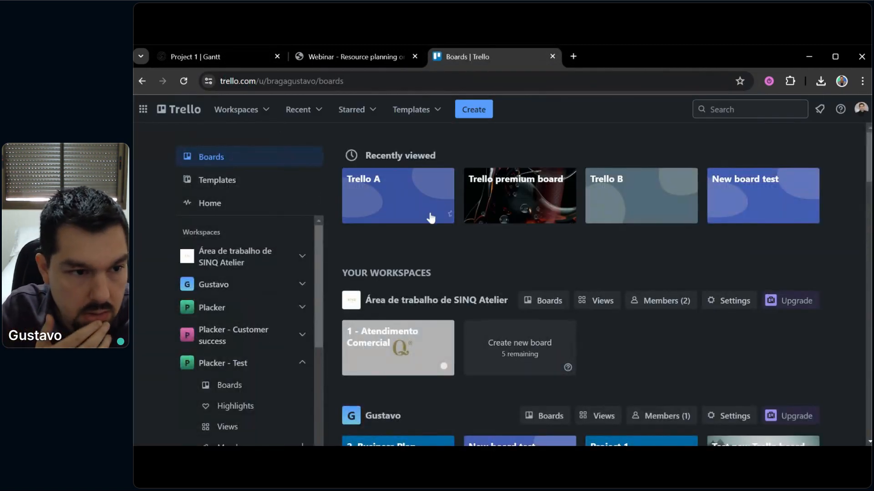
{"action": "left_click", "coordinate": [382, 195]}
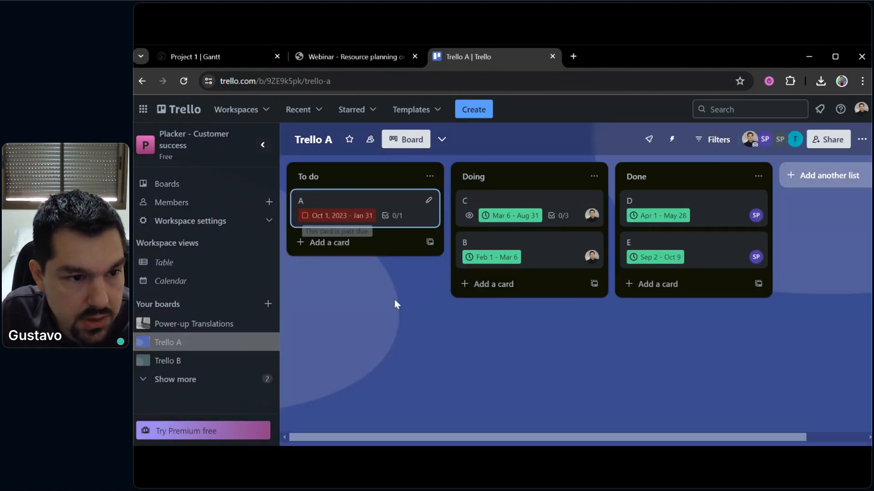
{"action": "left_click_drag", "start_coordinate": [405, 311], "coordinate": [397, 312]}
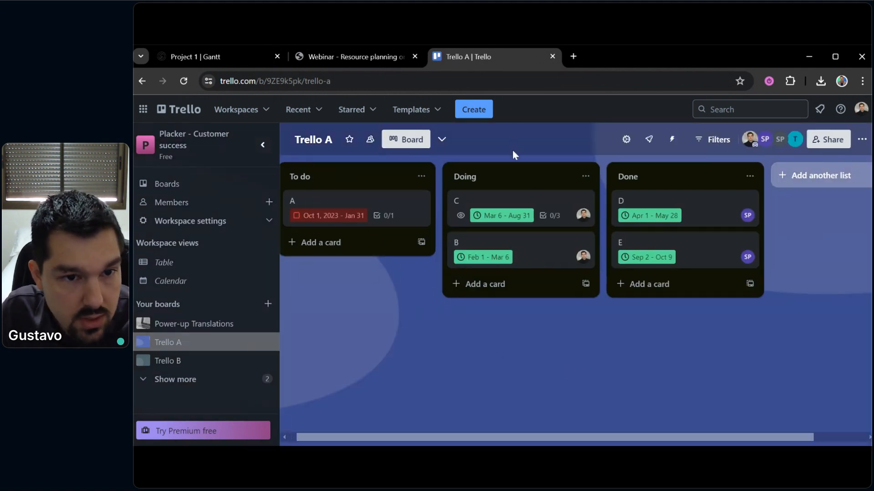
Add the Gantt chart (by Placker) Power-Up found by searching 'gantt', then reload the board
{"action": "left_click", "coordinate": [650, 141]}
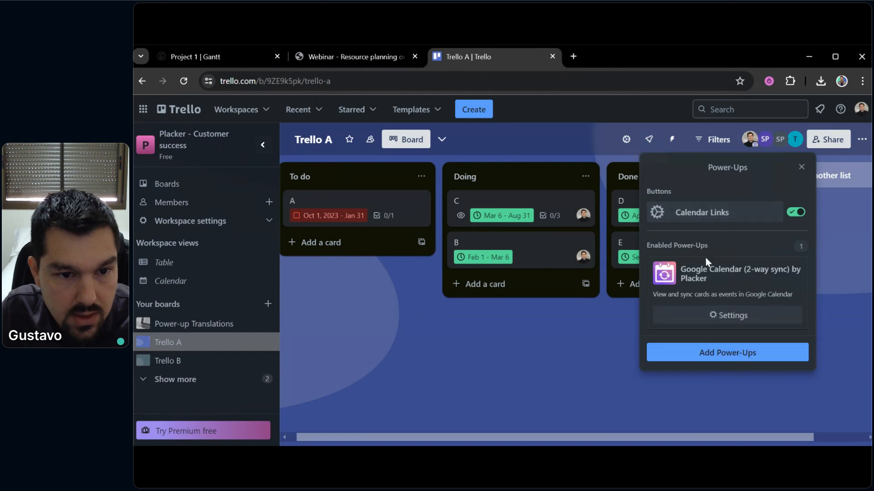
{"action": "left_click", "coordinate": [680, 355]}
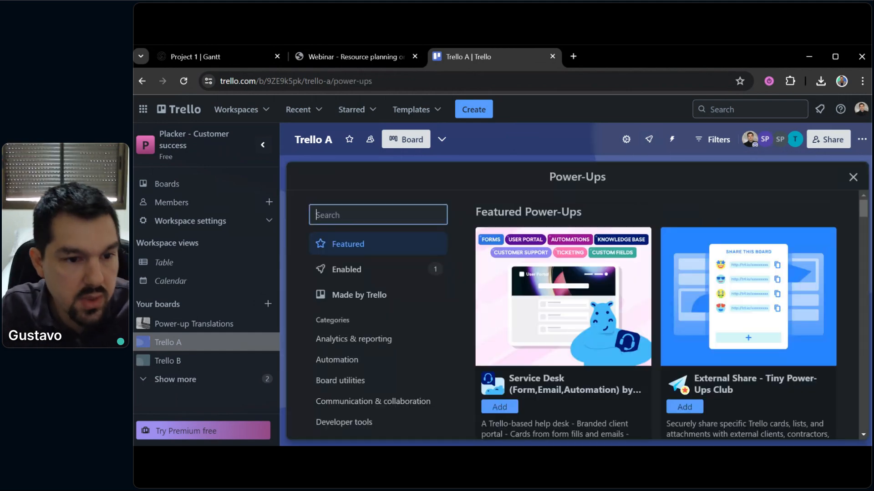
{"action": "type", "text": "gantt"}
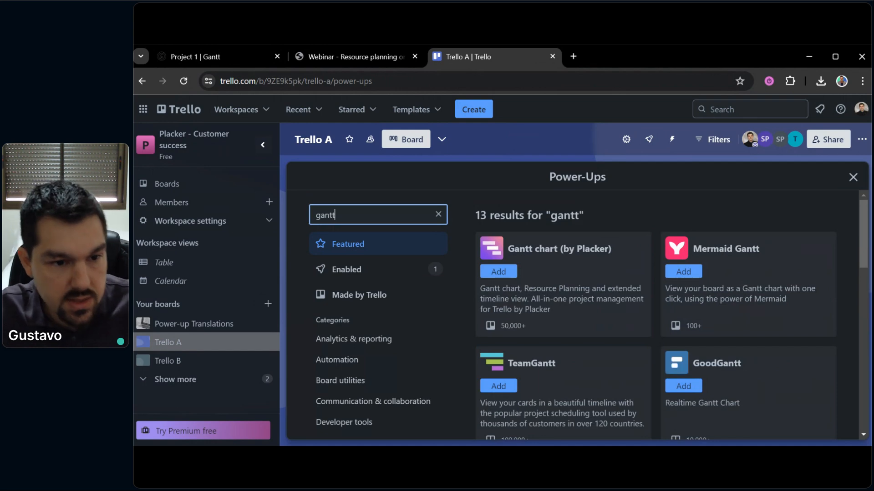
{"action": "left_click", "coordinate": [498, 272]}
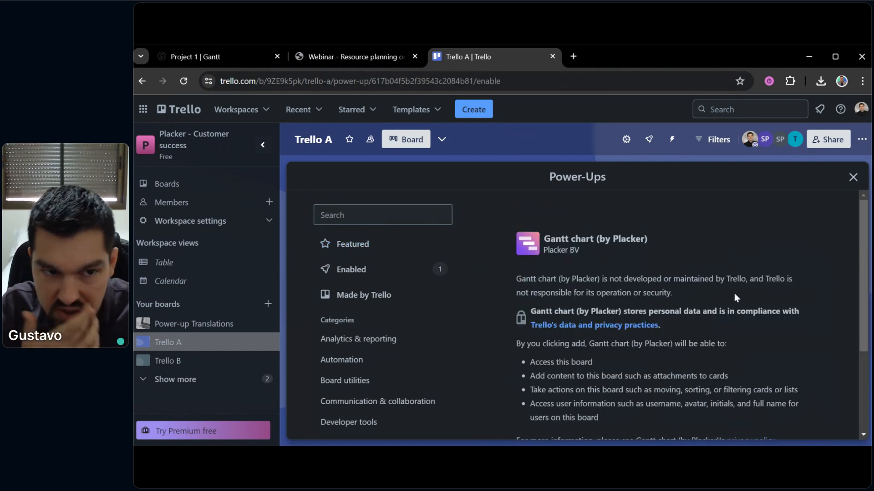
{"action": "scroll", "coordinate": [735, 296], "scroll_direction": "down", "scroll_amount": 2}
{"action": "scroll", "coordinate": [696, 371], "scroll_direction": "up", "scroll_amount": 2}
{"action": "scroll", "coordinate": [684, 355], "scroll_direction": "down", "scroll_amount": 3}
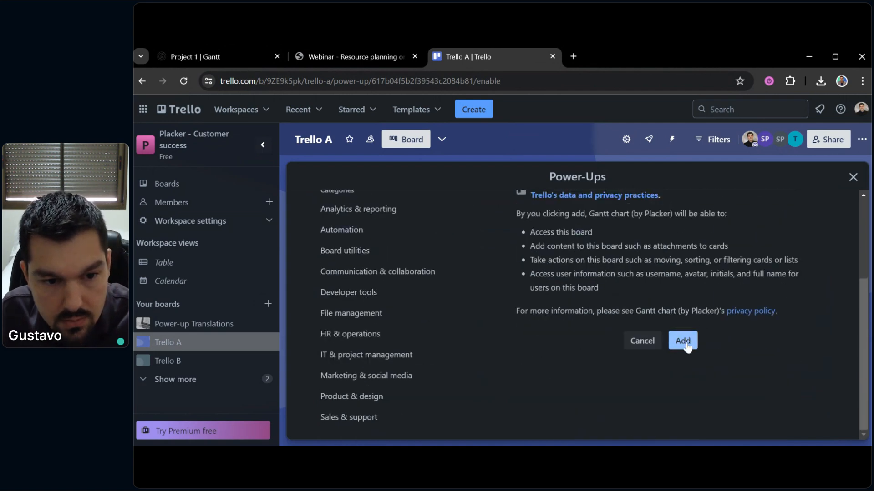
{"action": "left_click", "coordinate": [684, 342]}
{"action": "left_click", "coordinate": [702, 133]}
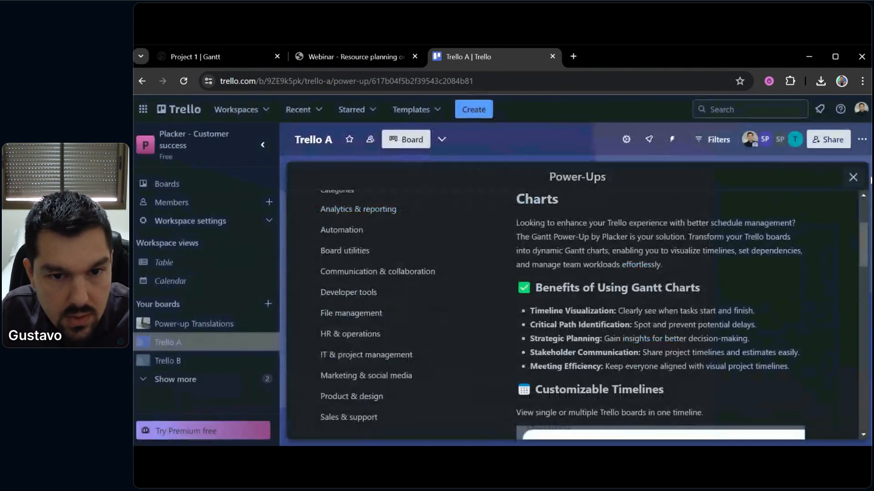
{"action": "left_click", "coordinate": [853, 178]}
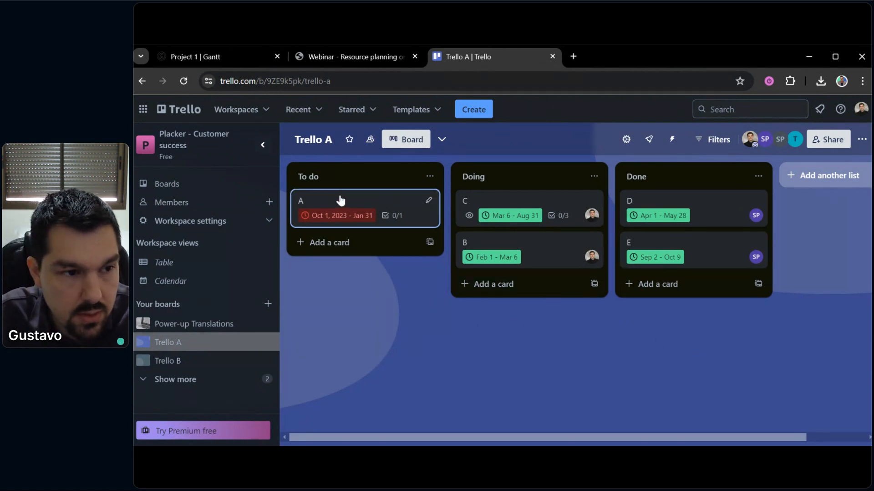
{"action": "left_click", "coordinate": [183, 81]}
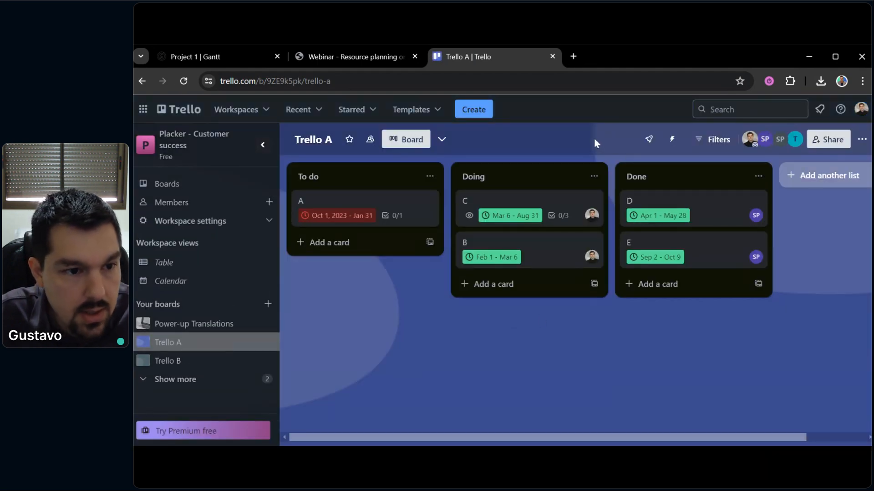
View Trello A's embedded Gantt with member loads, then switch to the Project 1 Gantt tab
{"action": "left_click", "coordinate": [624, 138]}
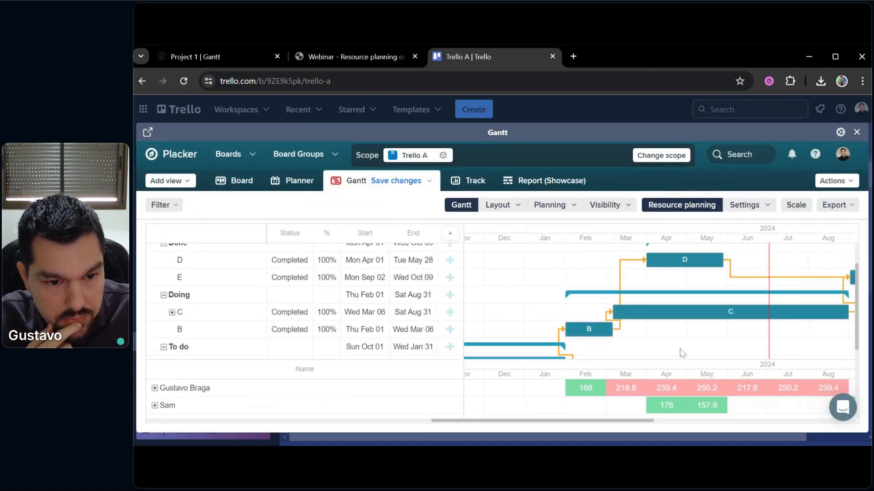
{"action": "mouse_move", "coordinate": [636, 396]}
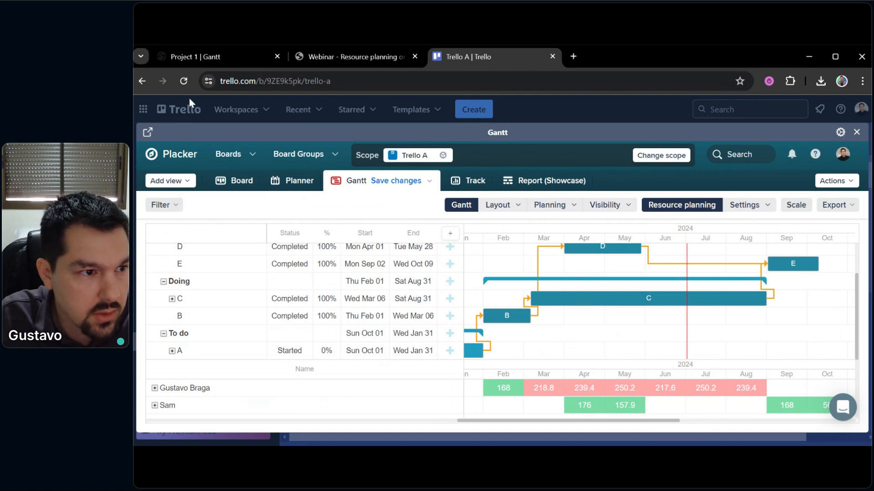
{"action": "left_click", "coordinate": [187, 58]}
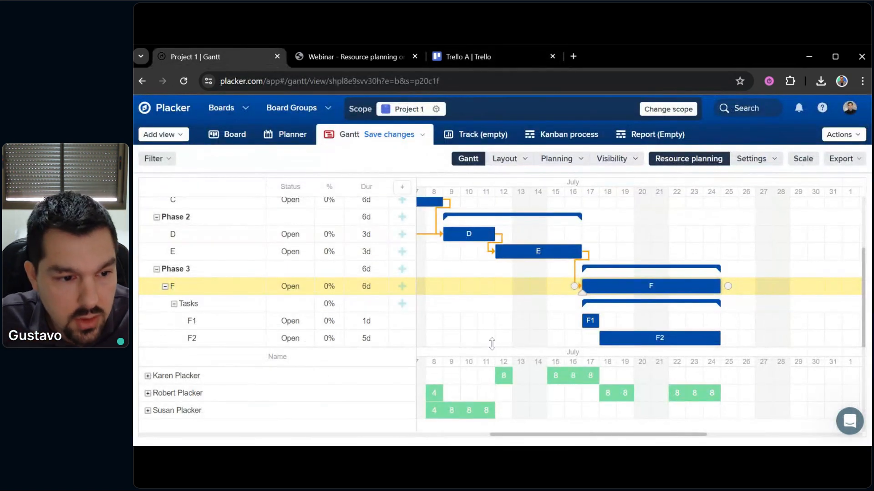
Enlarge the per-person hours panel and pan the Gantt timeline to the F2 row, then return to Trello A
{"action": "left_click_drag", "start_coordinate": [473, 344], "coordinate": [475, 328]}
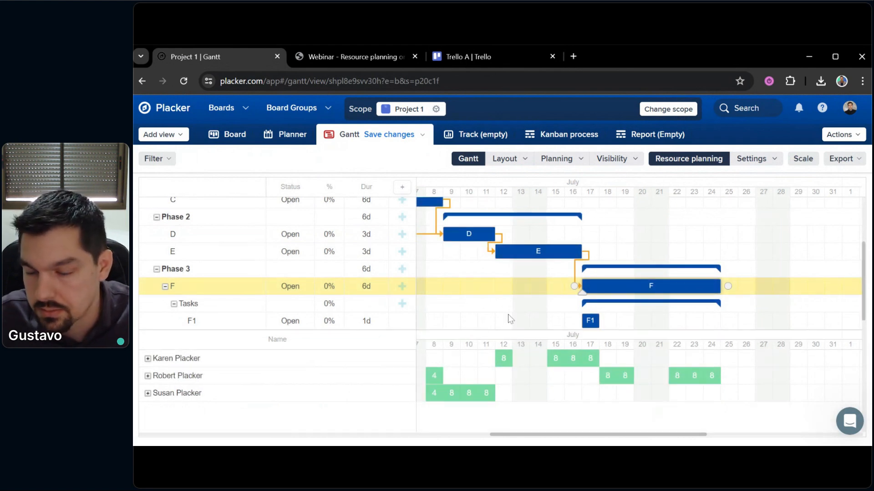
{"action": "left_click_drag", "start_coordinate": [493, 312], "coordinate": [490, 309]}
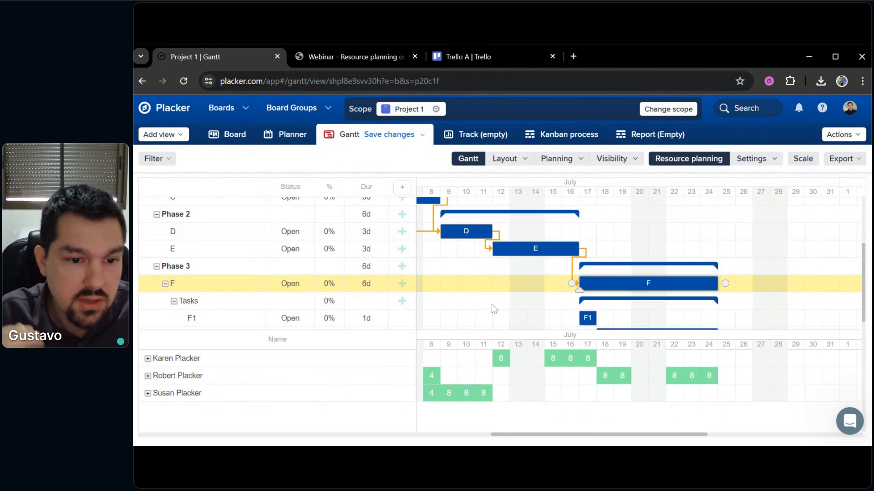
{"action": "left_click_drag", "start_coordinate": [511, 316], "coordinate": [511, 344]}
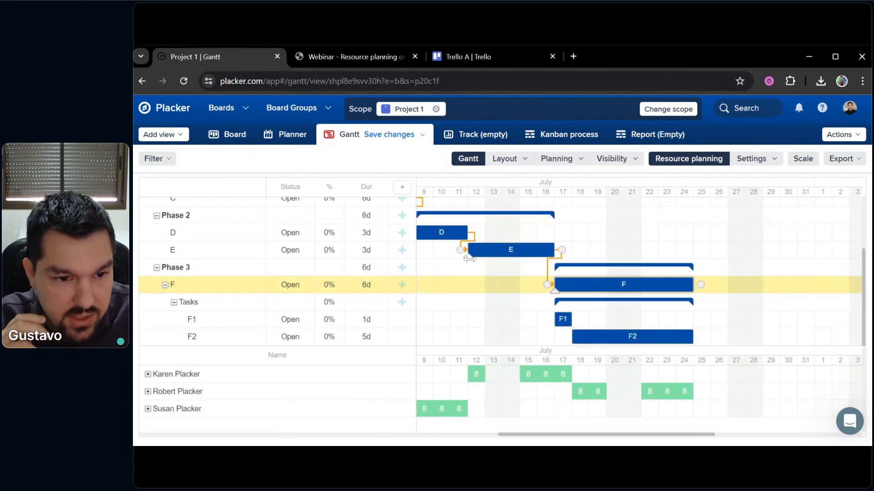
{"action": "left_click_drag", "start_coordinate": [493, 314], "coordinate": [512, 322]}
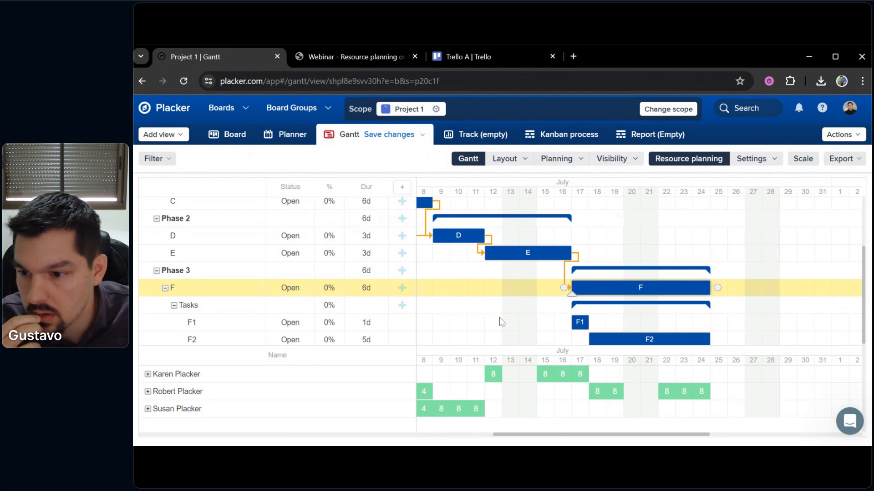
{"action": "left_click", "coordinate": [459, 59]}
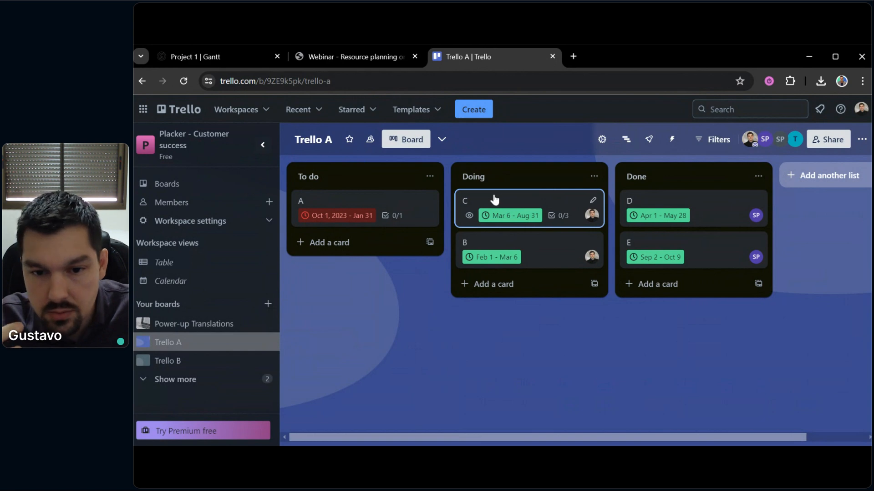
Try assigning a member to card C's checklist item 1, dismissing the upgrade prompt
{"action": "left_click", "coordinate": [494, 200]}
{"action": "scroll", "coordinate": [537, 250], "scroll_direction": "down", "scroll_amount": 5}
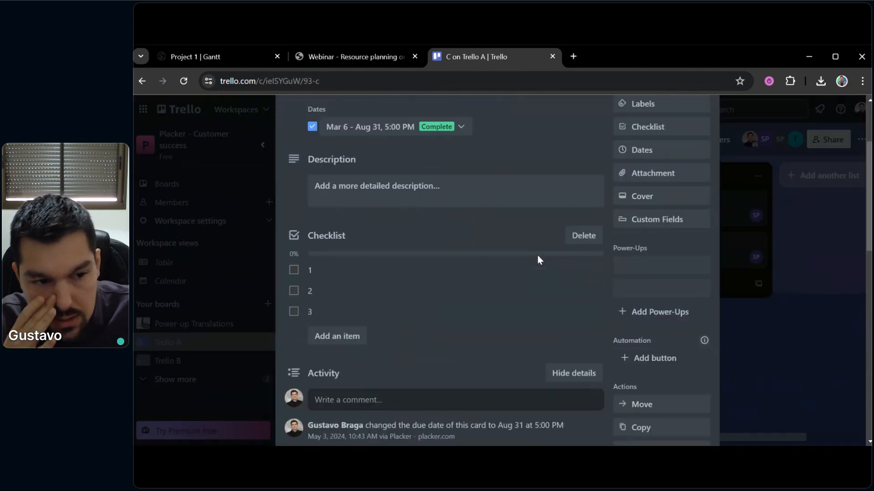
{"action": "scroll", "coordinate": [337, 280], "scroll_direction": "down", "scroll_amount": 3}
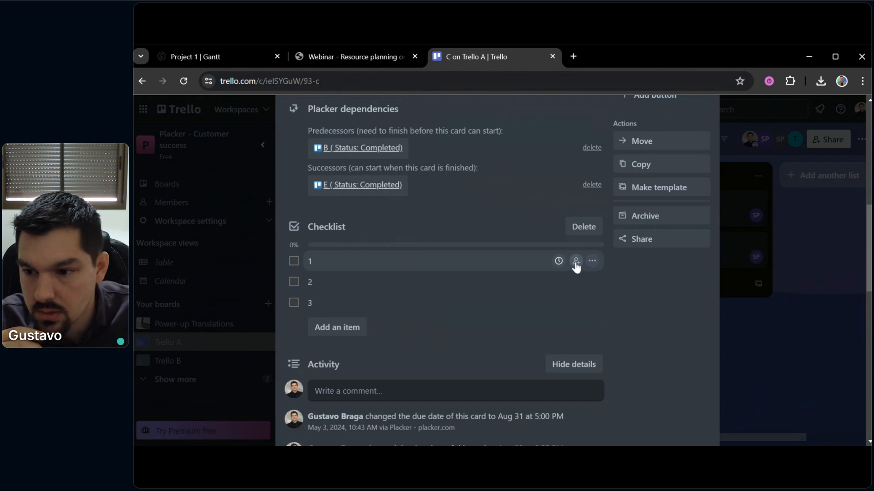
{"action": "left_click", "coordinate": [575, 262]}
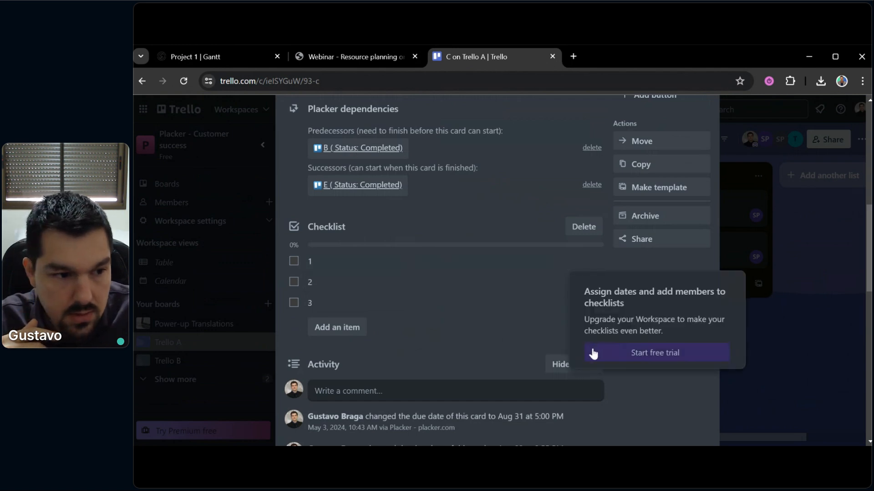
{"action": "left_click", "coordinate": [795, 324]}
{"action": "left_click", "coordinate": [776, 334]}
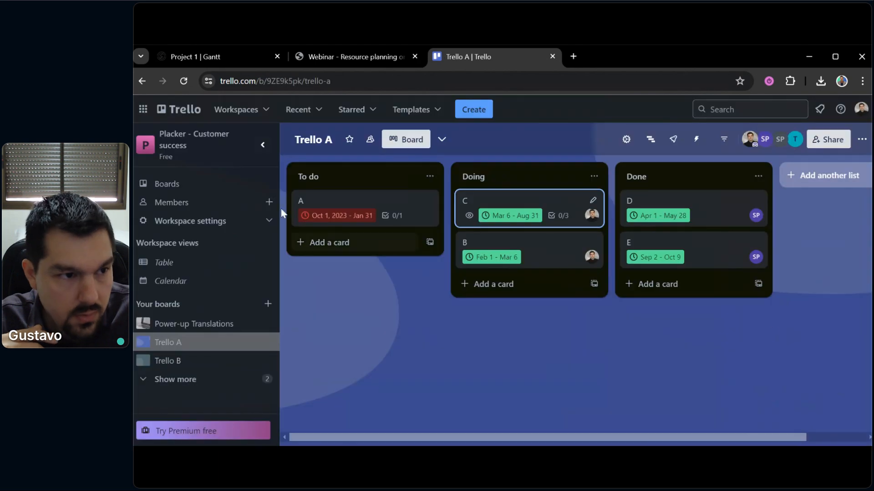
Glance at the Project 1 Gantt, then go from Trello A to the all-boards overview
{"action": "left_click", "coordinate": [215, 57]}
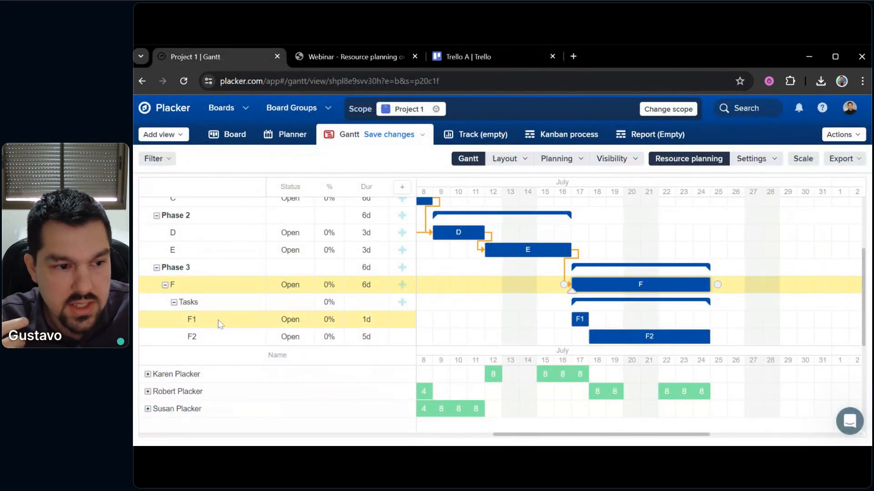
{"action": "left_click", "coordinate": [460, 56]}
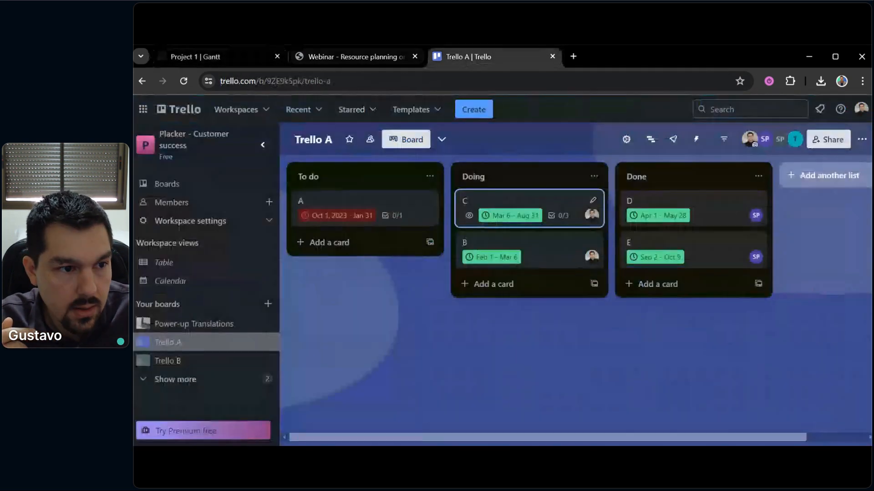
{"action": "left_click", "coordinate": [180, 115]}
{"action": "scroll", "coordinate": [540, 326], "scroll_direction": "down", "scroll_amount": 9}
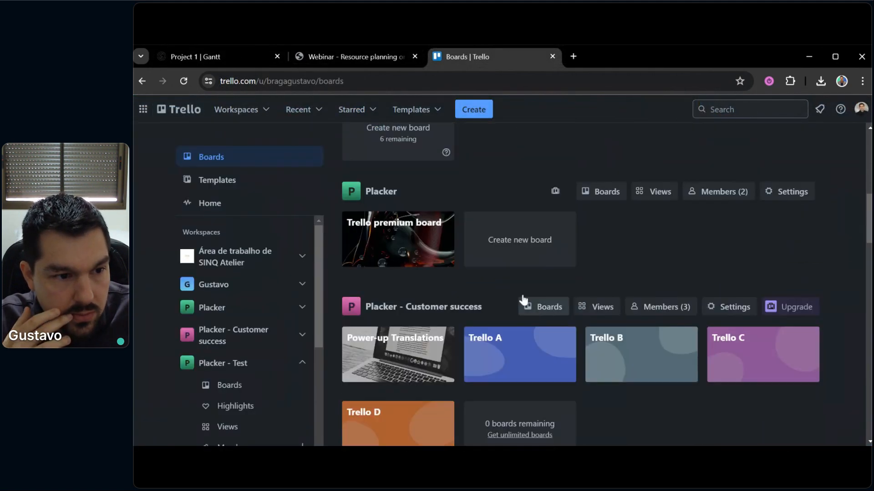
Open card A on the Trello premium board
{"action": "left_click", "coordinate": [377, 249]}
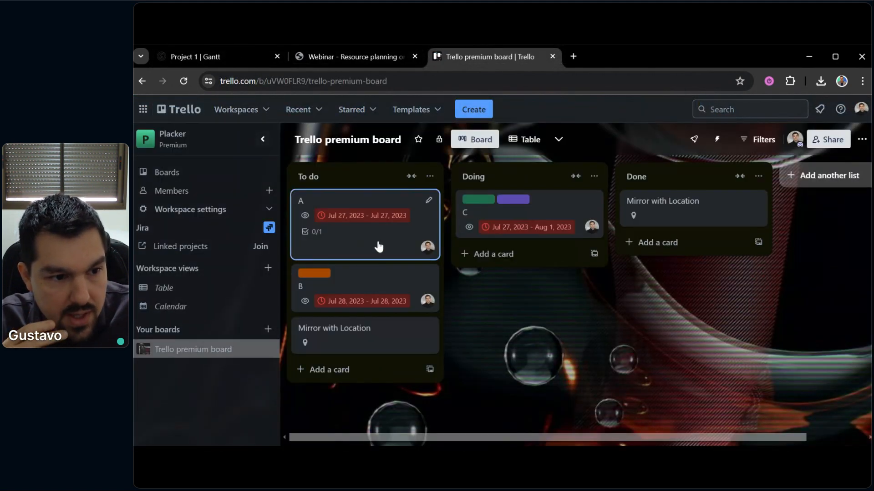
{"action": "left_click", "coordinate": [380, 243]}
{"action": "scroll", "coordinate": [446, 255], "scroll_direction": "down", "scroll_amount": 7}
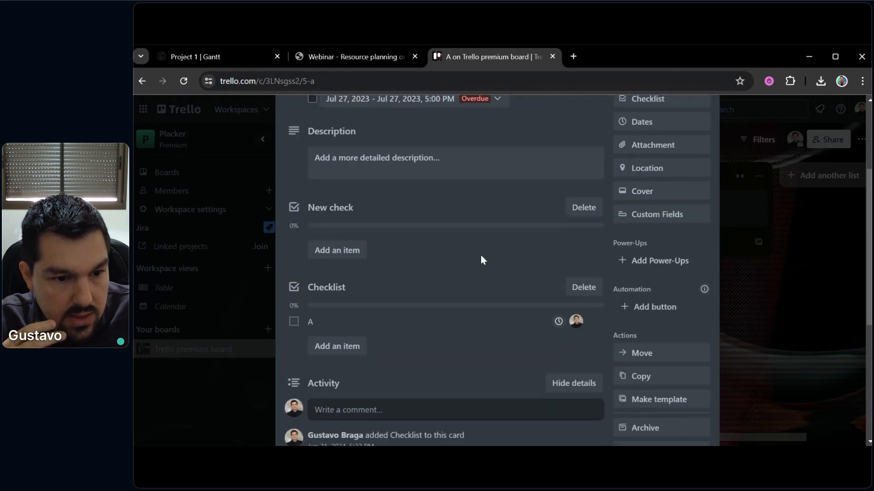
{"action": "scroll", "coordinate": [549, 244], "scroll_direction": "up", "scroll_amount": 2}
Inspect checklist item A's due date picker and member assignment without changing anything
{"action": "left_click", "coordinate": [556, 235]}
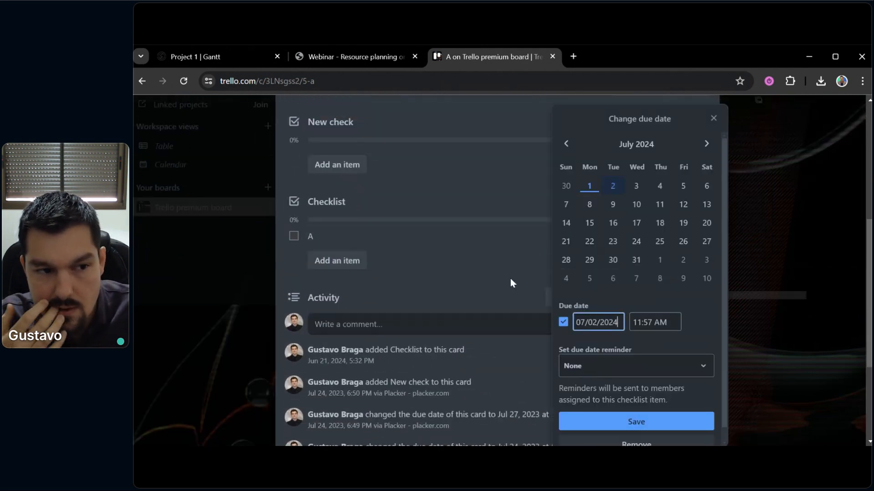
{"action": "left_click", "coordinate": [538, 268]}
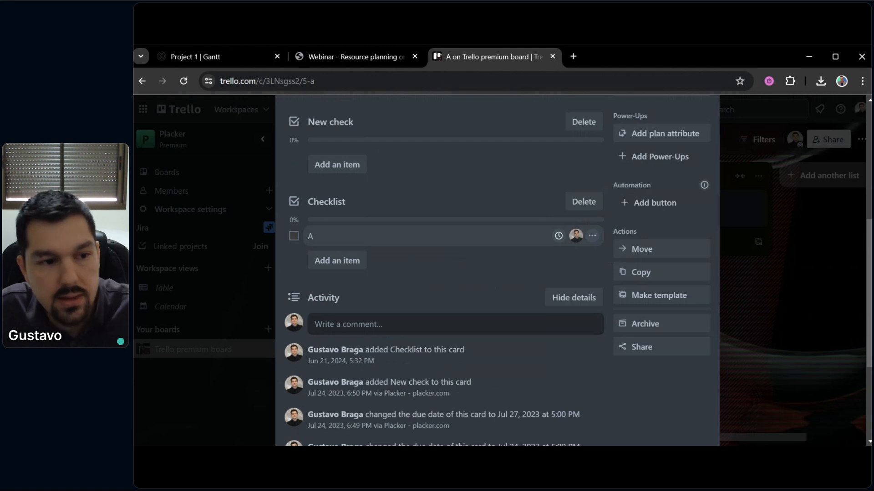
{"action": "left_click", "coordinate": [576, 235]}
{"action": "left_click", "coordinate": [510, 283]}
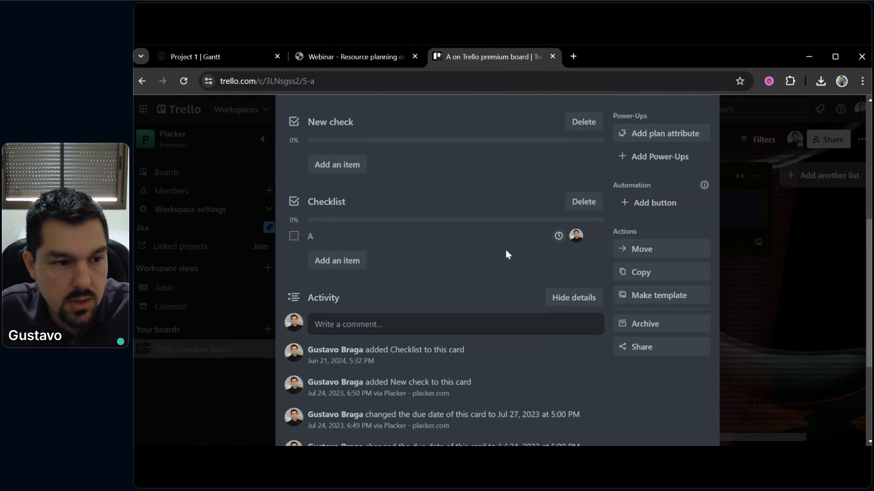
Show subtask F2's details: one assigned member, planned 18–24 July, 5-day duration
{"action": "left_click", "coordinate": [231, 55]}
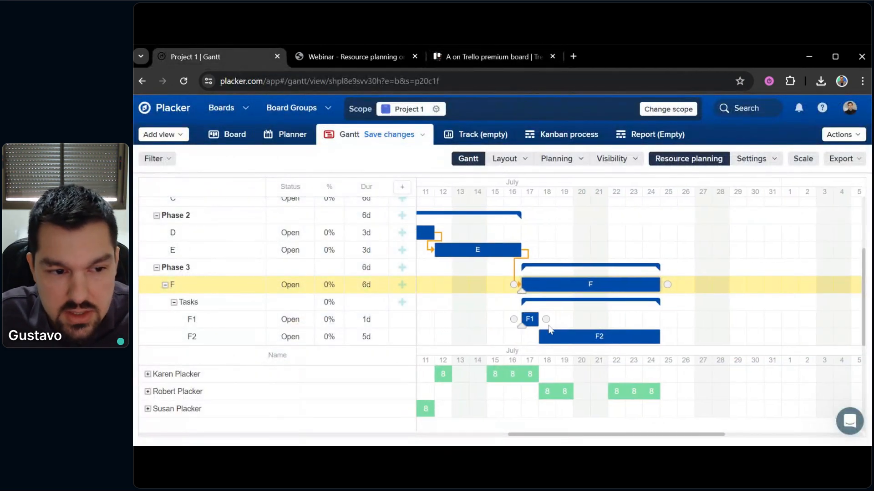
{"action": "left_click", "coordinate": [192, 336]}
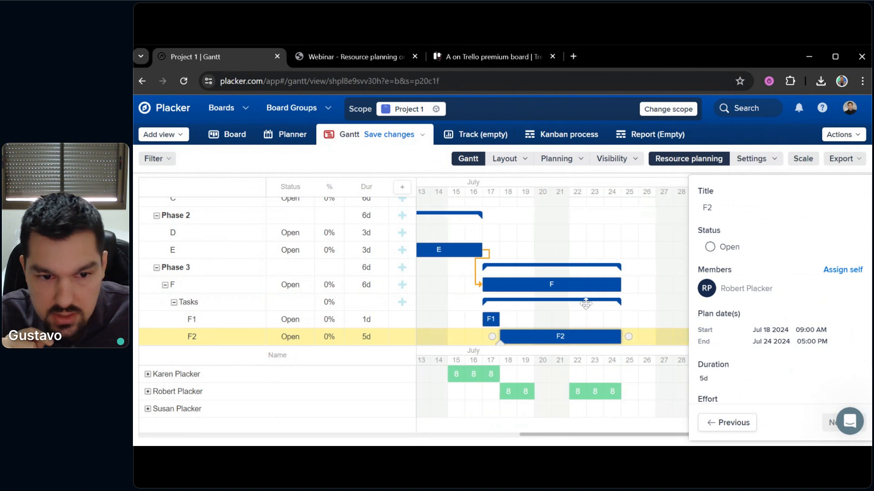
Set card A's checklist item A due date to July 9
{"action": "left_click", "coordinate": [501, 56]}
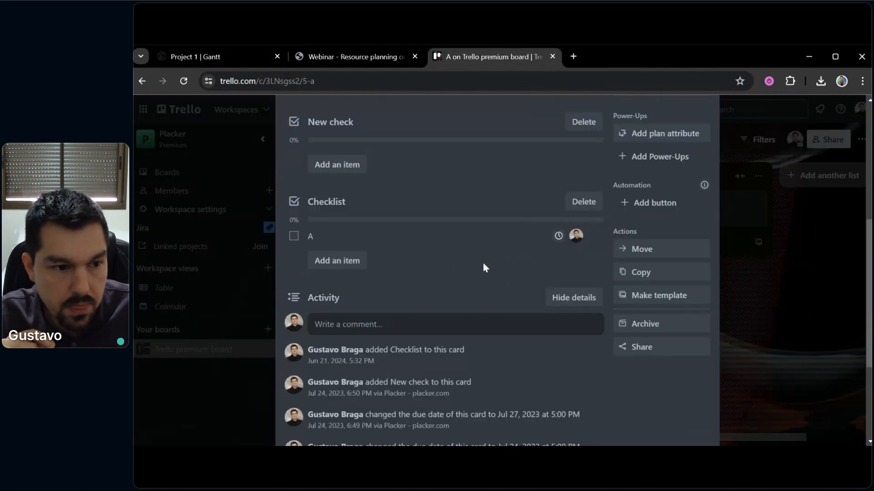
{"action": "left_click", "coordinate": [558, 236]}
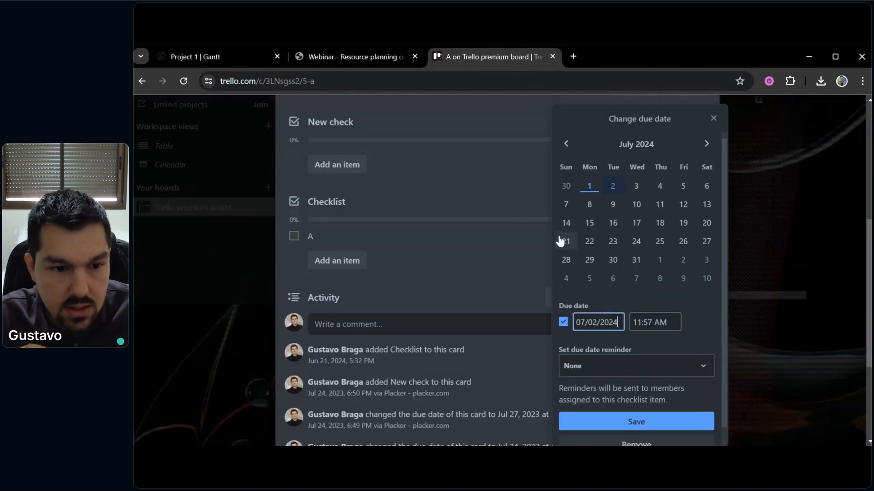
{"action": "left_click", "coordinate": [613, 205]}
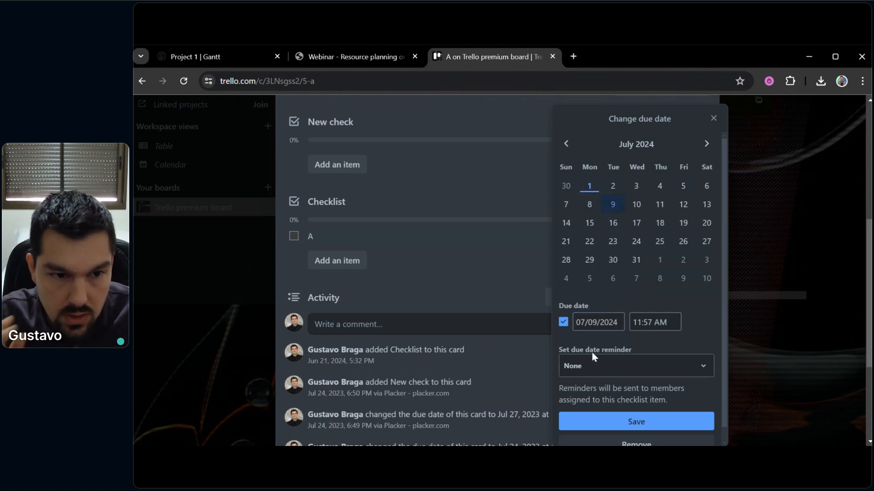
{"action": "left_click", "coordinate": [586, 421]}
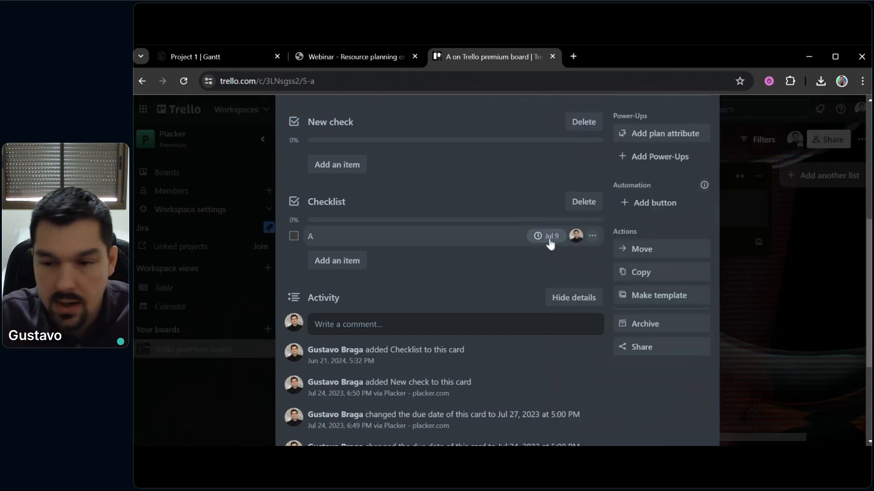
Check item A's member assignment, then return to the Project 1 Gantt
{"action": "left_click", "coordinate": [576, 235]}
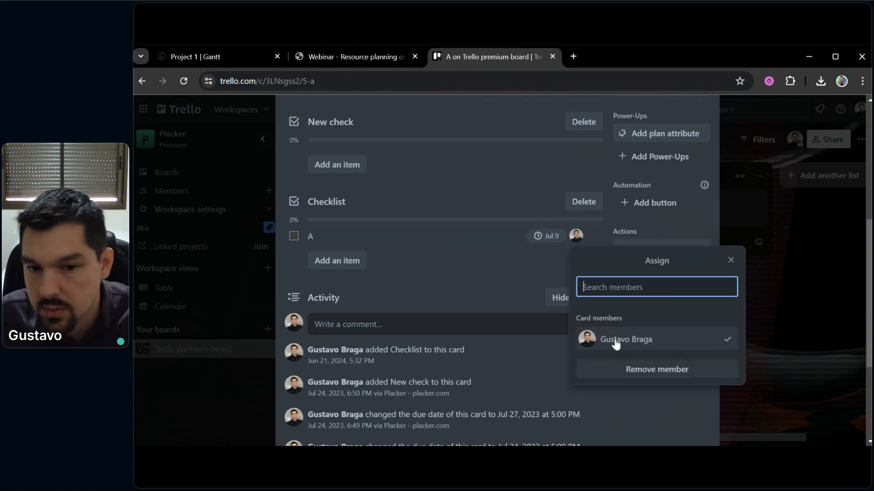
{"action": "left_click", "coordinate": [514, 275]}
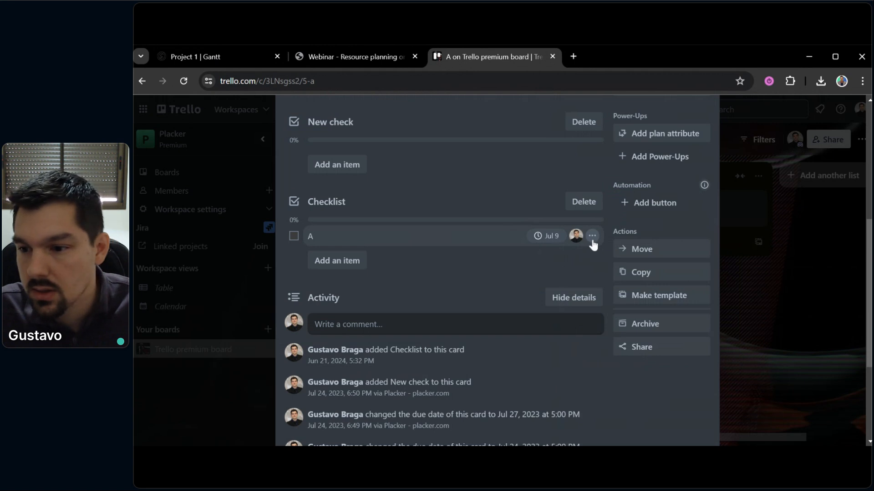
{"action": "scroll", "coordinate": [481, 243], "scroll_direction": "up", "scroll_amount": 3}
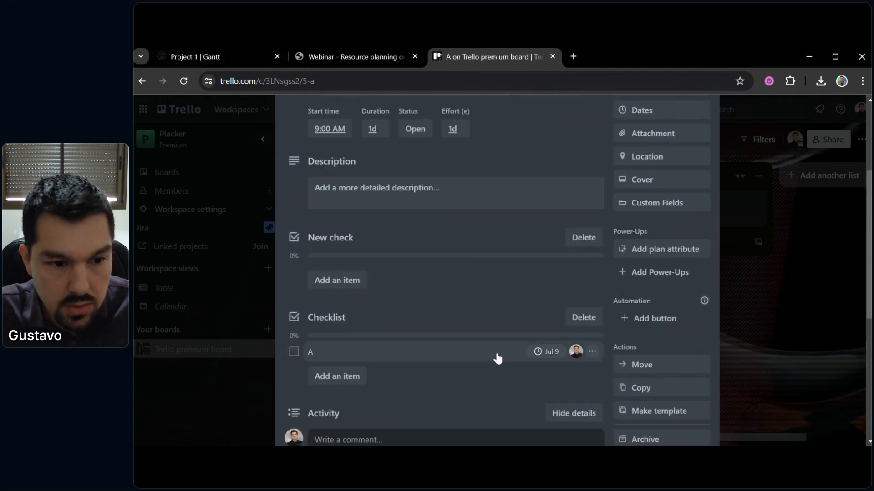
{"action": "scroll", "coordinate": [500, 355], "scroll_direction": "down", "scroll_amount": 1}
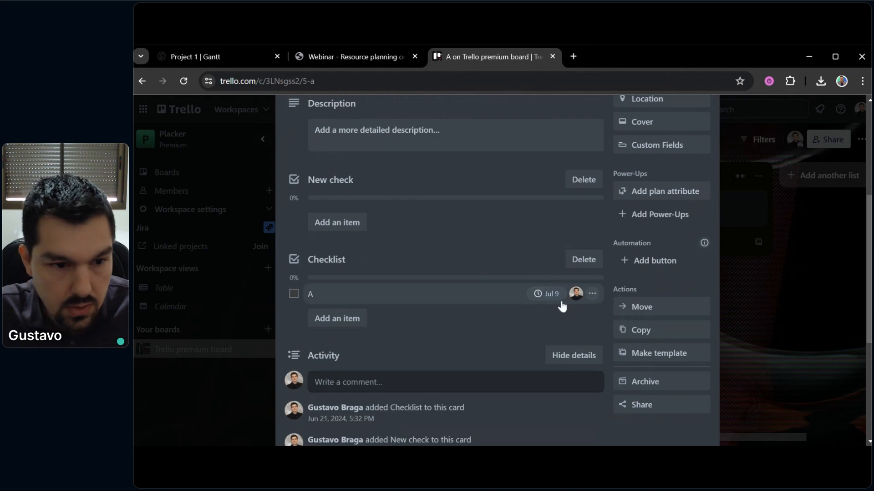
{"action": "left_click", "coordinate": [196, 57]}
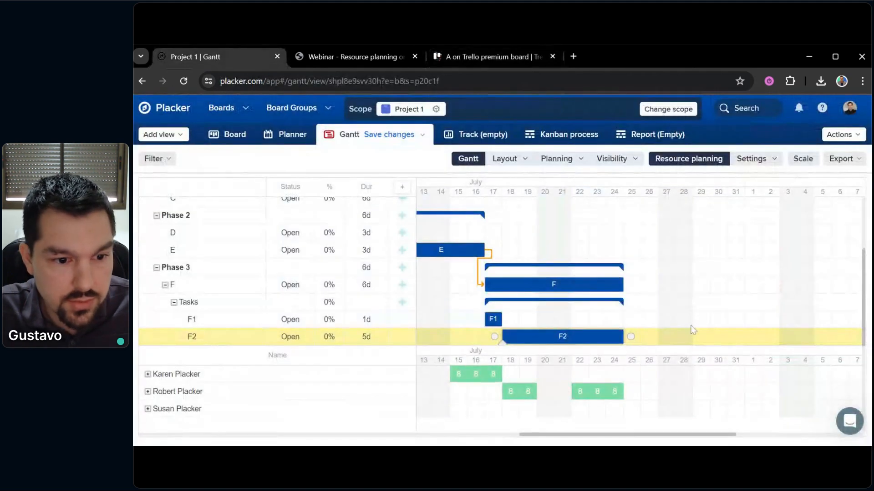
Pan the Gantt timeline toward earlier dates and look over the resource planner settings
{"action": "left_click_drag", "start_coordinate": [729, 314], "coordinate": [748, 307]}
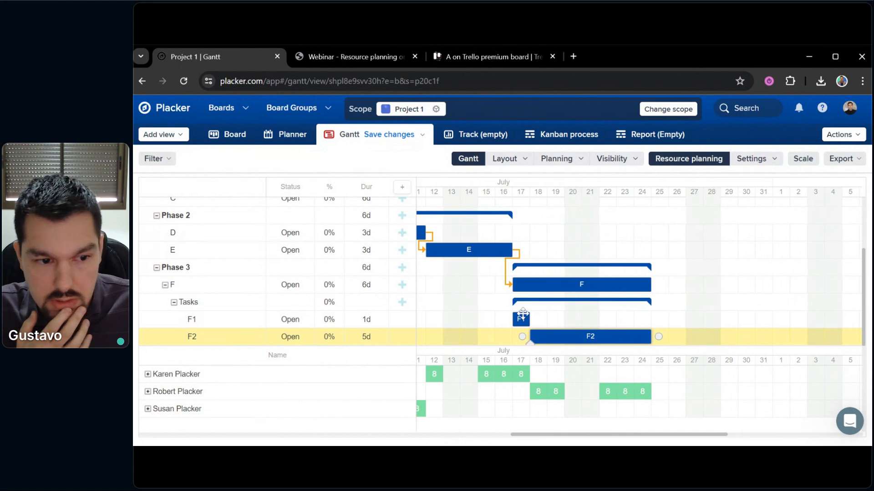
{"action": "left_click_drag", "start_coordinate": [592, 324], "coordinate": [659, 308]}
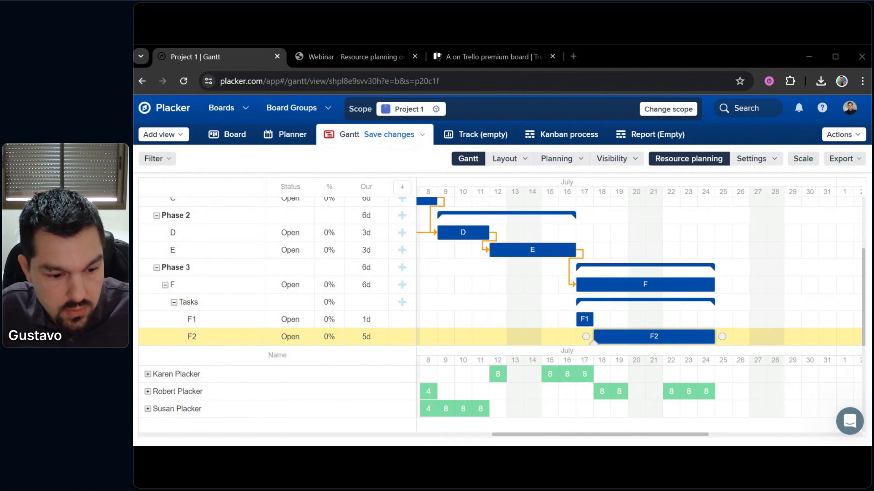
{"action": "left_click_drag", "start_coordinate": [469, 284], "coordinate": [557, 296]}
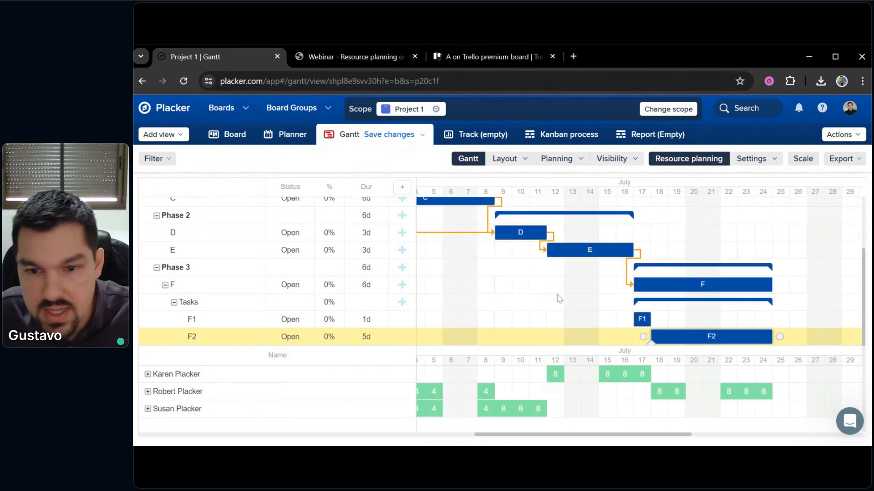
{"action": "left_click", "coordinate": [752, 158]}
{"action": "scroll", "coordinate": [678, 346], "scroll_direction": "down", "scroll_amount": 3}
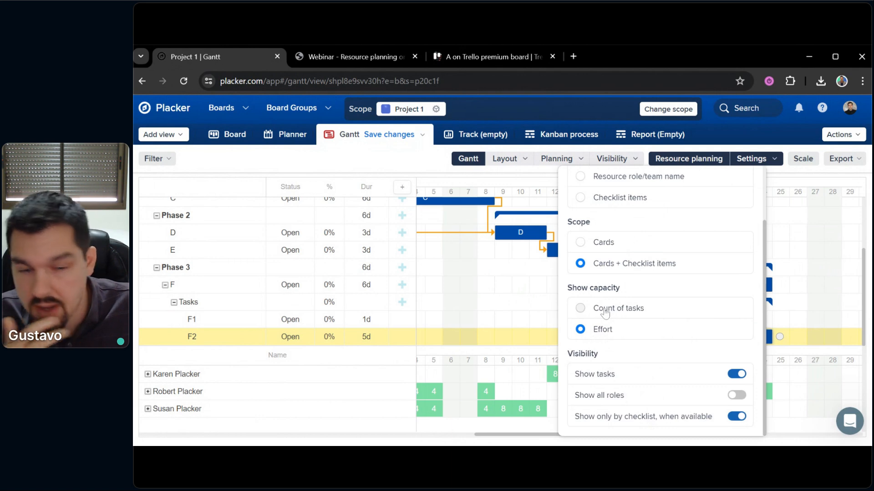
Pan to late June and early July, showing one member overloaded at 12 hours on 1–3 July
{"action": "left_click_drag", "start_coordinate": [456, 275], "coordinate": [687, 300]}
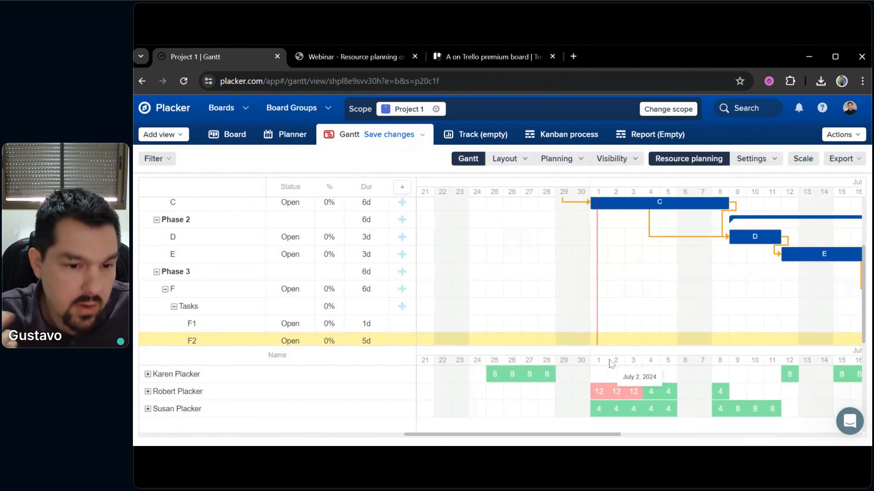
{"action": "mouse_move", "coordinate": [596, 384]}
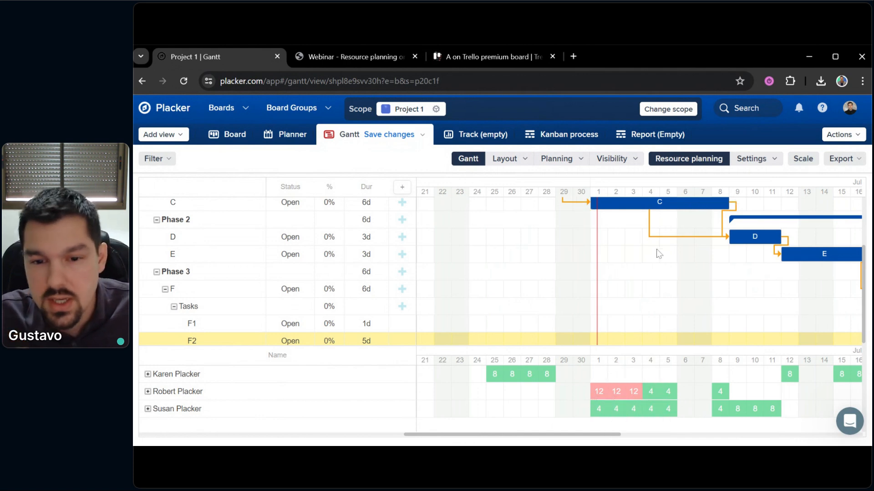
{"action": "scroll", "coordinate": [654, 314], "scroll_direction": "up", "scroll_amount": 1}
{"action": "scroll", "coordinate": [637, 300], "scroll_direction": "down", "scroll_amount": 2}
{"action": "scroll", "coordinate": [651, 319], "scroll_direction": "up", "scroll_amount": 2}
{"action": "scroll", "coordinate": [651, 342], "scroll_direction": "up", "scroll_amount": 1}
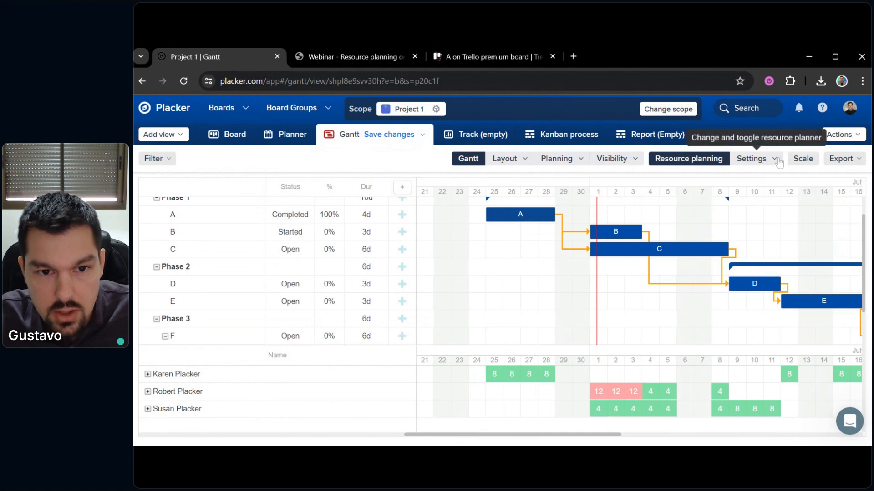
Set Show capacity to Count of tasks, showing one member with 2 tasks daily on 1–3 July
{"action": "left_click", "coordinate": [751, 161]}
{"action": "scroll", "coordinate": [661, 355], "scroll_direction": "down", "scroll_amount": 1}
{"action": "scroll", "coordinate": [606, 306], "scroll_direction": "up", "scroll_amount": 1}
{"action": "scroll", "coordinate": [609, 332], "scroll_direction": "down", "scroll_amount": 1}
{"action": "left_click", "coordinate": [598, 317]}
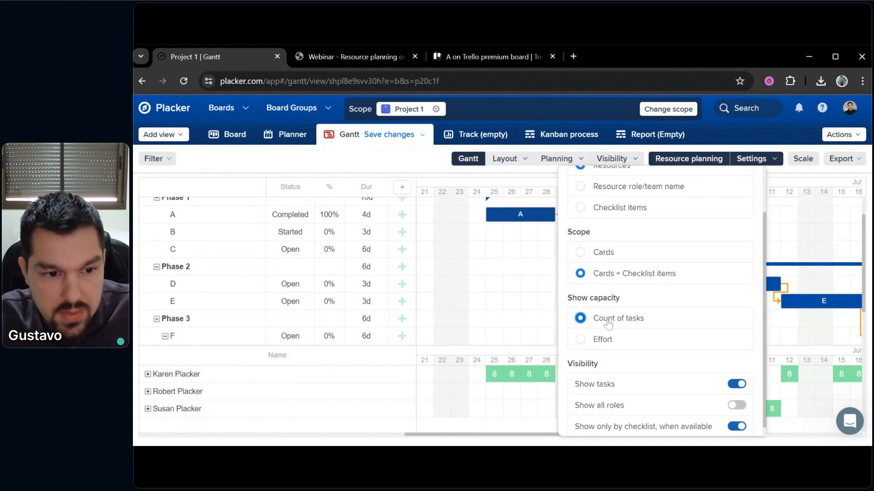
{"action": "left_click", "coordinate": [521, 299]}
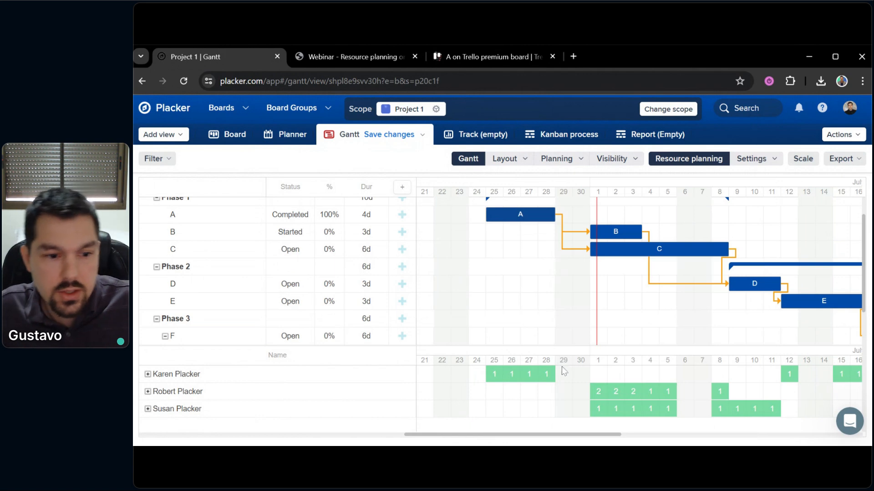
{"action": "scroll", "coordinate": [591, 276], "scroll_direction": "down", "scroll_amount": 1}
{"action": "scroll", "coordinate": [566, 271], "scroll_direction": "right", "scroll_amount": 5}
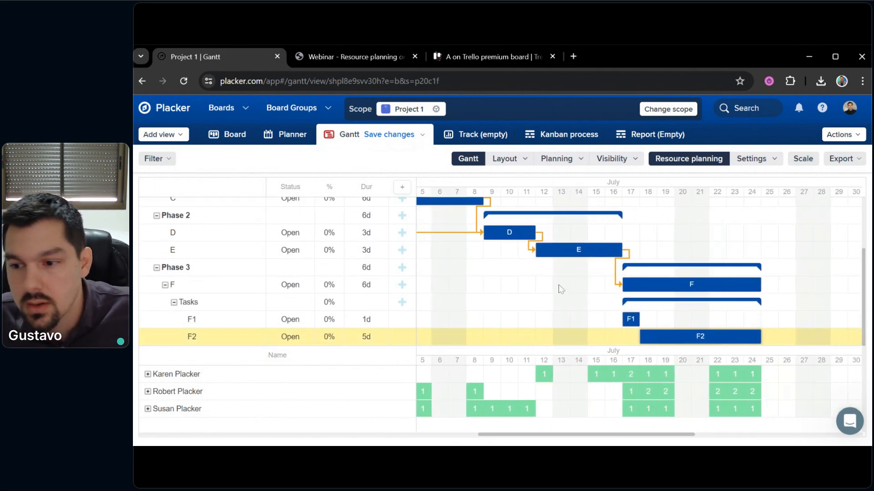
{"action": "scroll", "coordinate": [509, 292], "scroll_direction": "up", "scroll_amount": 3}
{"action": "scroll", "coordinate": [509, 291], "scroll_direction": "left", "scroll_amount": 5}
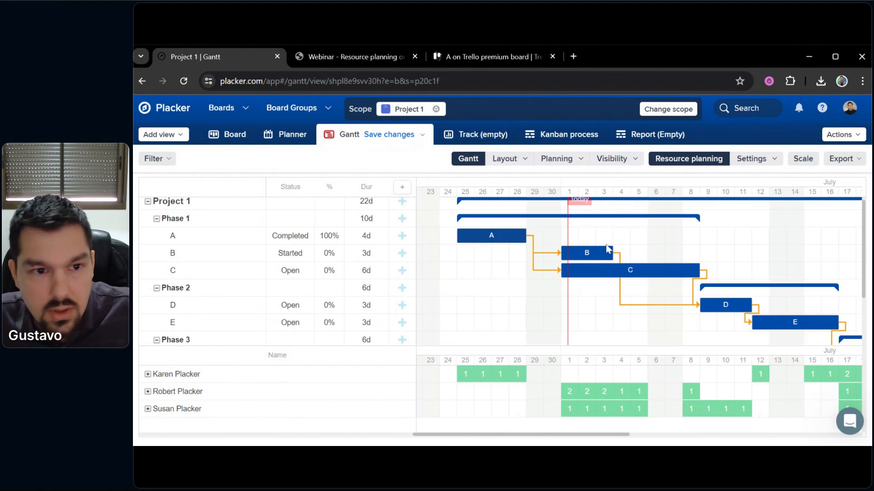
Set the resource planner to Show capacity: Effort with Scope: Cards
{"action": "left_click", "coordinate": [753, 158]}
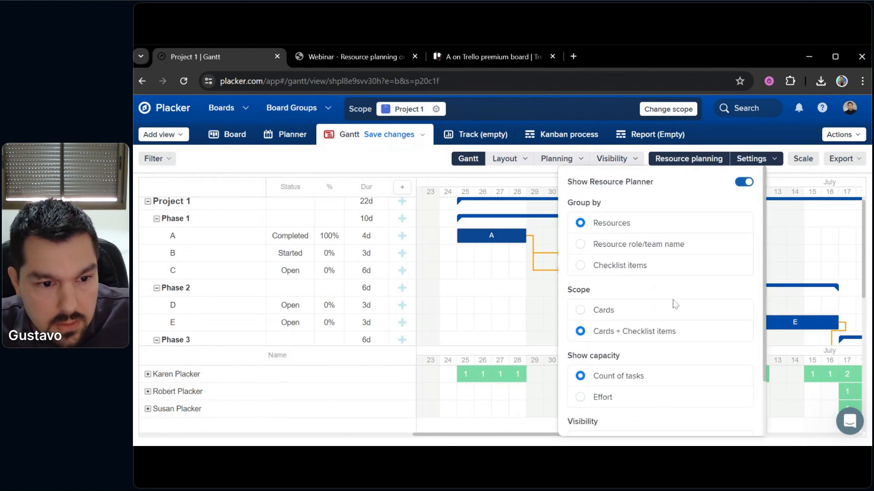
{"action": "scroll", "coordinate": [604, 324], "scroll_direction": "down", "scroll_amount": 2}
{"action": "left_click", "coordinate": [605, 333]}
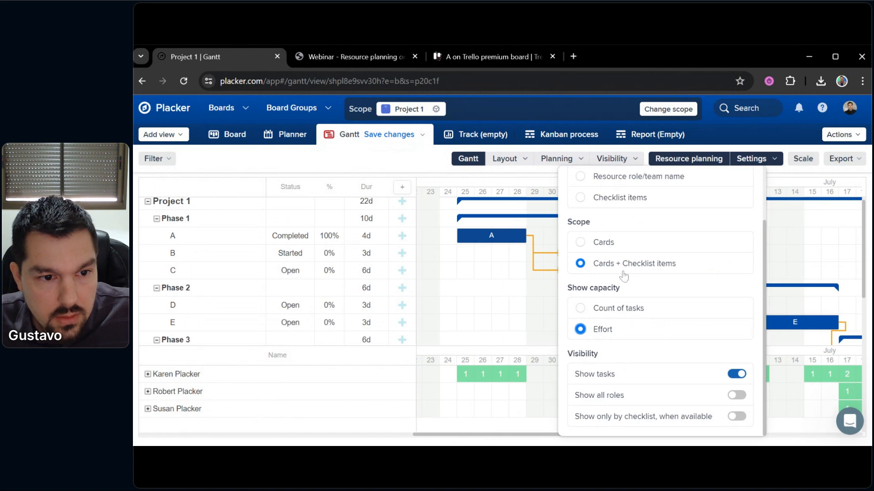
{"action": "scroll", "coordinate": [624, 278], "scroll_direction": "up", "scroll_amount": 1}
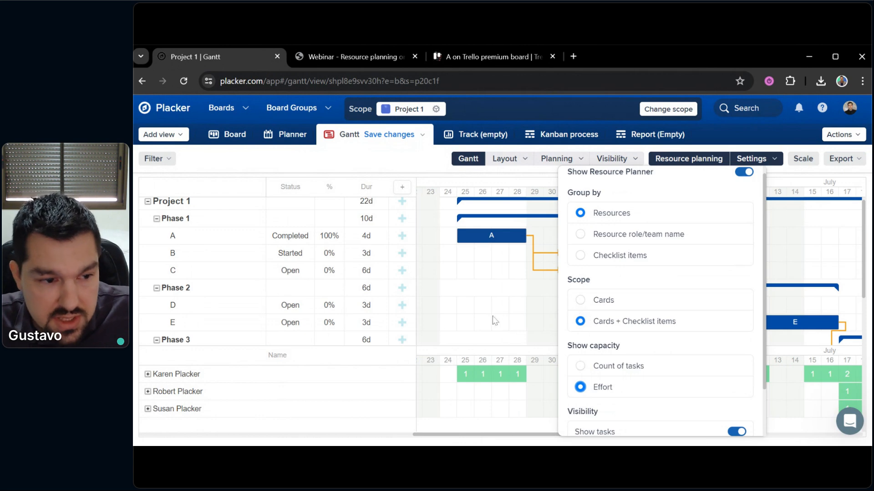
{"action": "left_click", "coordinate": [580, 300]}
{"action": "left_click", "coordinate": [496, 293]}
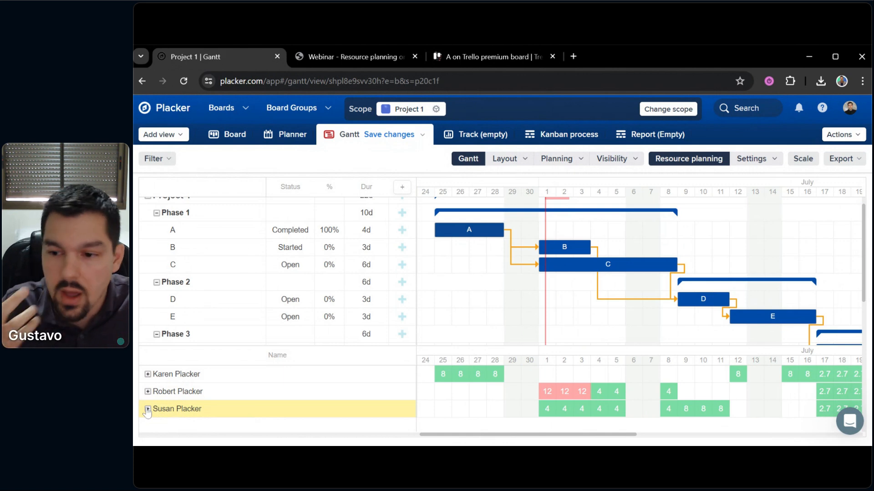
Expand the third and second people's rows to see their task breakdowns
{"action": "left_click", "coordinate": [148, 409]}
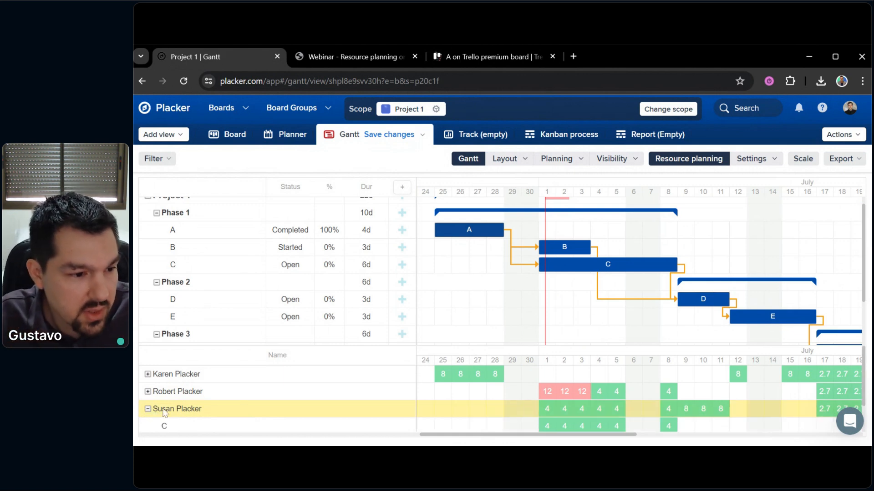
{"action": "scroll", "coordinate": [263, 400], "scroll_direction": "down", "scroll_amount": 1}
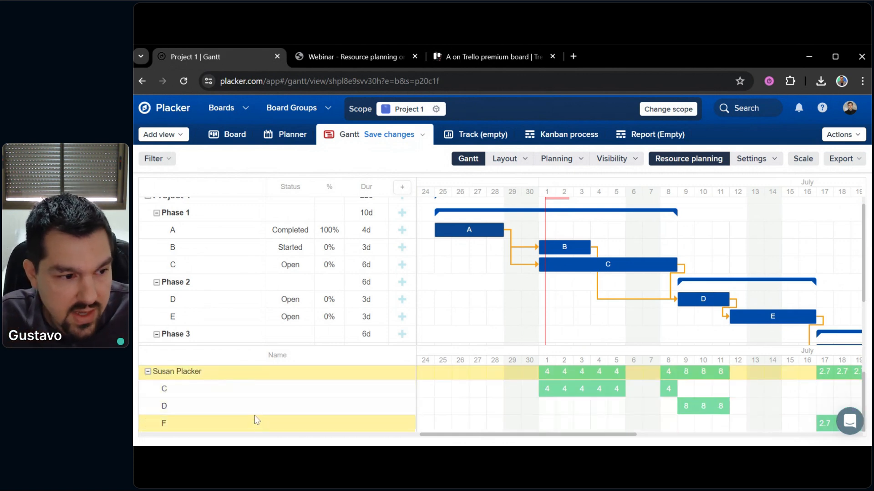
{"action": "scroll", "coordinate": [254, 412], "scroll_direction": "up", "scroll_amount": 1}
{"action": "left_click", "coordinate": [147, 392]}
{"action": "scroll", "coordinate": [229, 399], "scroll_direction": "down", "scroll_amount": 2}
{"action": "scroll", "coordinate": [226, 396], "scroll_direction": "up", "scroll_amount": 2}
{"action": "scroll", "coordinate": [272, 400], "scroll_direction": "down", "scroll_amount": 2}
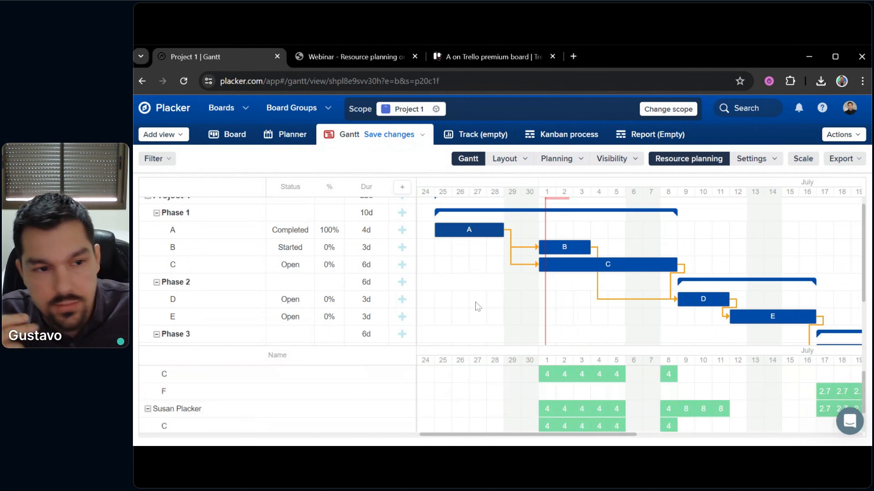
{"action": "left_click", "coordinate": [766, 161]}
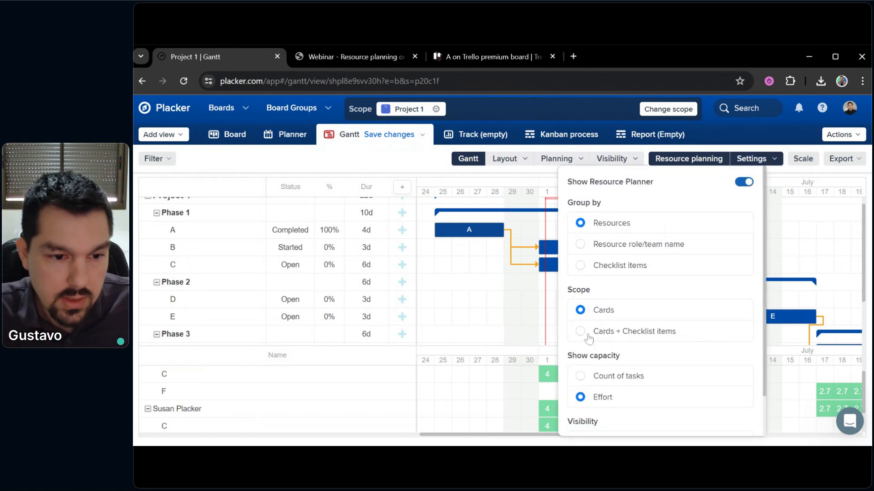
Set Scope to Cards + Checklist items and expand a member's row listing C, F and F2 hours
{"action": "left_click", "coordinate": [580, 332]}
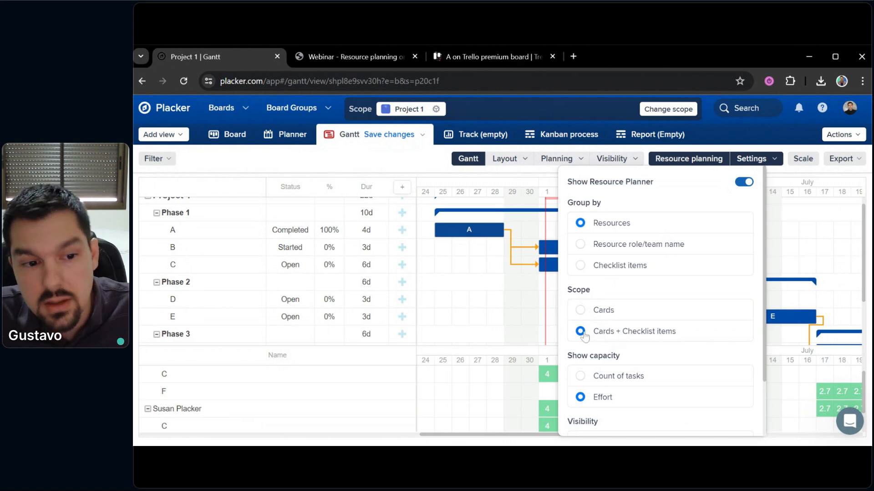
{"action": "left_click", "coordinate": [484, 313]}
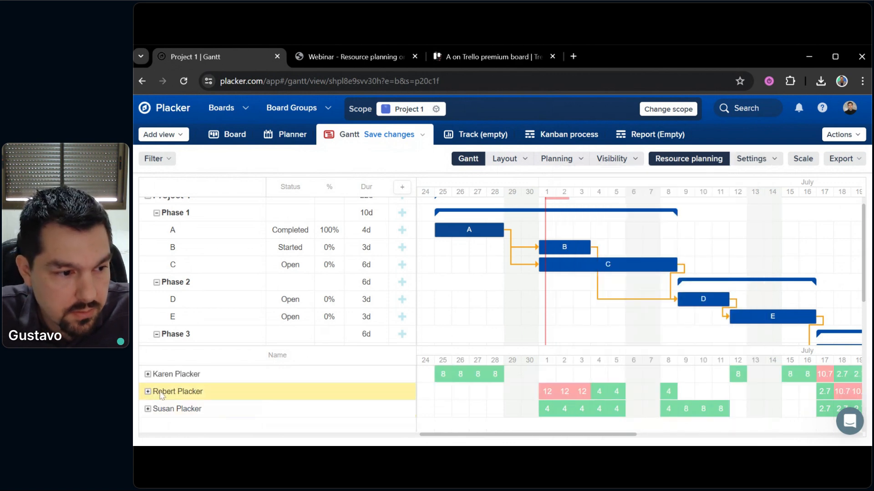
{"action": "left_click", "coordinate": [147, 391]}
{"action": "scroll", "coordinate": [179, 403], "scroll_direction": "down", "scroll_amount": 2}
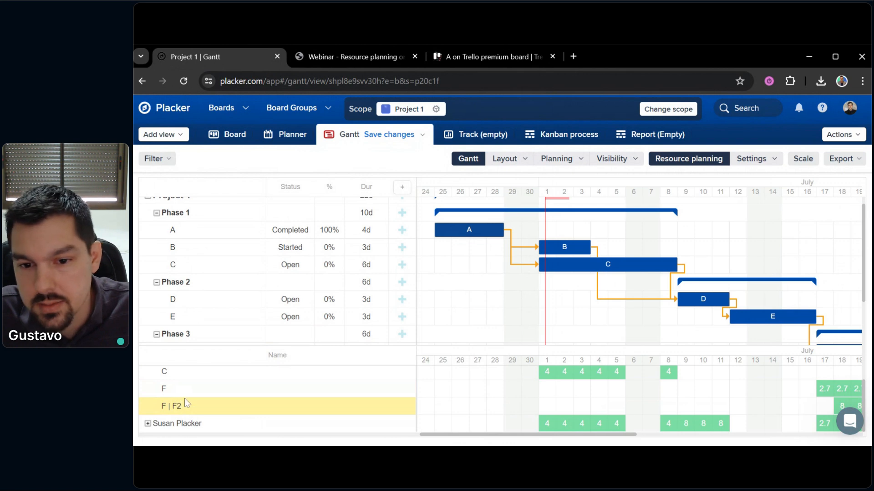
{"action": "left_click_drag", "start_coordinate": [685, 209], "coordinate": [688, 206]}
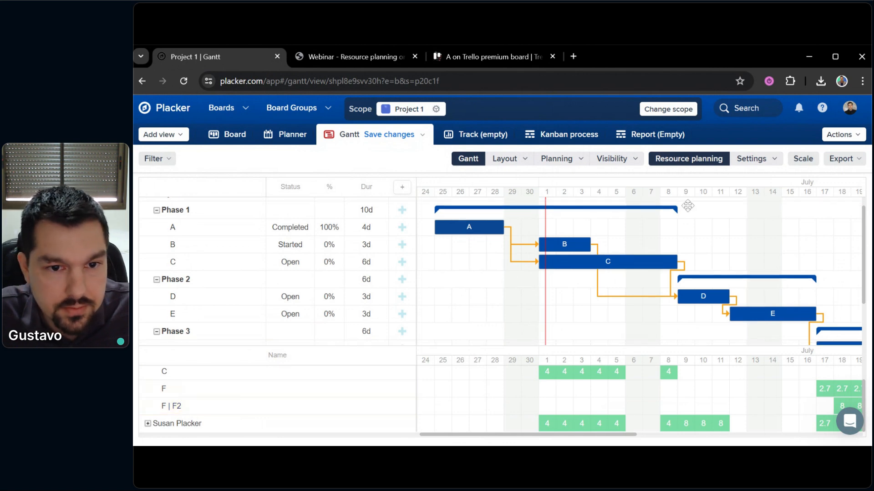
{"action": "left_click", "coordinate": [754, 160]}
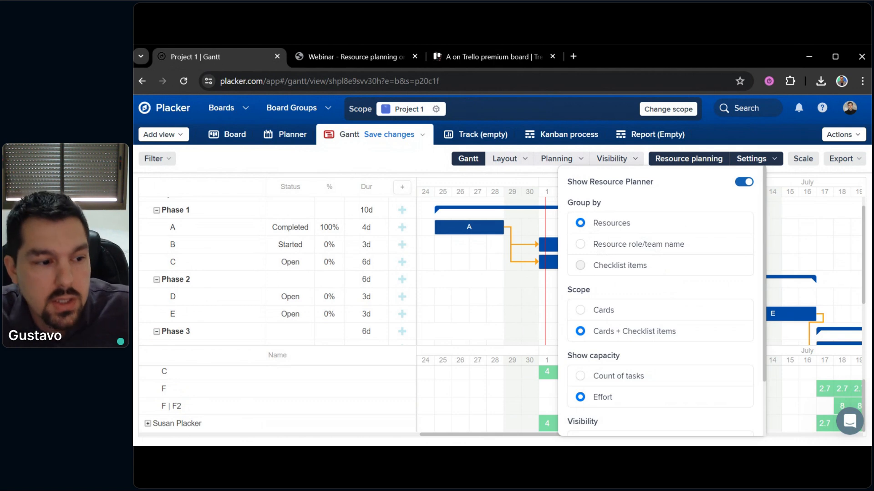
Group the resource planner by role/team name (Management, Team a, Team b) and enlarge its panel
{"action": "left_click", "coordinate": [580, 245]}
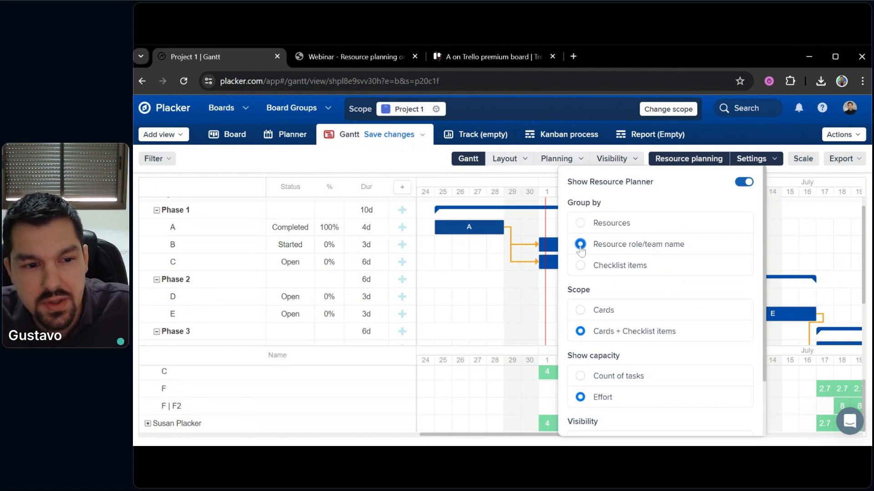
{"action": "left_click", "coordinate": [476, 323]}
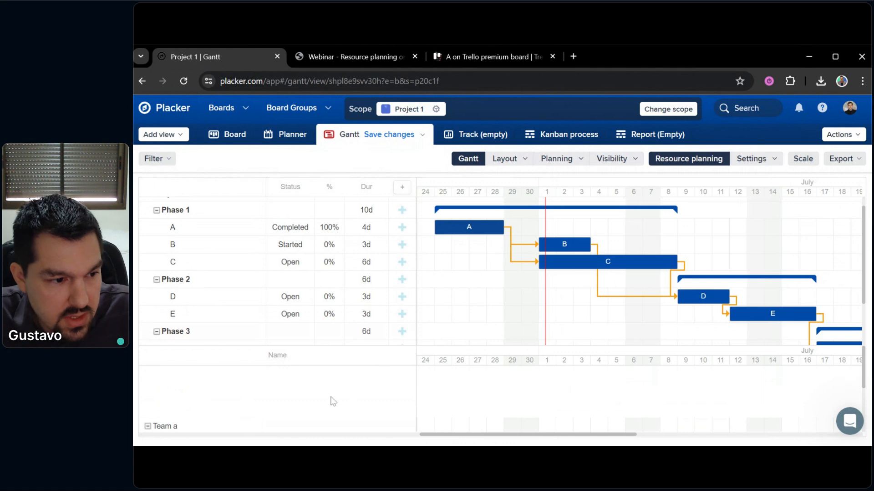
{"action": "left_click_drag", "start_coordinate": [446, 344], "coordinate": [459, 205]}
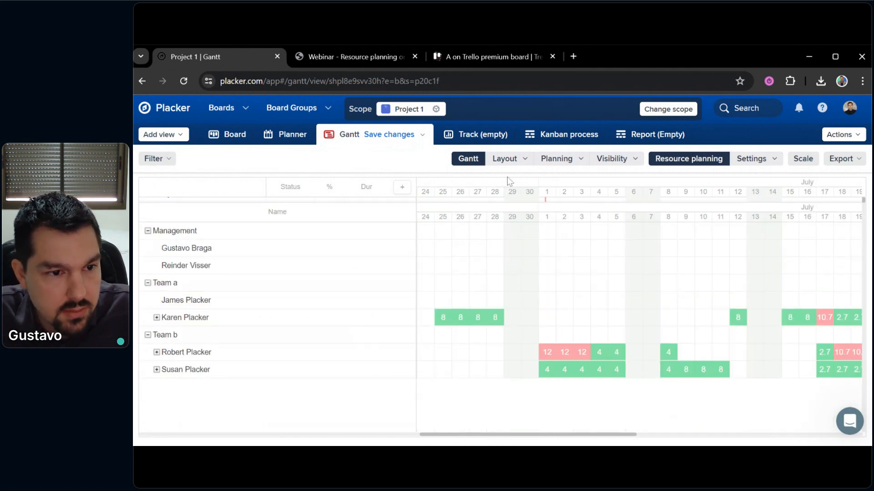
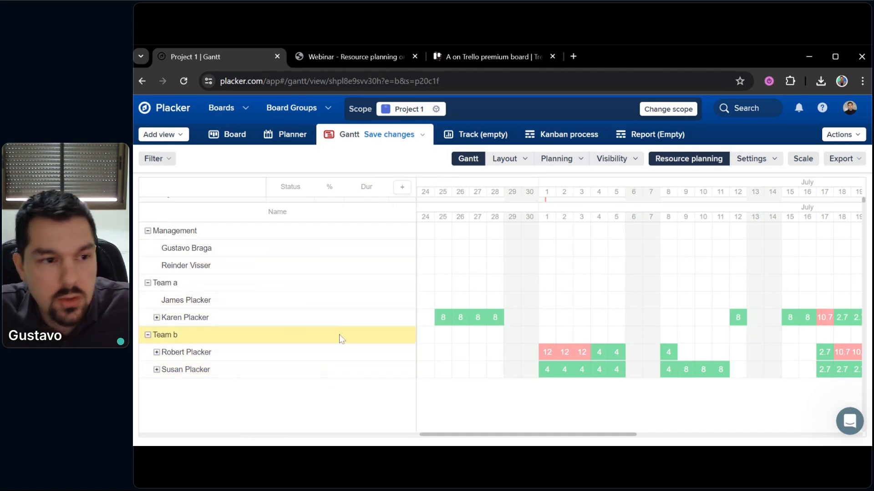
Open Project 1's Board settings summary, which lists 6 members and 10 labels
{"action": "left_click", "coordinate": [415, 110]}
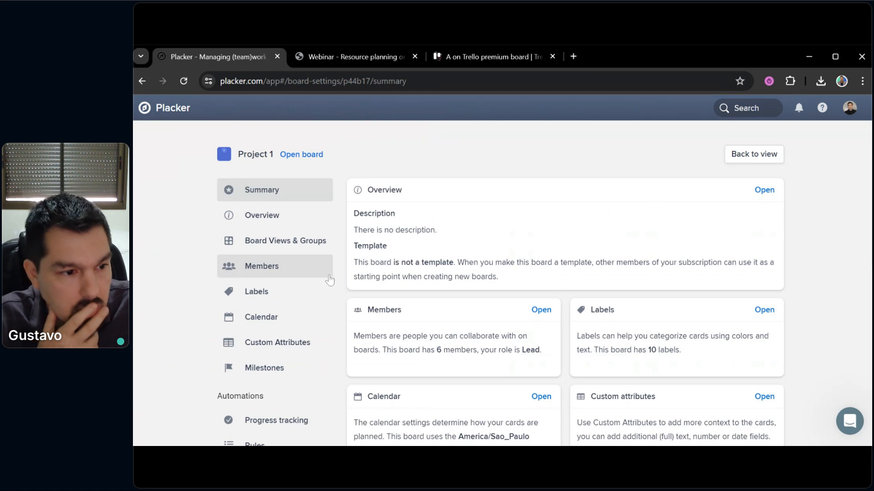
{"action": "scroll", "coordinate": [331, 282], "scroll_direction": "down", "scroll_amount": 1}
{"action": "left_click", "coordinate": [287, 223]}
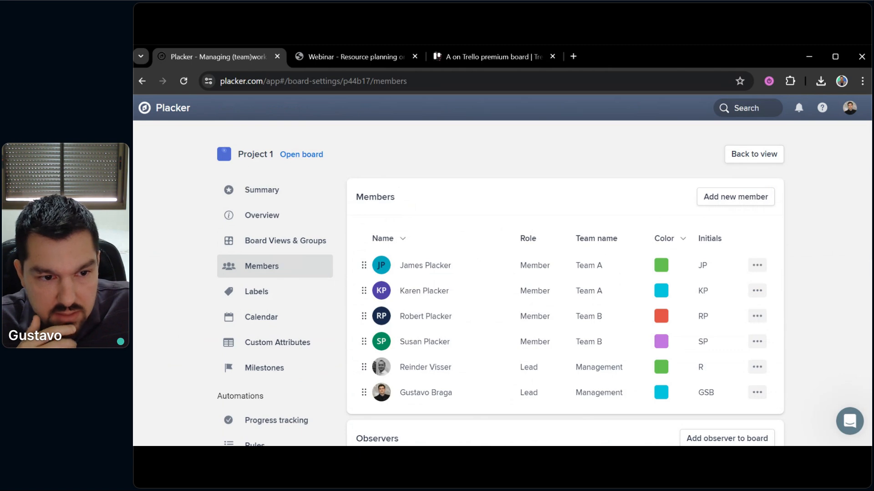
{"action": "left_click", "coordinate": [757, 265]}
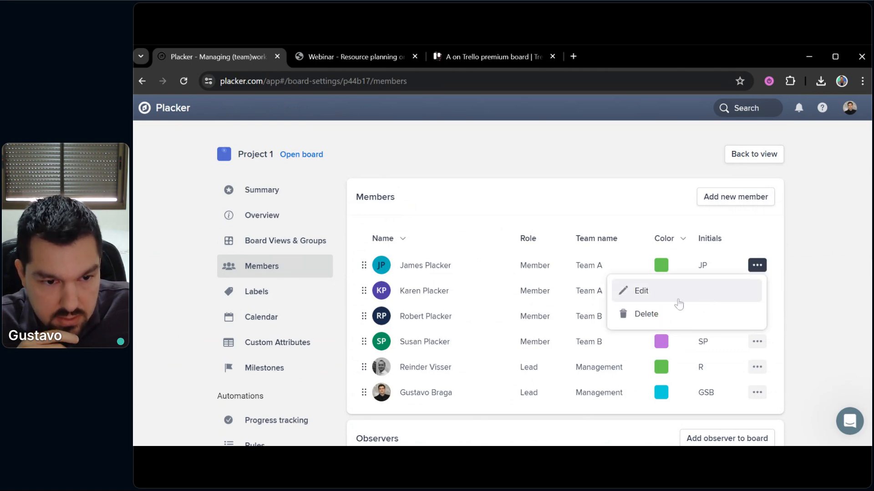
{"action": "left_click", "coordinate": [672, 297]}
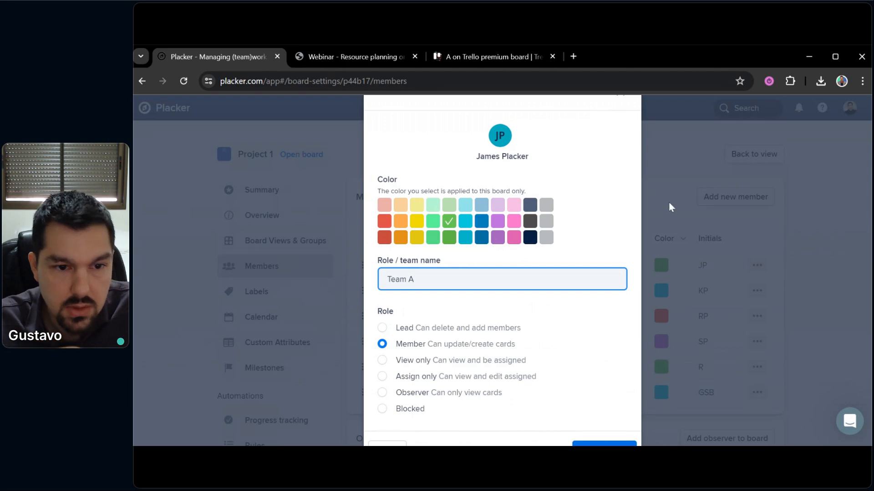
{"action": "left_click", "coordinate": [674, 189]}
{"action": "left_click", "coordinate": [752, 154]}
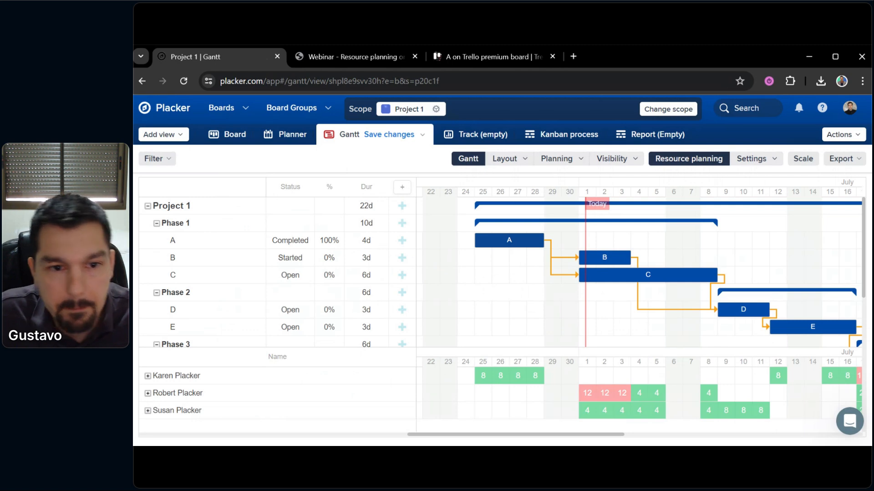
{"action": "left_click", "coordinate": [751, 158]}
{"action": "scroll", "coordinate": [678, 278], "scroll_direction": "down", "scroll_amount": 2}
{"action": "scroll", "coordinate": [686, 313], "scroll_direction": "up", "scroll_amount": 2}
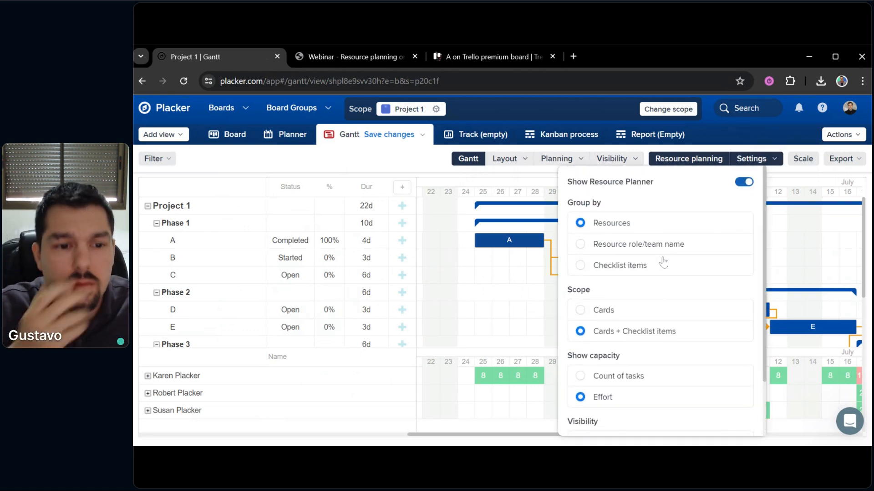
{"action": "scroll", "coordinate": [654, 324], "scroll_direction": "down", "scroll_amount": 2}
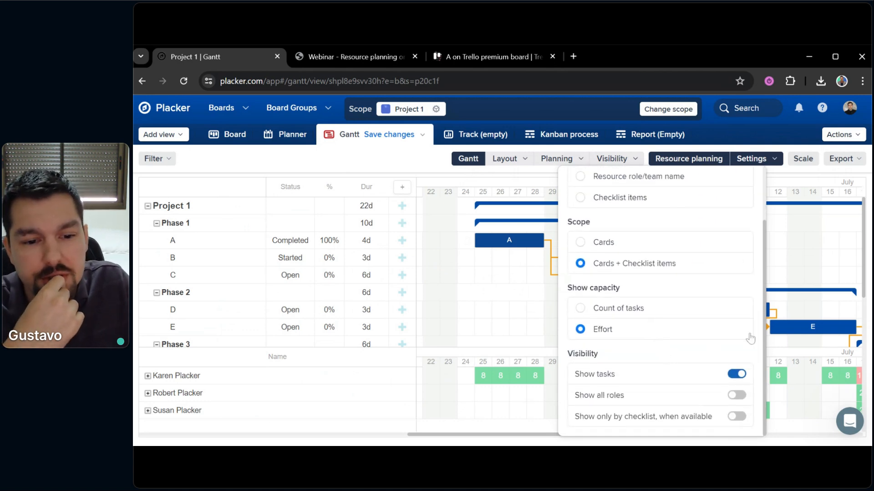
{"action": "left_click", "coordinate": [802, 265]}
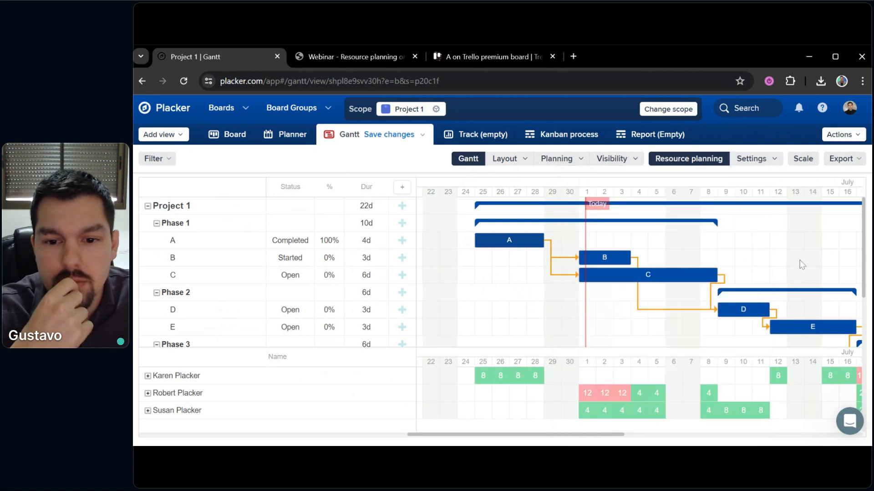
{"action": "scroll", "coordinate": [759, 258], "scroll_direction": "right", "scroll_amount": 5}
{"action": "scroll", "coordinate": [759, 257], "scroll_direction": "down", "scroll_amount": 2}
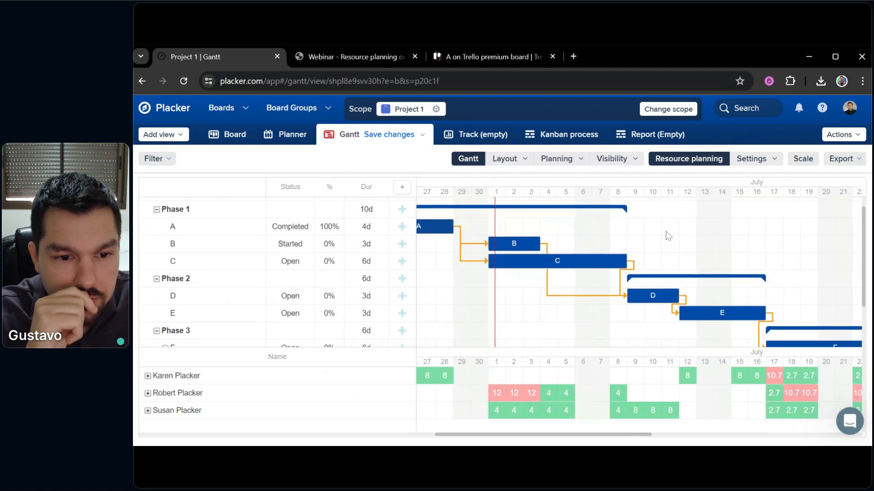
{"action": "scroll", "coordinate": [769, 241], "scroll_direction": "down", "scroll_amount": 2}
{"action": "scroll", "coordinate": [775, 273], "scroll_direction": "up", "scroll_amount": 5}
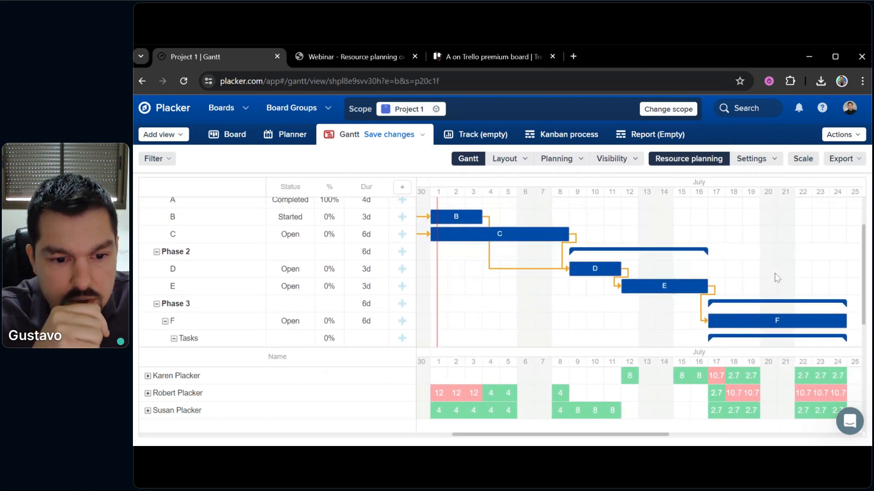
{"action": "scroll", "coordinate": [728, 271], "scroll_direction": "left", "scroll_amount": 3}
{"action": "scroll", "coordinate": [667, 269], "scroll_direction": "left", "scroll_amount": 3}
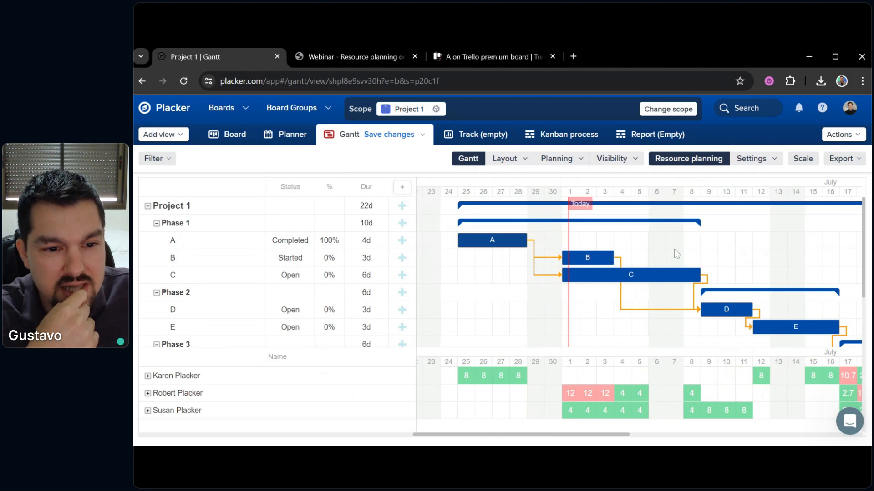
{"action": "scroll", "coordinate": [669, 255], "scroll_direction": "right", "scroll_amount": 2}
{"action": "scroll", "coordinate": [637, 273], "scroll_direction": "left", "scroll_amount": 2}
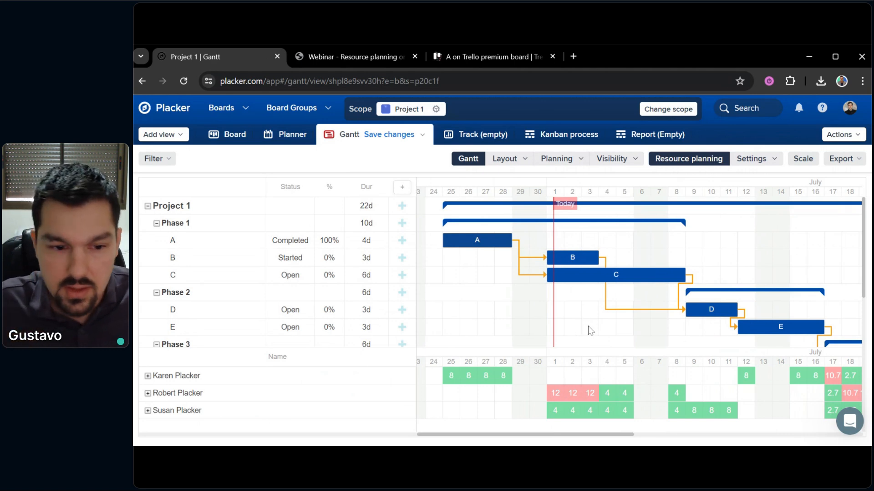
{"action": "mouse_move", "coordinate": [552, 400]}
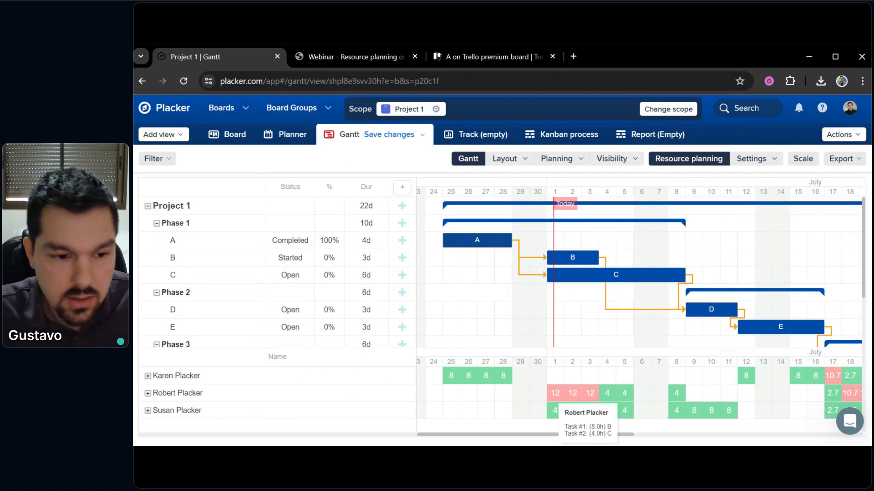
{"action": "scroll", "coordinate": [576, 318], "scroll_direction": "right", "scroll_amount": 2}
{"action": "scroll", "coordinate": [553, 306], "scroll_direction": "down", "scroll_amount": 1}
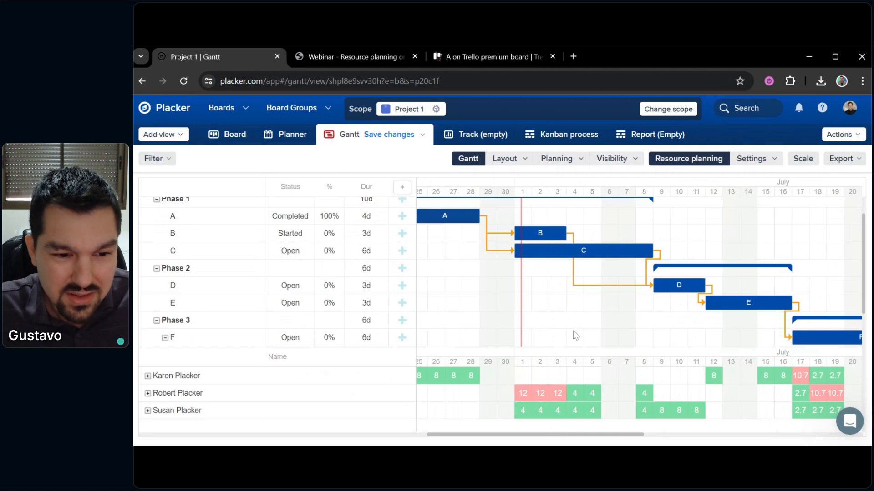
Bring Project 1 back to the top of the chart and save the Gantt changes
{"action": "left_click_drag", "start_coordinate": [586, 323], "coordinate": [592, 346]}
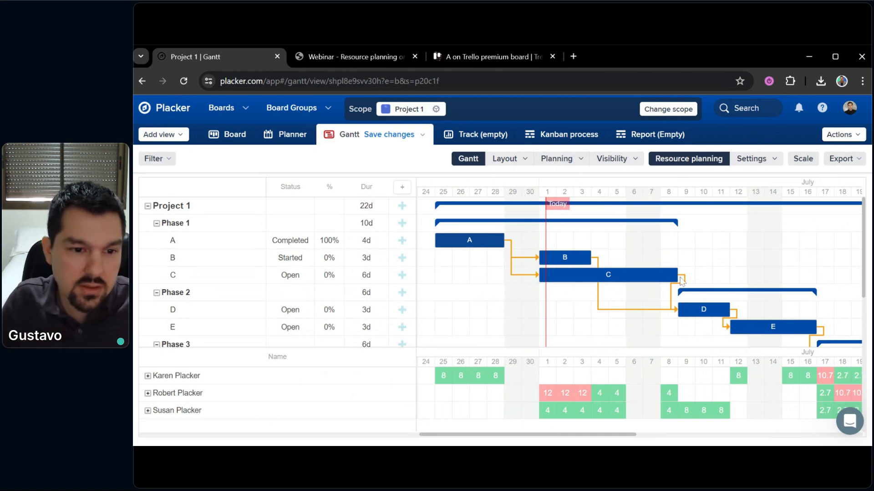
{"action": "left_click_drag", "start_coordinate": [629, 257], "coordinate": [630, 257]}
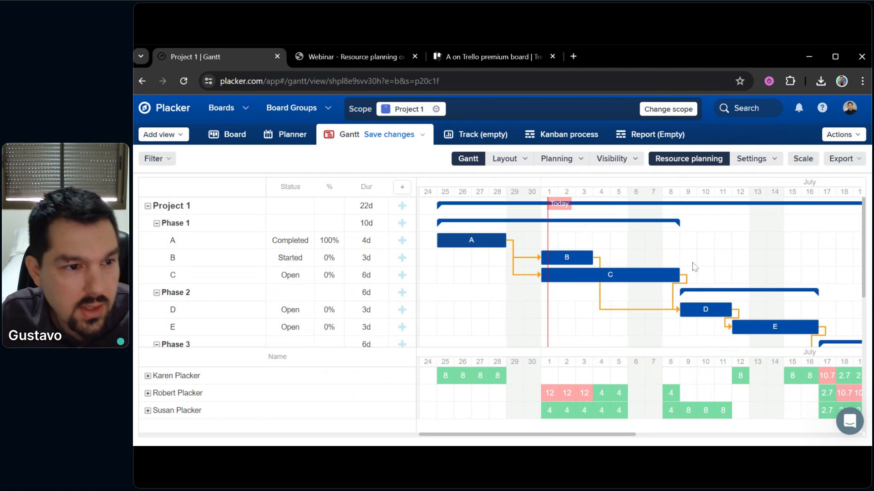
{"action": "left_click", "coordinate": [382, 135]}
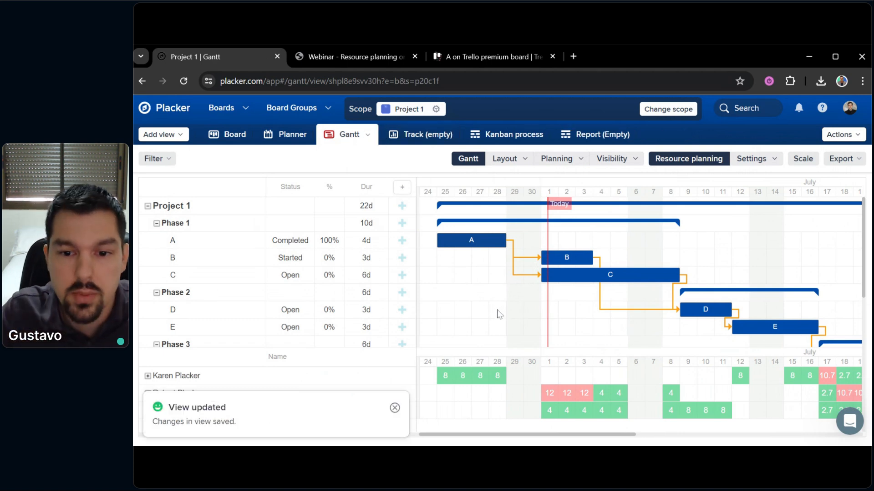
Pan to late-July dates, where members are overbooked at 10.7 hours during F1 and F2
{"action": "mouse_move", "coordinate": [596, 328]}
{"action": "left_mouse_down"}
{"action": "mouse_move", "coordinate": [578, 333]}
{"action": "mouse_move", "coordinate": [590, 336]}
{"action": "left_mouse_up"}
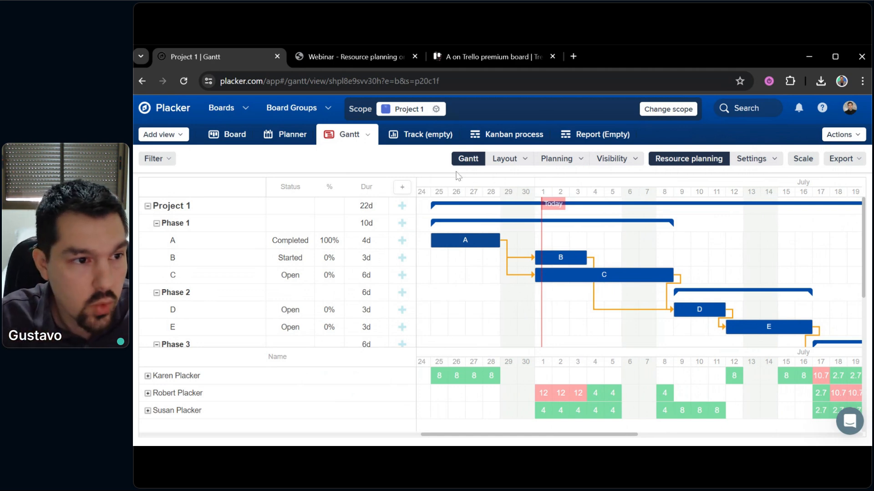
{"action": "left_click_drag", "start_coordinate": [689, 253], "coordinate": [468, 196]}
{"action": "left_click_drag", "start_coordinate": [815, 310], "coordinate": [773, 272]}
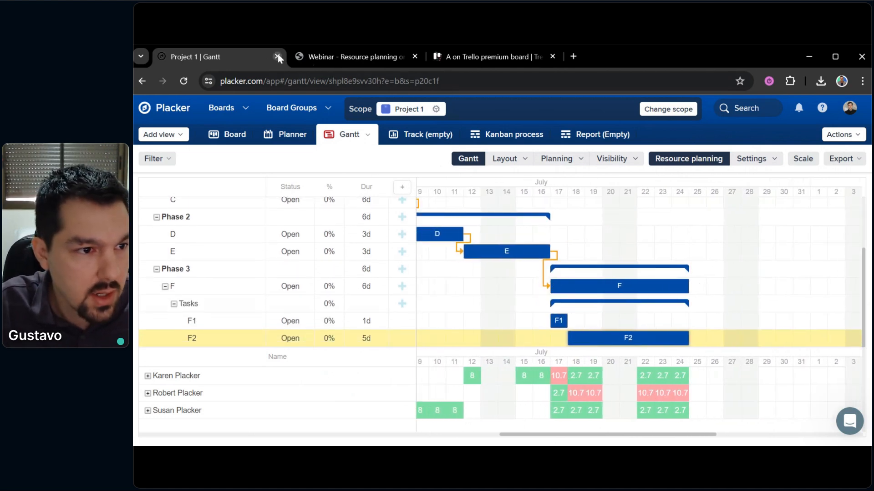
Start a PNG export of the Gantt chart, then cancel it
{"action": "left_click", "coordinate": [294, 86]}
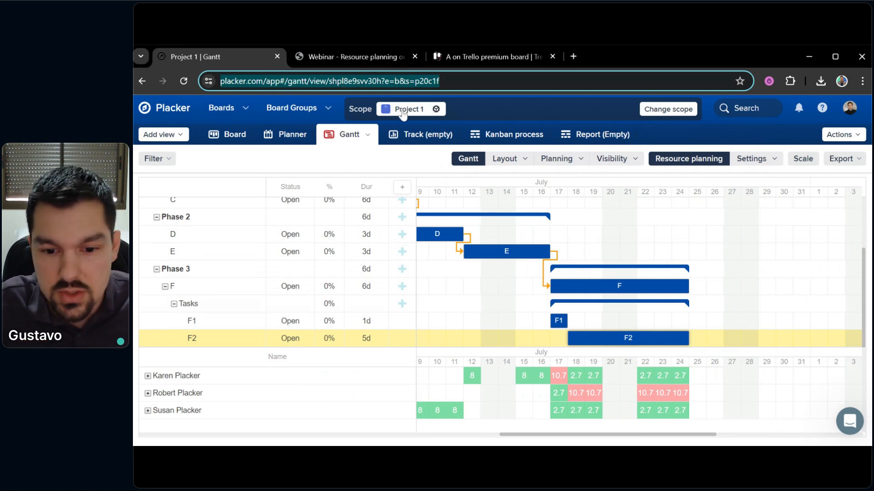
{"action": "left_click", "coordinate": [371, 159]}
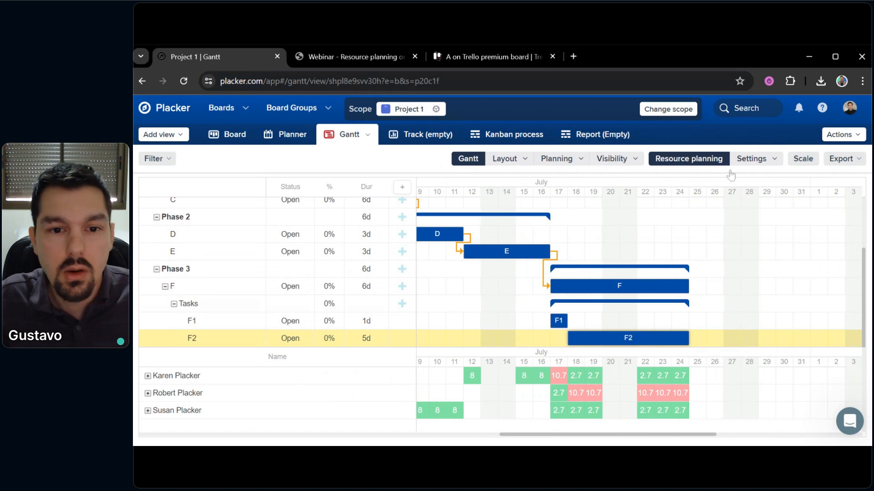
{"action": "left_click", "coordinate": [850, 158]}
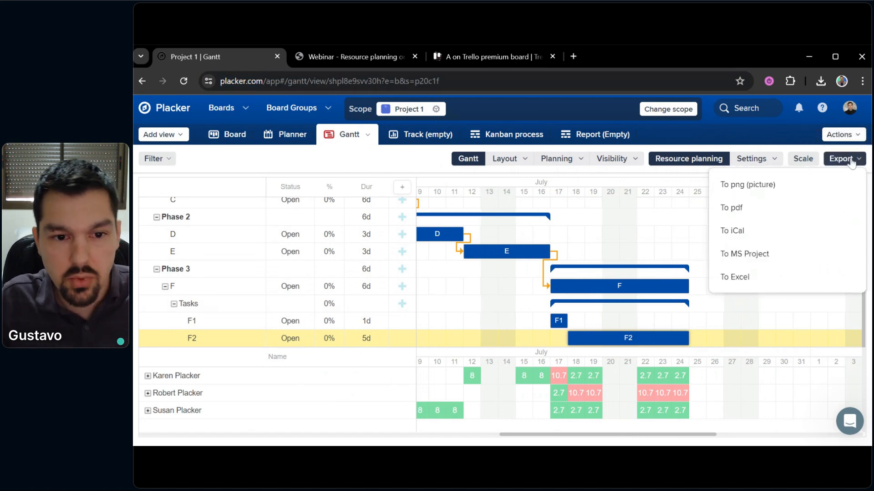
{"action": "left_click", "coordinate": [743, 187]}
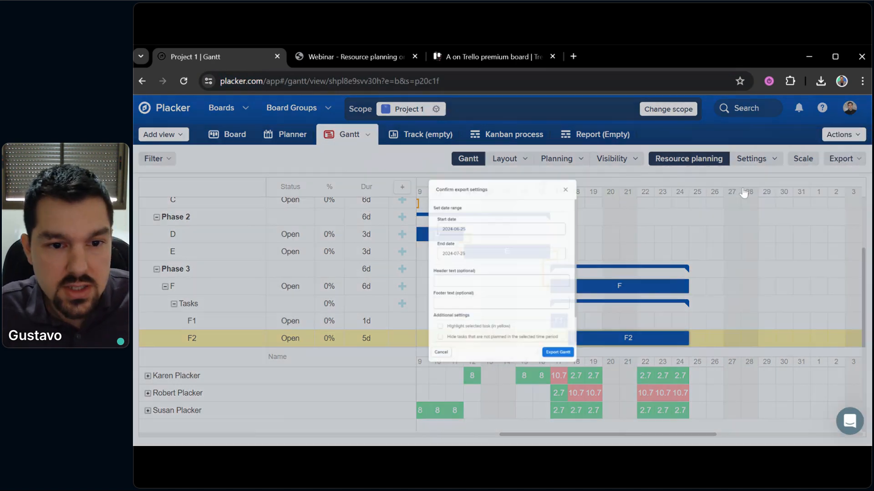
{"action": "left_click", "coordinate": [620, 119]}
Export the Project 1 Gantt chart as a PDF
{"action": "left_click", "coordinate": [848, 159]}
{"action": "left_click", "coordinate": [755, 207]}
{"action": "left_click", "coordinate": [593, 403]}
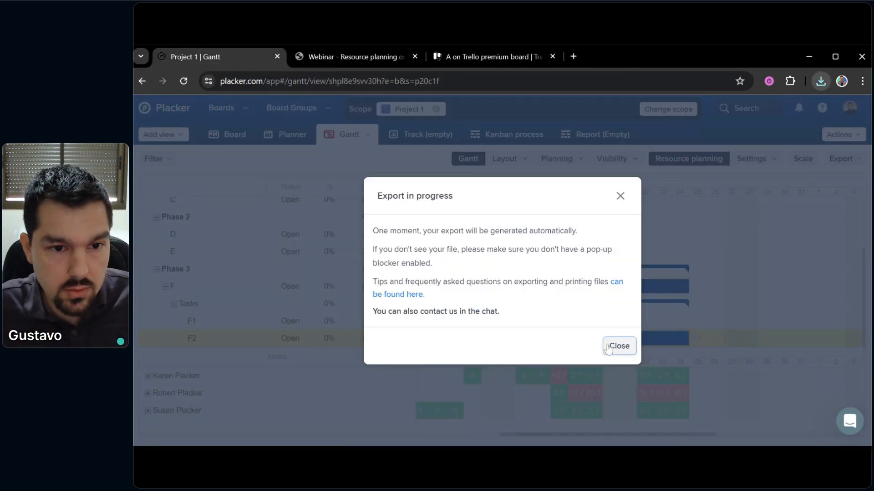
Dismiss the export notice, view the downloaded PDF, then return to the Project 1 Gantt tab
{"action": "left_click", "coordinate": [619, 347]}
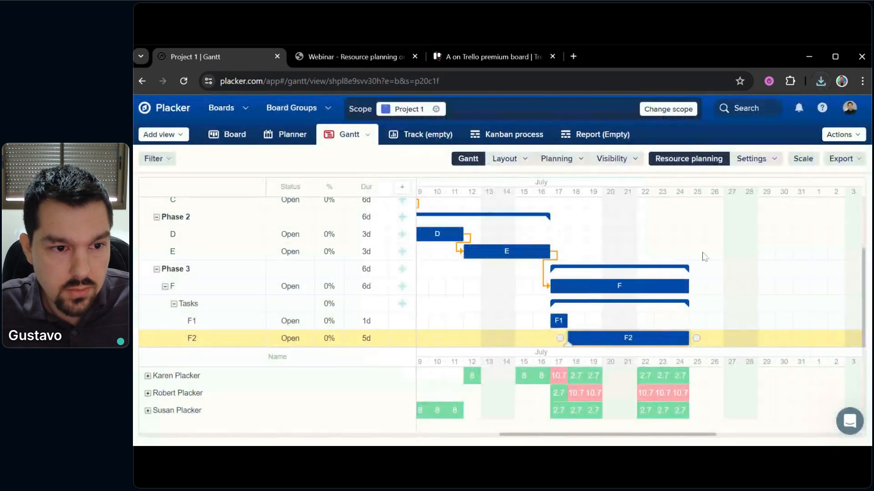
{"action": "left_click", "coordinate": [823, 91]}
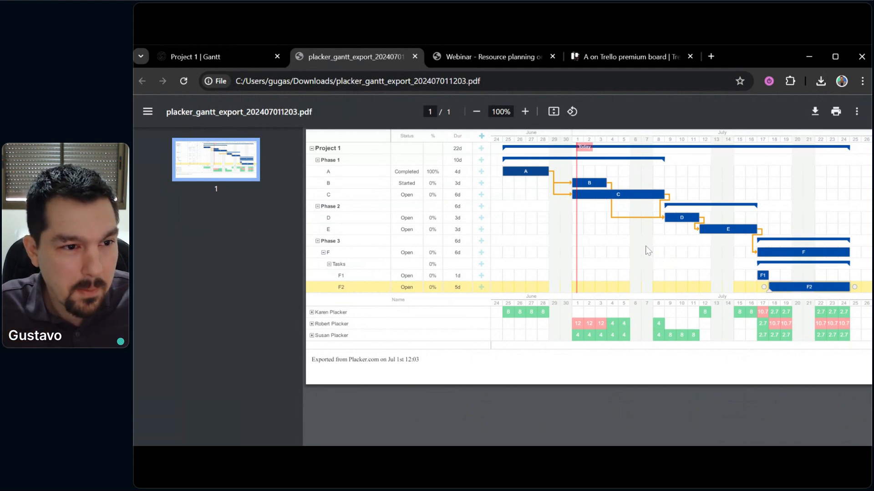
{"action": "left_click", "coordinate": [207, 53]}
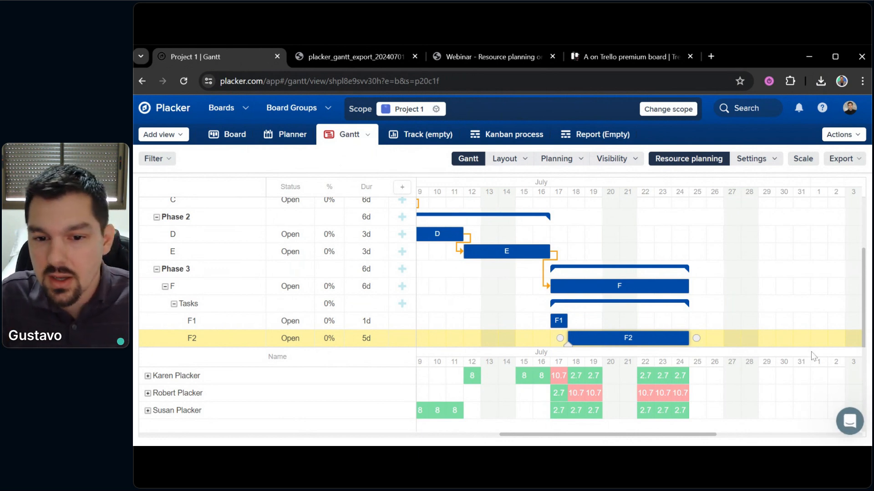
{"action": "scroll", "coordinate": [751, 266], "scroll_direction": "up", "scroll_amount": 5}
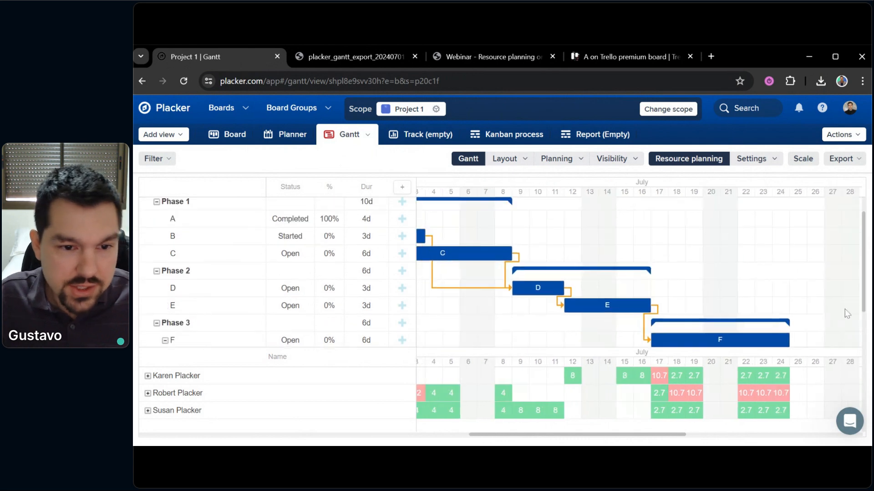
{"action": "scroll", "coordinate": [696, 254], "scroll_direction": "left", "scroll_amount": 5}
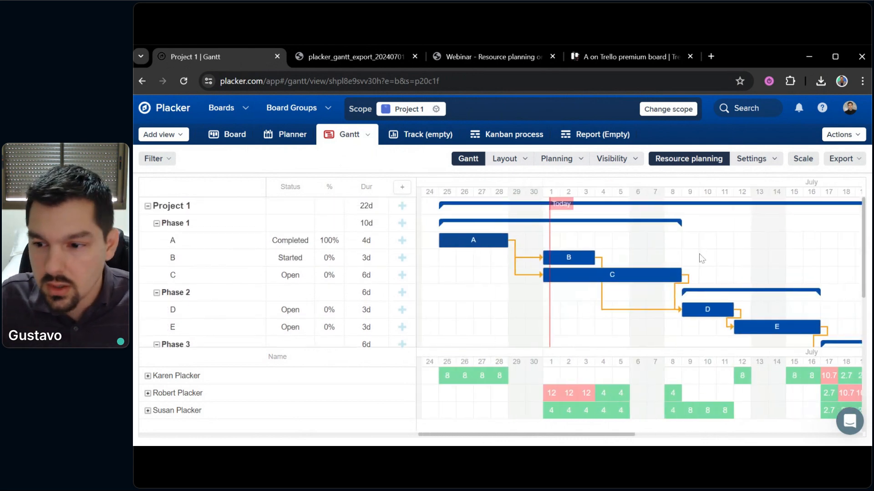
{"action": "left_click", "coordinate": [857, 433]}
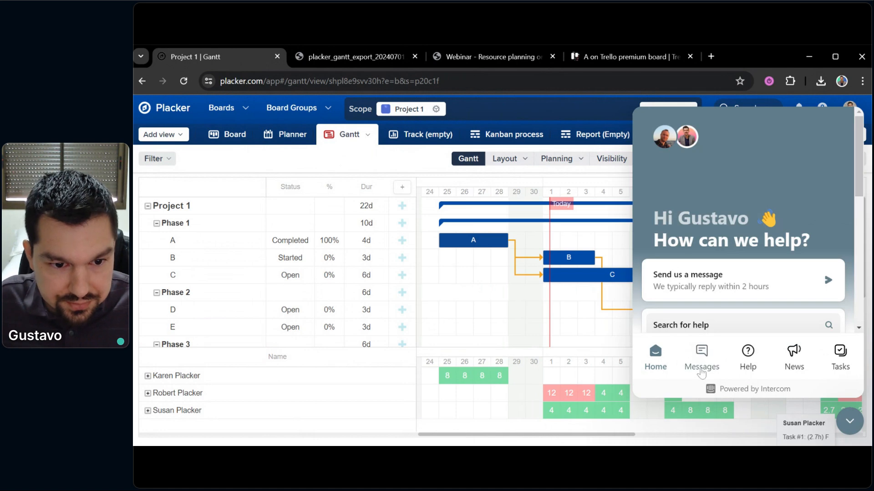
{"action": "left_click", "coordinate": [701, 369]}
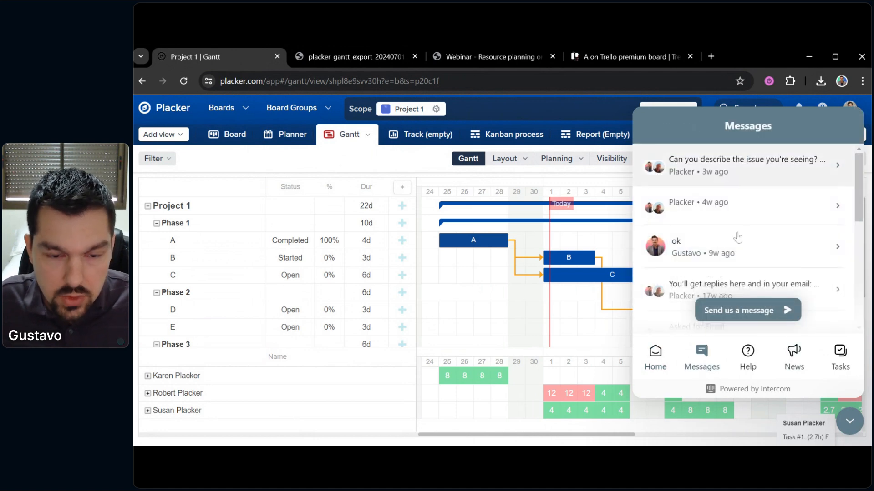
{"action": "left_click", "coordinate": [849, 421]}
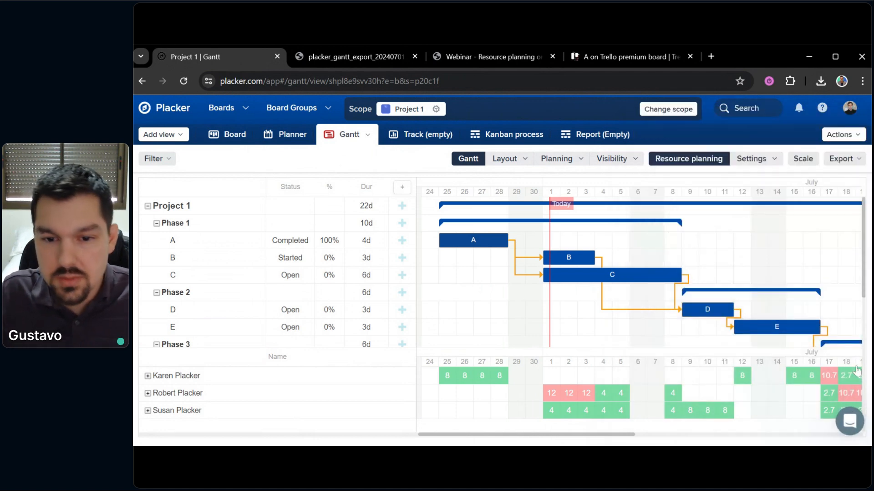
{"action": "left_click_drag", "start_coordinate": [796, 255], "coordinate": [809, 291]}
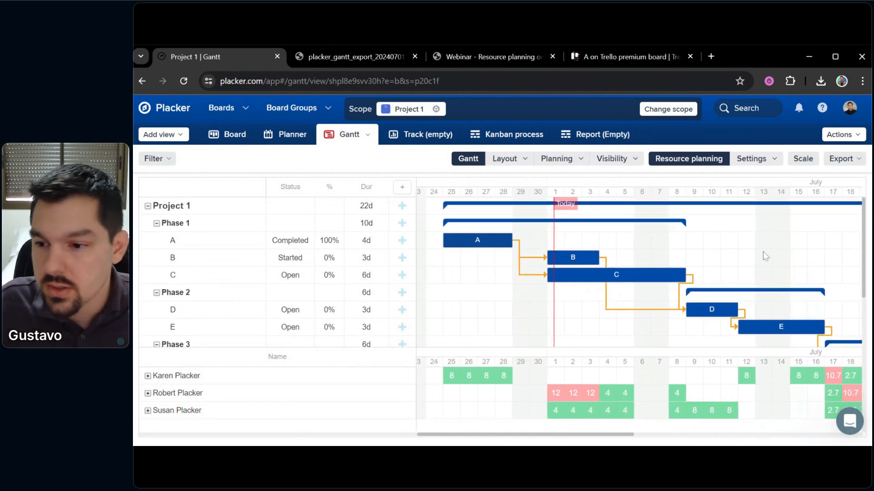
Open help.placker.com in a new tab and search the help articles for 'calendar'
{"action": "left_click", "coordinate": [713, 57]}
{"action": "type", "text": "help.placker.com"}
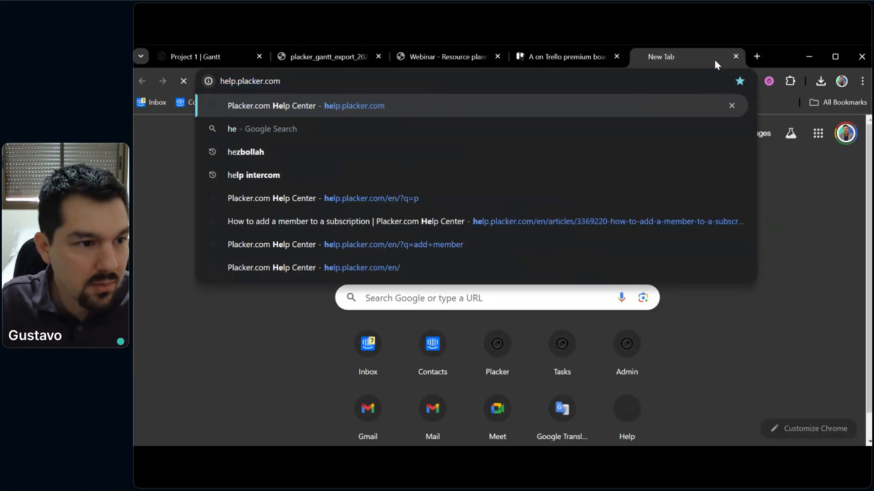
{"action": "key", "text": "Return"}
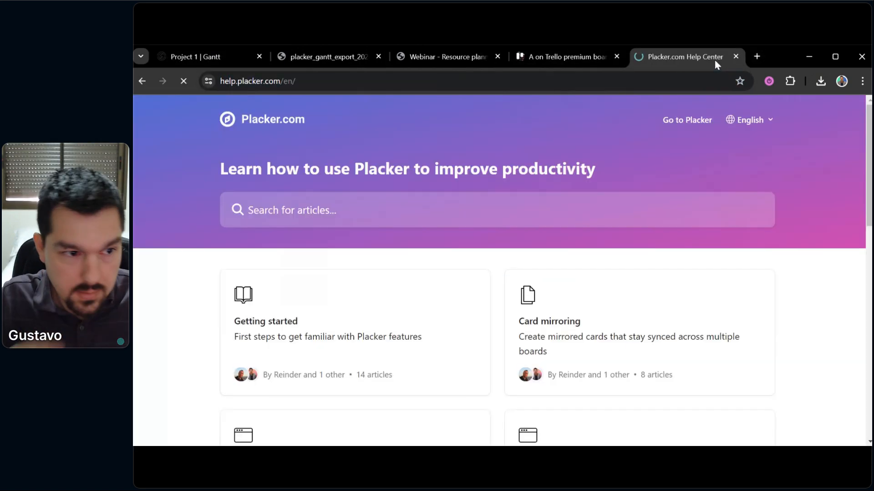
{"action": "left_click", "coordinate": [292, 210]}
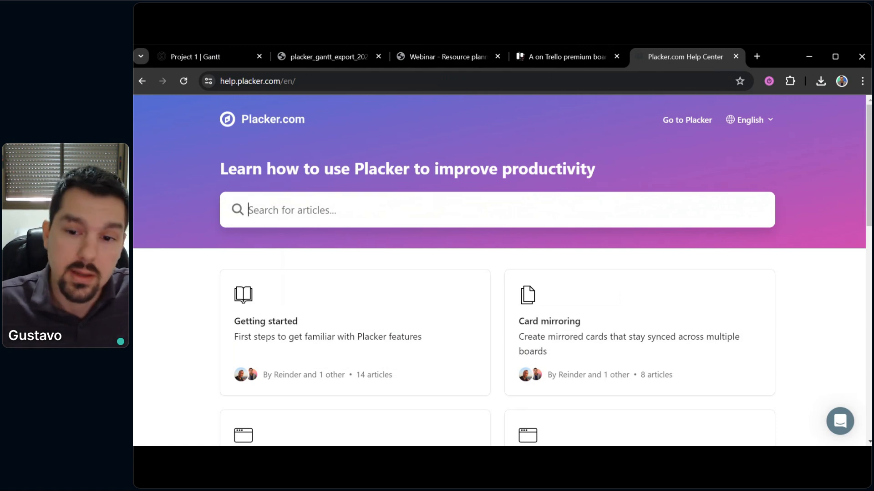
{"action": "type", "text": "calendar"}
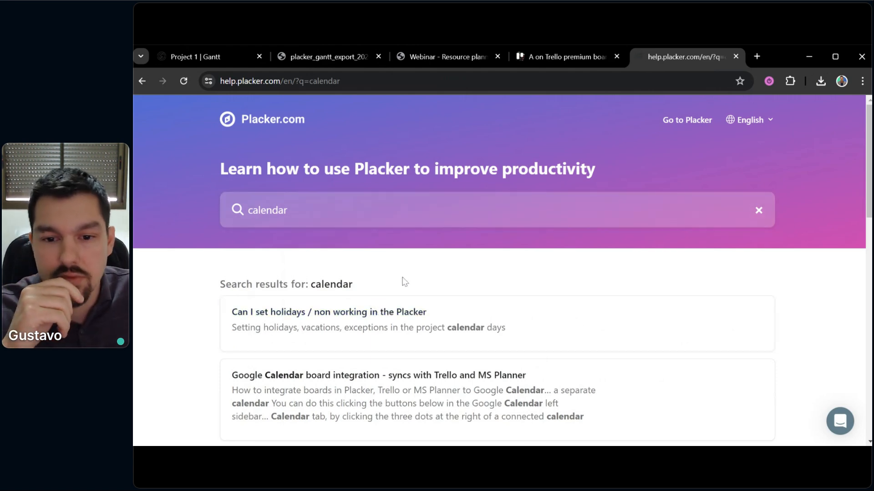
Read a calendar article, clear the help search, and return to the Project 1 Gantt tab
{"action": "scroll", "coordinate": [403, 282], "scroll_direction": "down", "scroll_amount": 1}
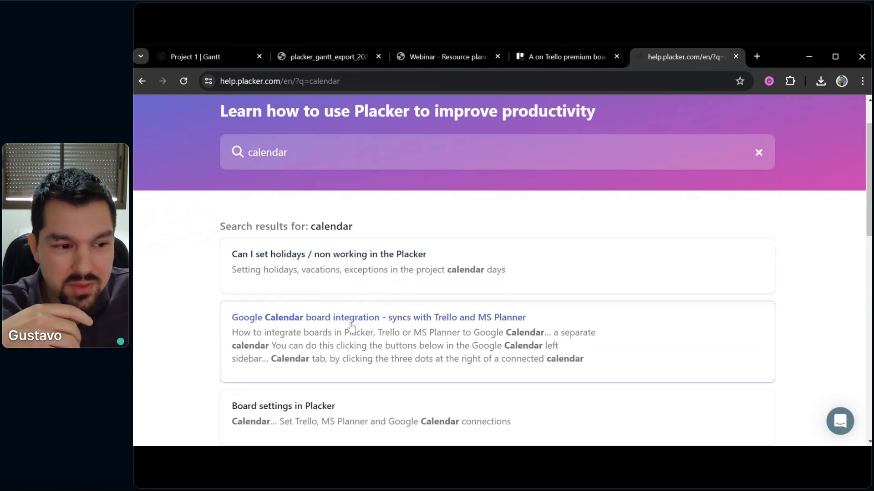
{"action": "scroll", "coordinate": [439, 305], "scroll_direction": "down", "scroll_amount": 1}
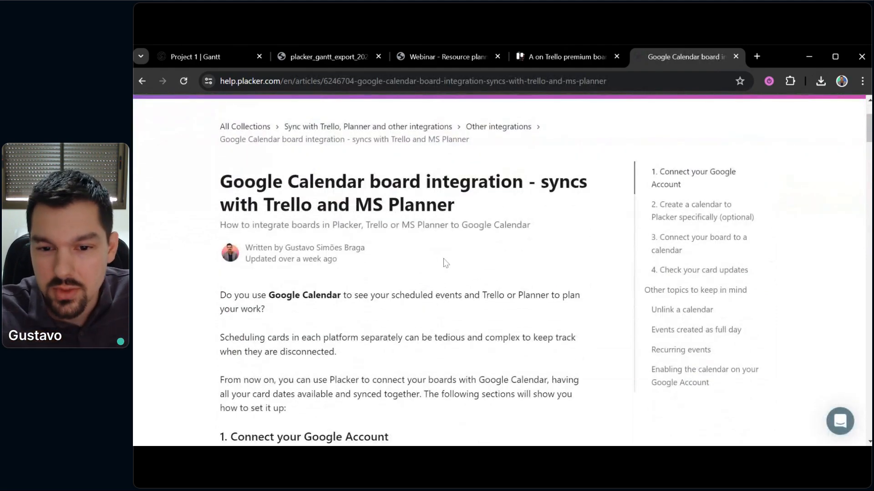
{"action": "scroll", "coordinate": [440, 260], "scroll_direction": "down", "scroll_amount": 9}
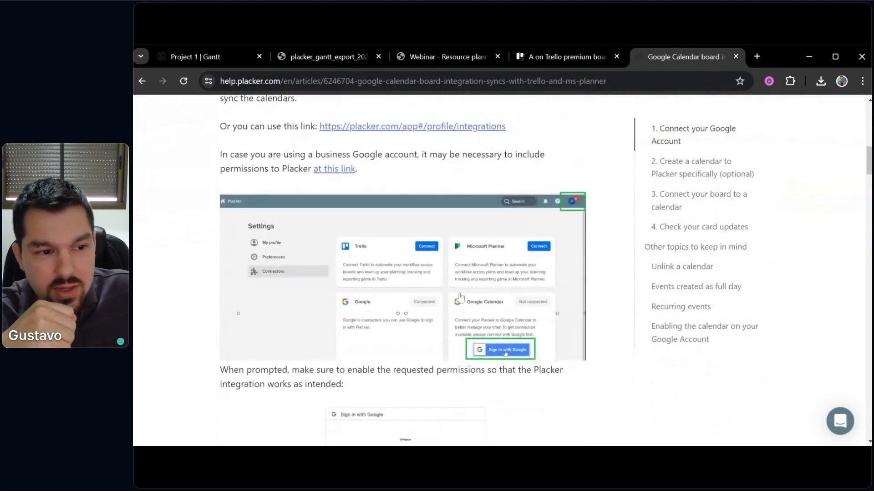
{"action": "scroll", "coordinate": [457, 301], "scroll_direction": "up", "scroll_amount": 10}
{"action": "scroll", "coordinate": [517, 275], "scroll_direction": "up", "scroll_amount": 1}
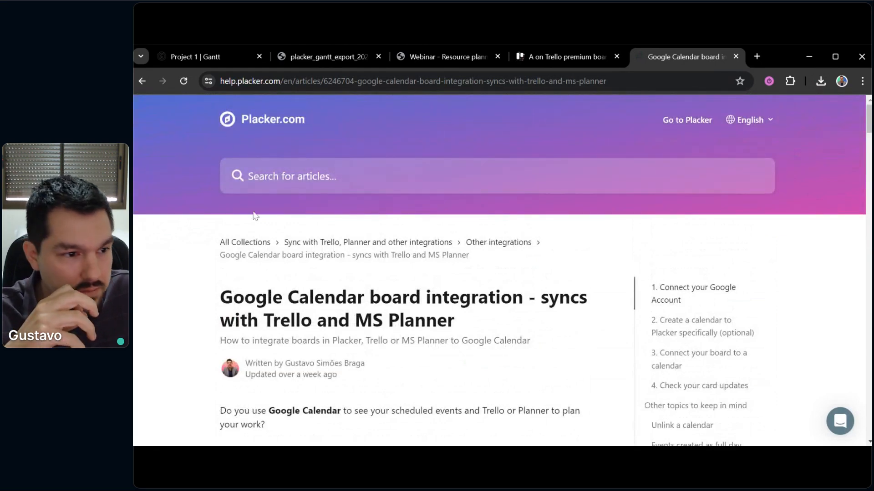
{"action": "left_click", "coordinate": [143, 83]}
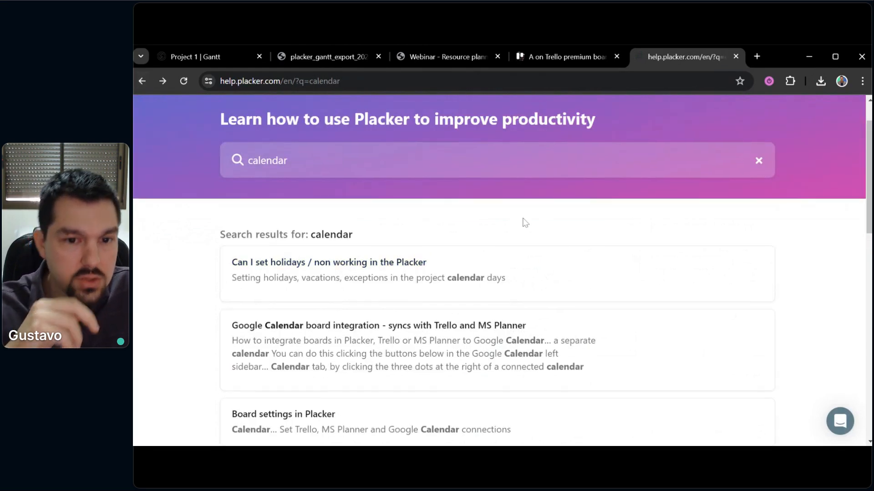
{"action": "scroll", "coordinate": [763, 213], "scroll_direction": "up", "scroll_amount": 1}
{"action": "left_click", "coordinate": [759, 211]}
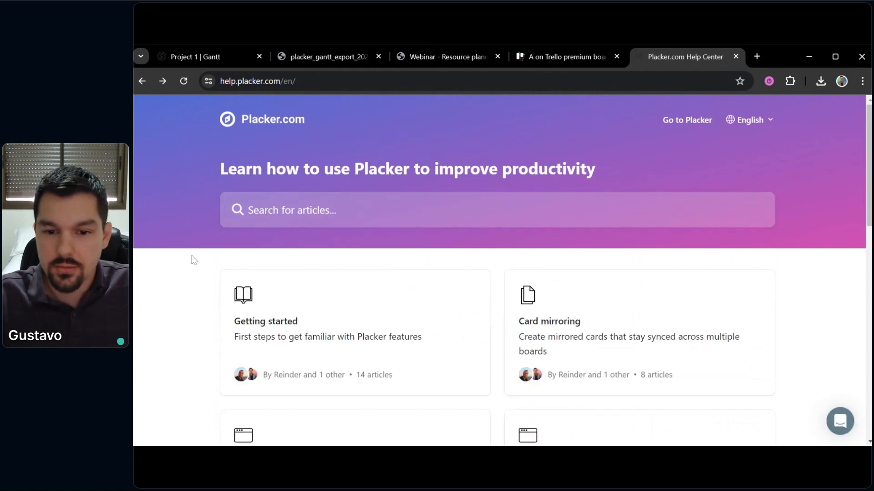
{"action": "left_click", "coordinate": [191, 57]}
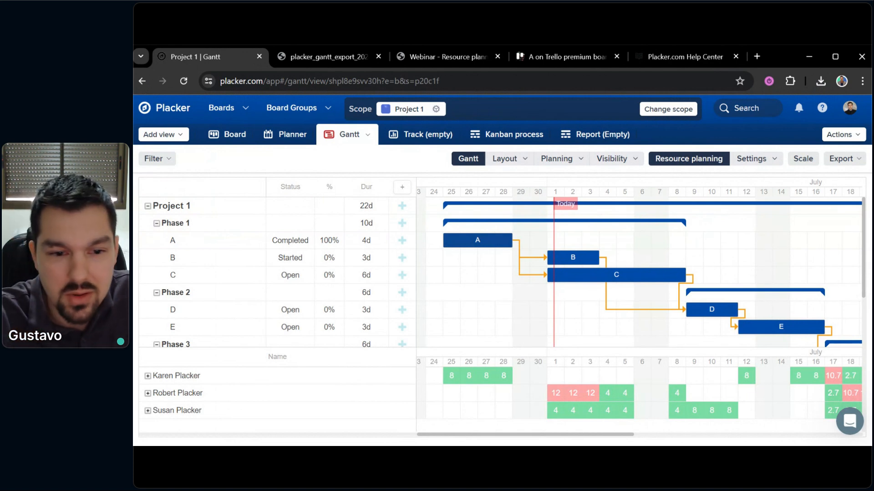
Shift the timeline slightly later and open card B, which is Started and dated Jul 01–03 2024
{"action": "left_click_drag", "start_coordinate": [475, 314], "coordinate": [479, 317]}
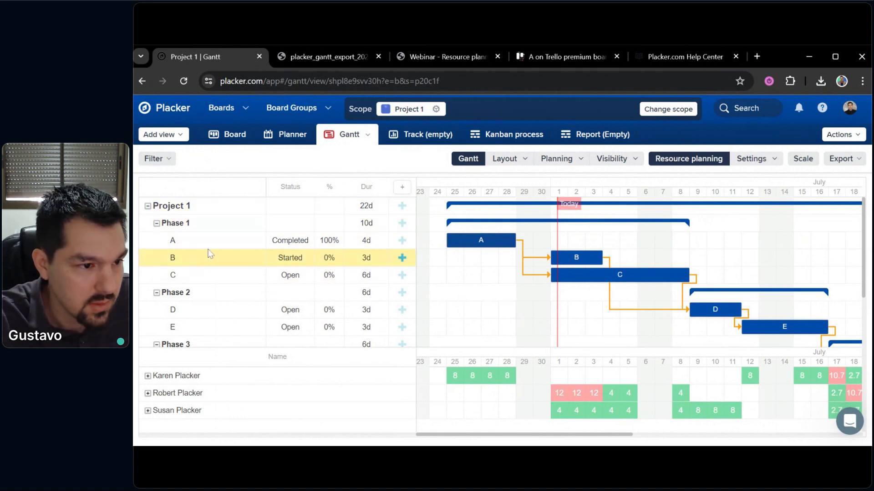
{"action": "left_click_drag", "start_coordinate": [504, 304], "coordinate": [524, 306]}
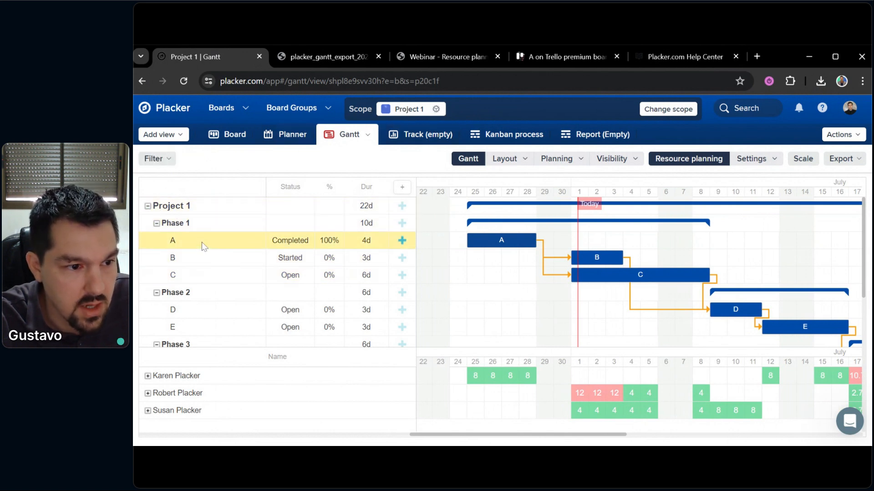
{"action": "left_click", "coordinate": [209, 266]}
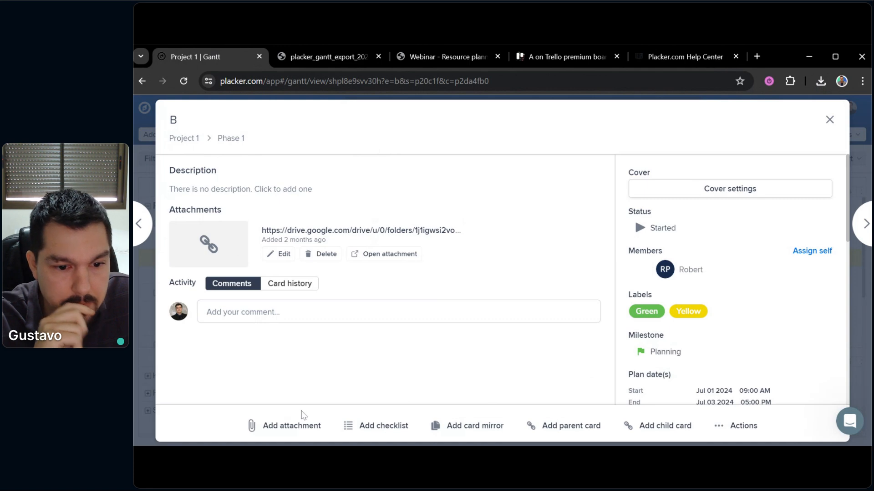
Mirror card B onto the Project 2 board
{"action": "left_click", "coordinate": [724, 429]}
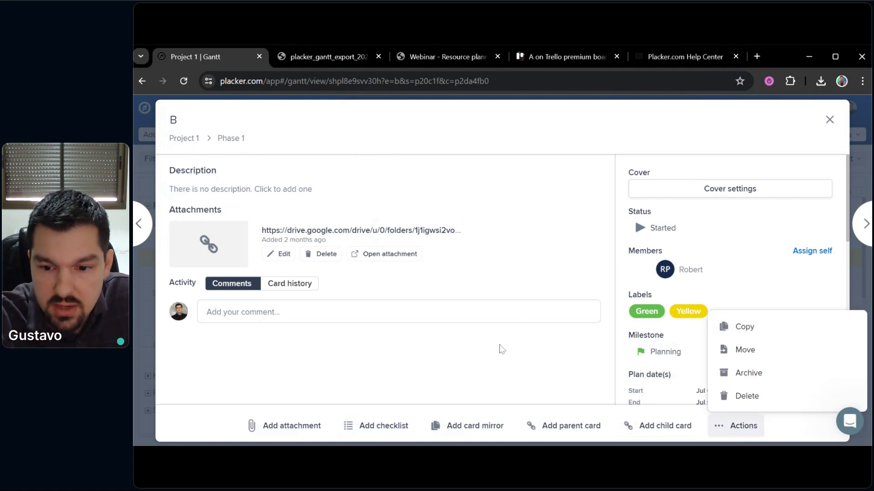
{"action": "left_click", "coordinate": [488, 348]}
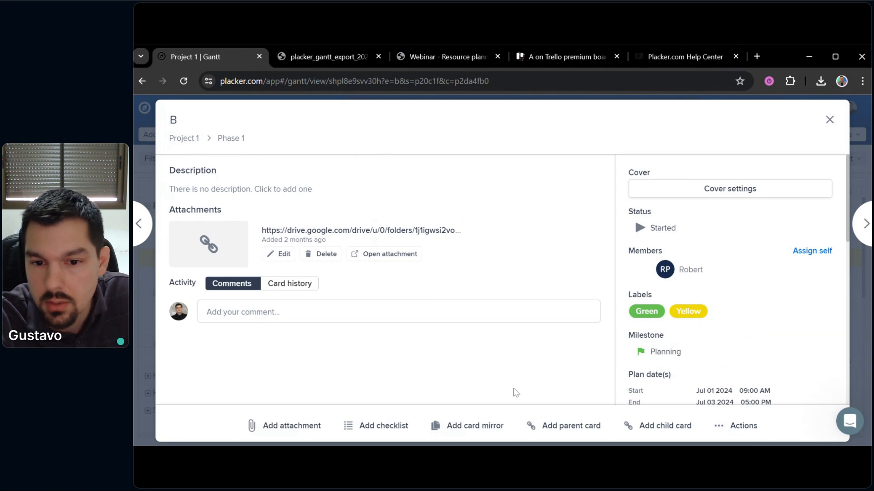
{"action": "left_click", "coordinate": [450, 429]}
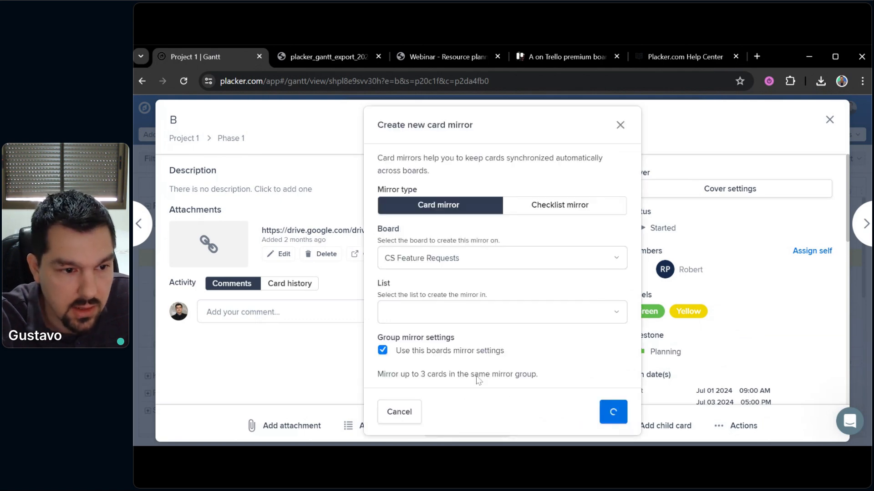
{"action": "left_click", "coordinate": [460, 270]}
{"action": "type", "text": "CS Feature"}
{"action": "key", "text": "ctrl+a"}
{"action": "key", "text": "BackSpace"}
{"action": "type", "text": "projec"}
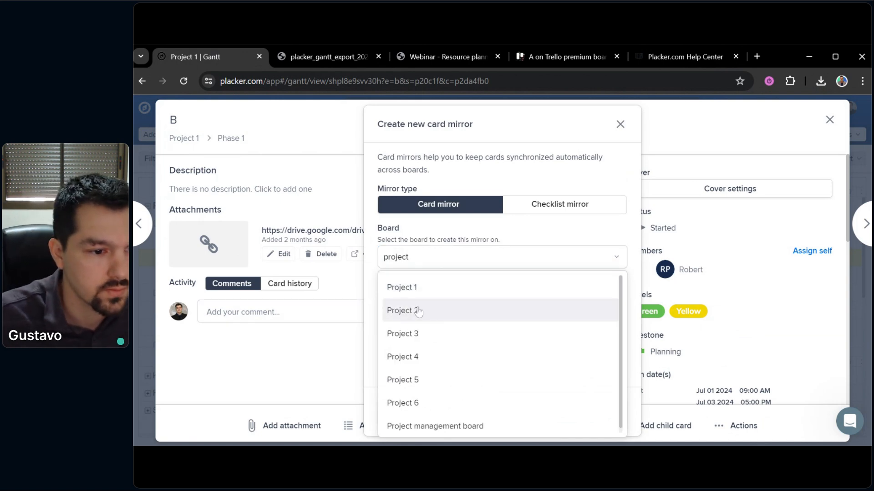
{"action": "left_click", "coordinate": [403, 310]}
{"action": "left_click", "coordinate": [595, 415]}
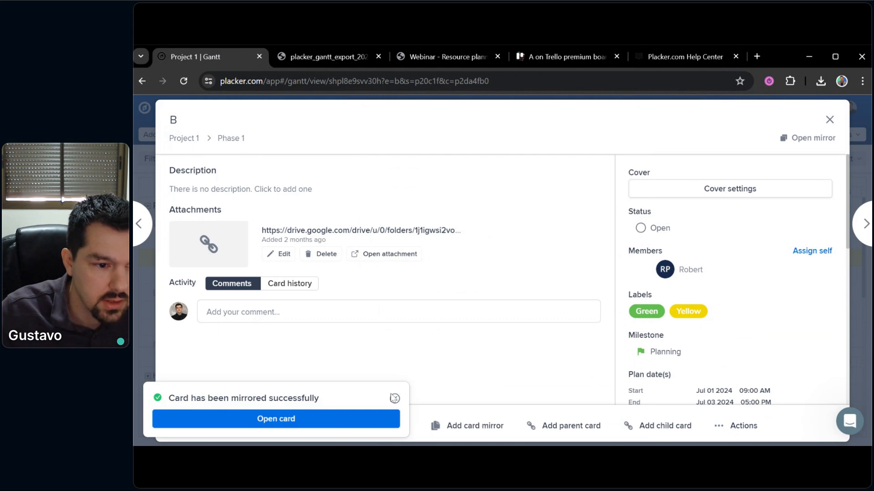
Dismiss the mirrored notification and close card B to return to the Gantt view
{"action": "left_click", "coordinate": [394, 398]}
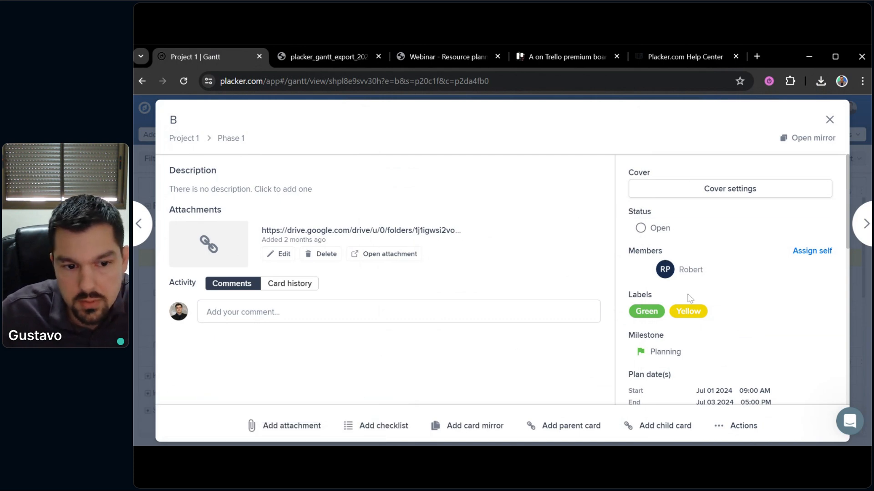
{"action": "scroll", "coordinate": [689, 298], "scroll_direction": "down", "scroll_amount": 3}
{"action": "scroll", "coordinate": [702, 306], "scroll_direction": "up", "scroll_amount": 3}
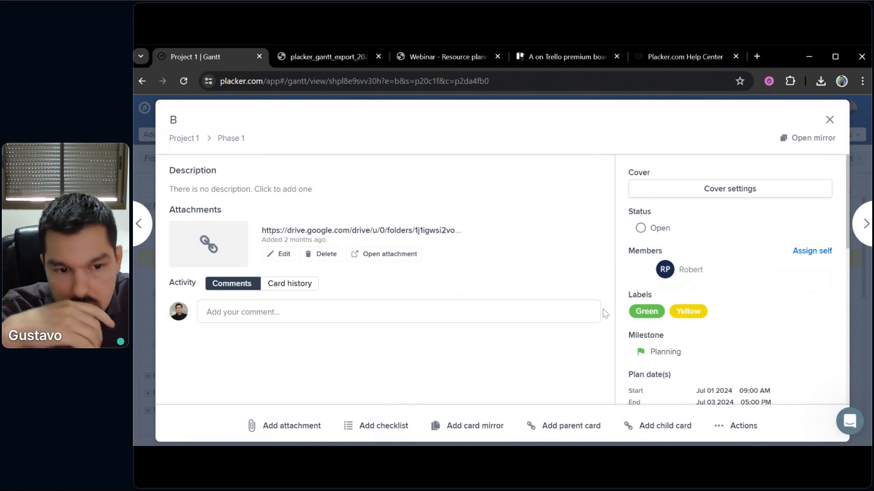
{"action": "left_click", "coordinate": [154, 337]}
{"action": "scroll", "coordinate": [496, 330], "scroll_direction": "left", "scroll_amount": 5}
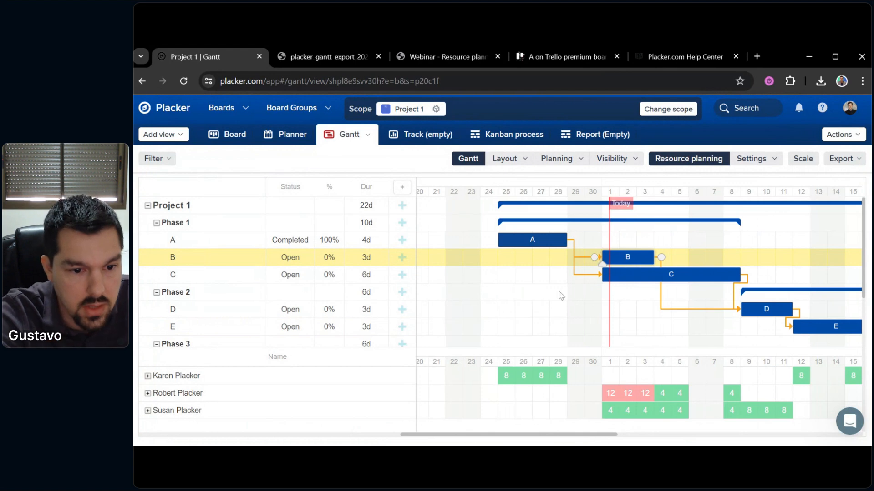
Go to the Placker overview and open Project 2's Gantt chart
{"action": "left_click", "coordinate": [168, 111]}
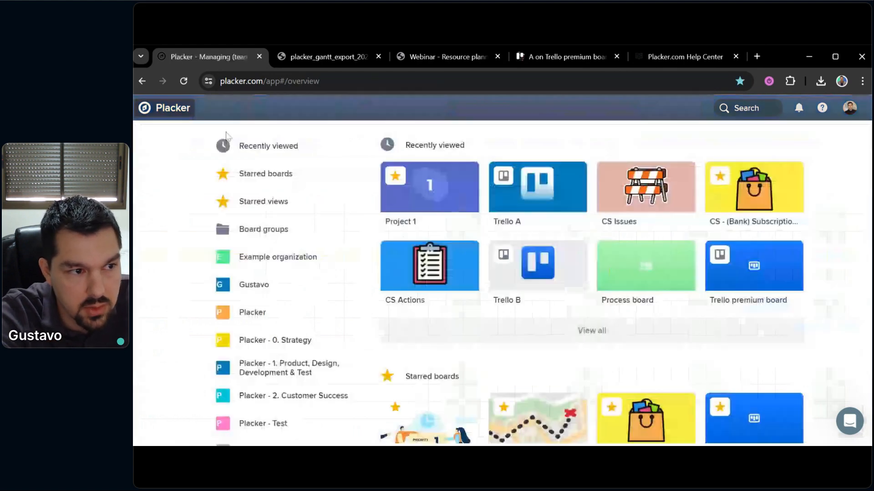
{"action": "scroll", "coordinate": [665, 318], "scroll_direction": "down", "scroll_amount": 10}
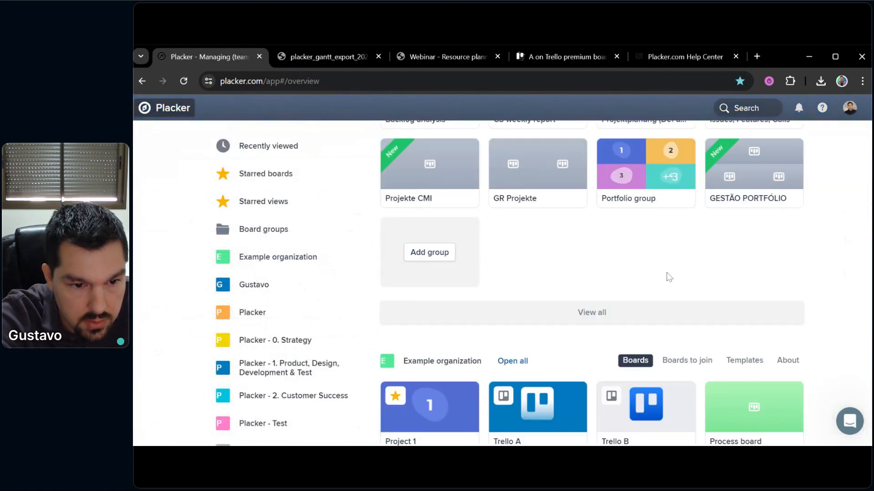
{"action": "scroll", "coordinate": [669, 278], "scroll_direction": "down", "scroll_amount": 4}
{"action": "left_click", "coordinate": [523, 326]}
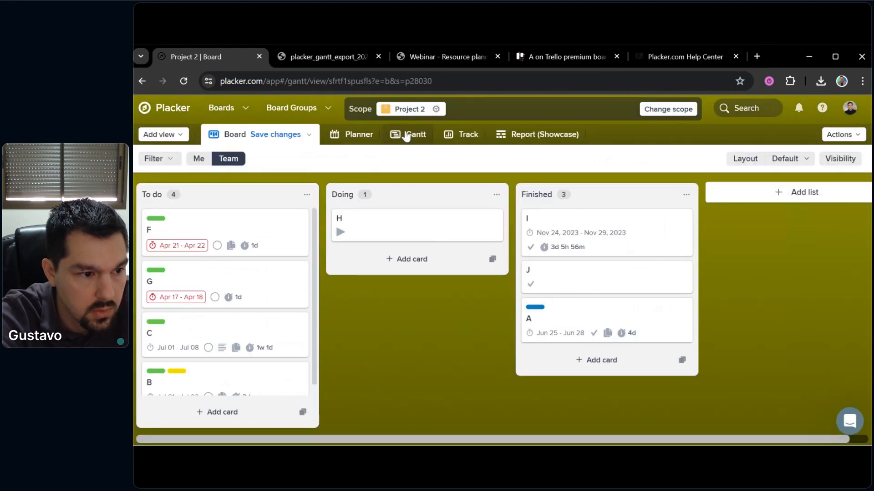
{"action": "left_click", "coordinate": [406, 135]}
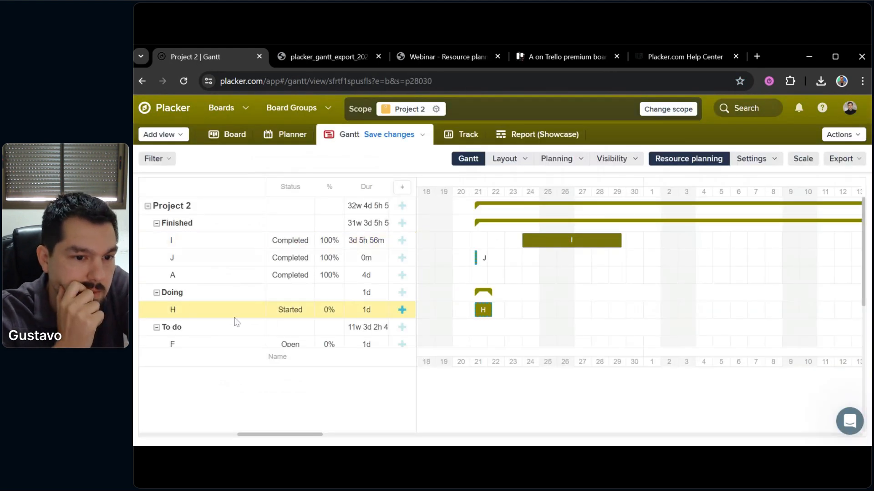
Pan to earlier November dates and select mirrored task B under To do to jump to its dates
{"action": "left_click_drag", "start_coordinate": [577, 315], "coordinate": [630, 311]}
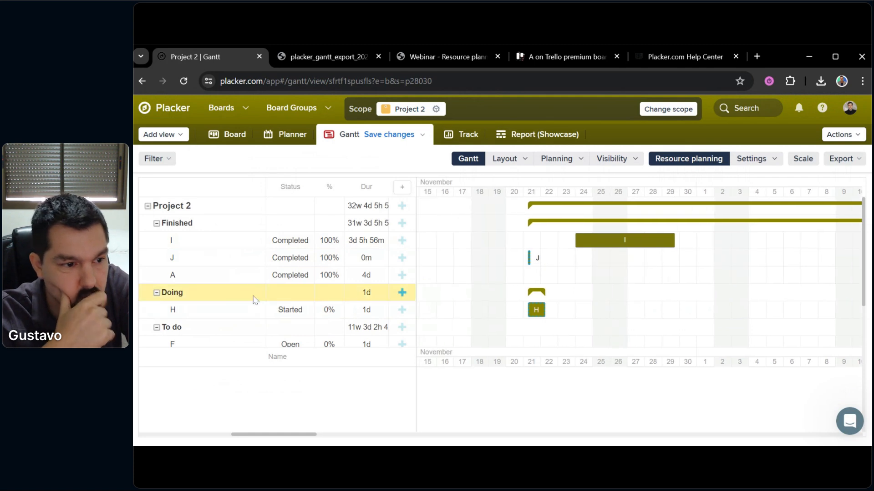
{"action": "scroll", "coordinate": [269, 301], "scroll_direction": "down", "scroll_amount": 2}
{"action": "scroll", "coordinate": [282, 304], "scroll_direction": "up", "scroll_amount": 2}
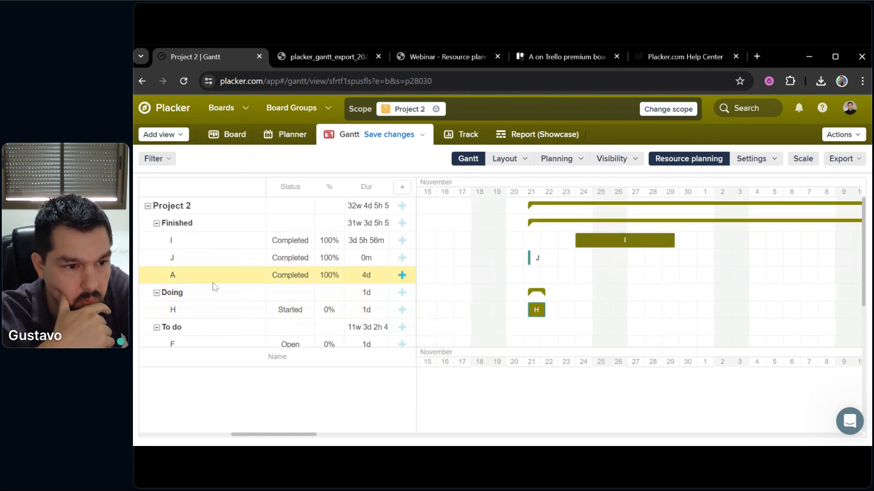
{"action": "scroll", "coordinate": [203, 277], "scroll_direction": "down", "scroll_amount": 2}
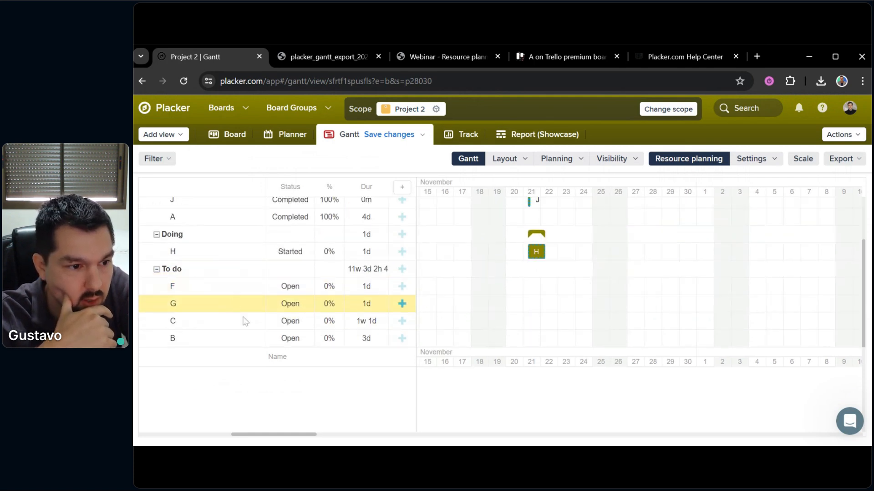
{"action": "left_click", "coordinate": [209, 336]}
{"action": "left_click", "coordinate": [613, 279]}
{"action": "left_click_drag", "start_coordinate": [523, 295], "coordinate": [554, 288]}
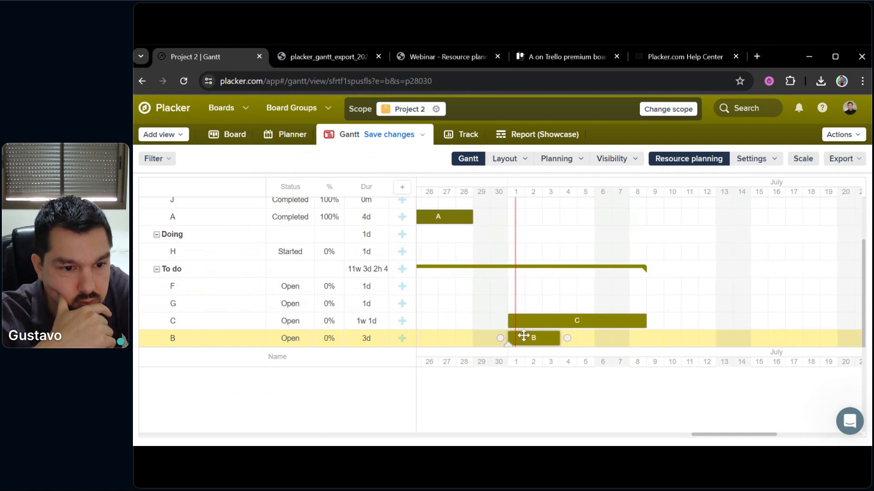
{"action": "left_click", "coordinate": [523, 337]}
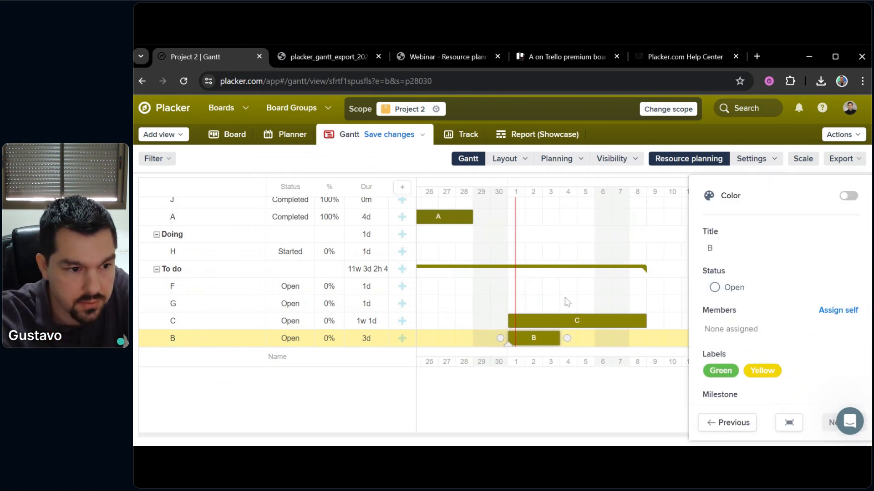
{"action": "scroll", "coordinate": [751, 284], "scroll_direction": "down", "scroll_amount": 4}
{"action": "scroll", "coordinate": [750, 283], "scroll_direction": "up", "scroll_amount": 2}
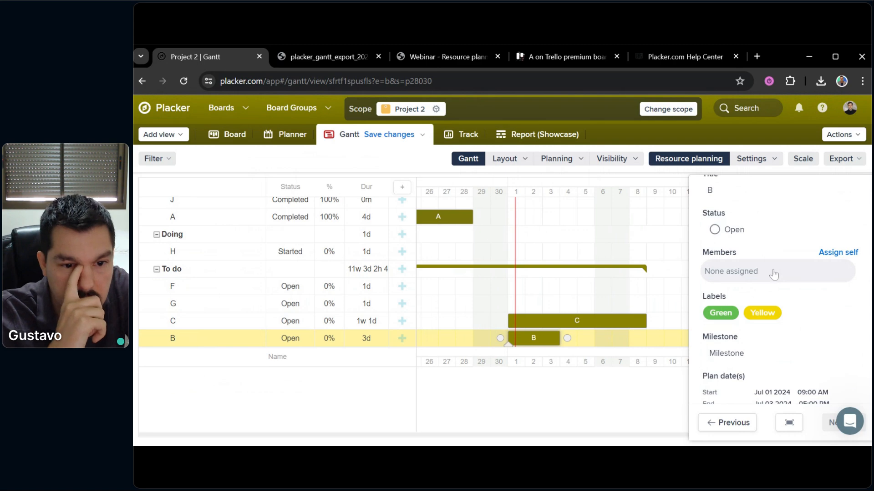
{"action": "scroll", "coordinate": [773, 275], "scroll_direction": "down", "scroll_amount": 1}
{"action": "scroll", "coordinate": [759, 293], "scroll_direction": "down", "scroll_amount": 2}
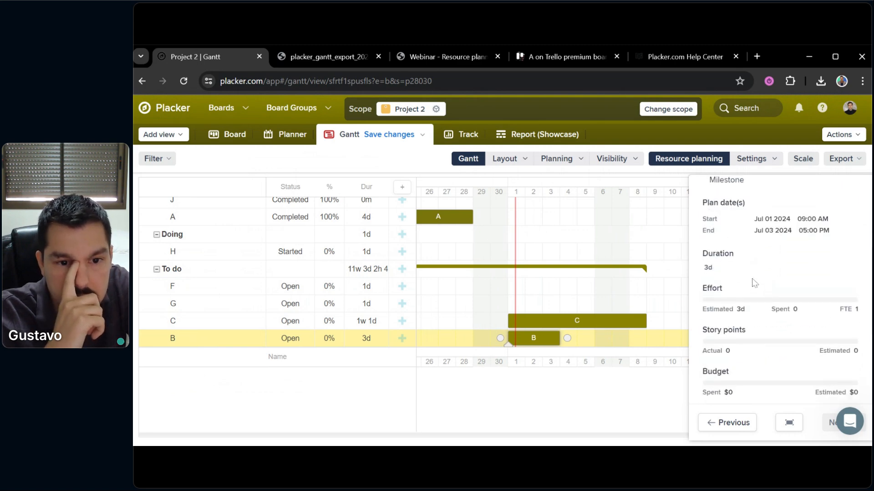
{"action": "scroll", "coordinate": [757, 282], "scroll_direction": "up", "scroll_amount": 1}
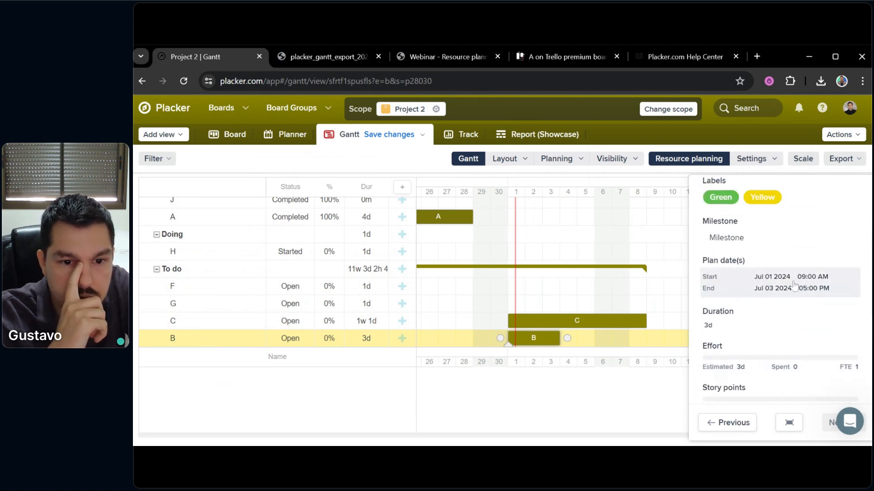
{"action": "scroll", "coordinate": [757, 302], "scroll_direction": "up", "scroll_amount": 3}
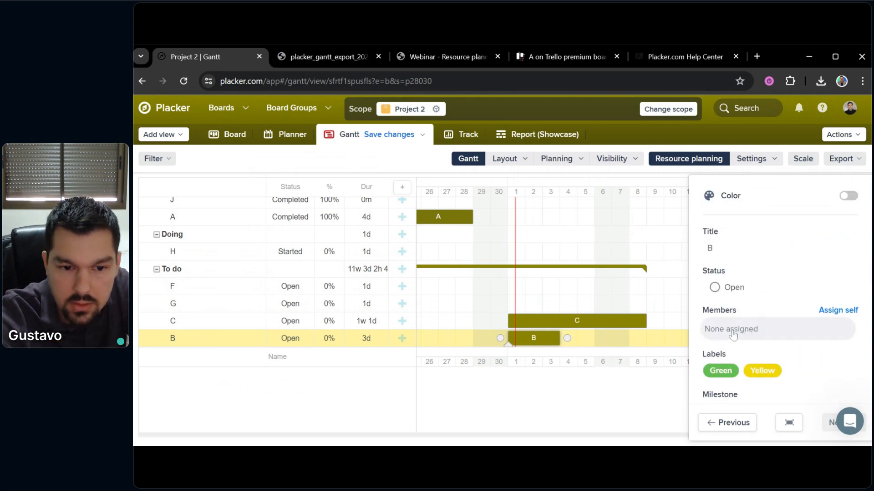
{"action": "left_click", "coordinate": [473, 295]}
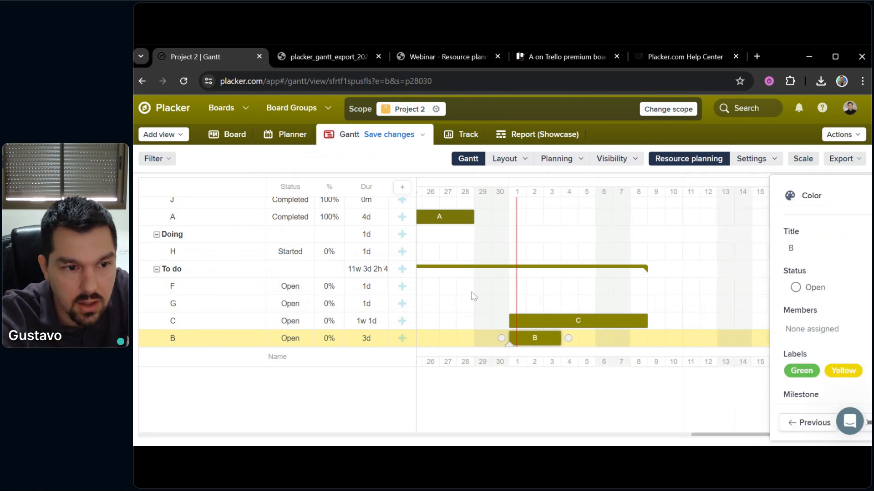
{"action": "left_click", "coordinate": [436, 109]}
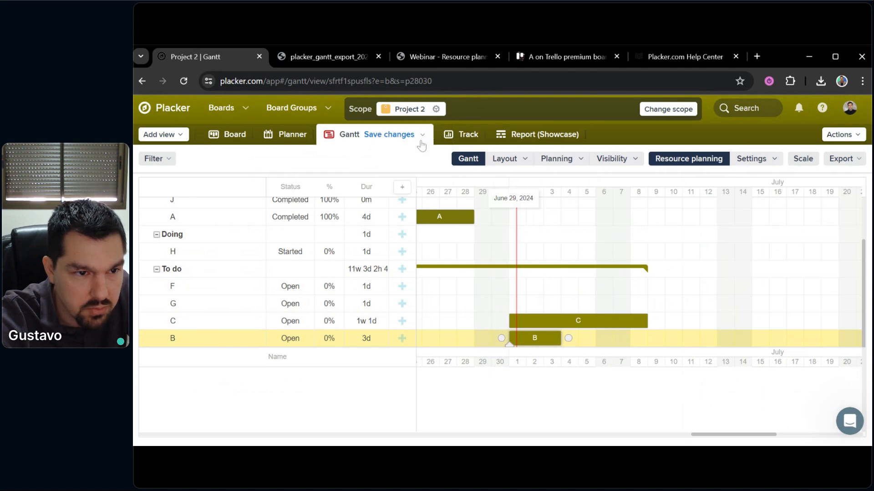
{"action": "left_click", "coordinate": [421, 143]}
{"action": "left_click", "coordinate": [312, 266]}
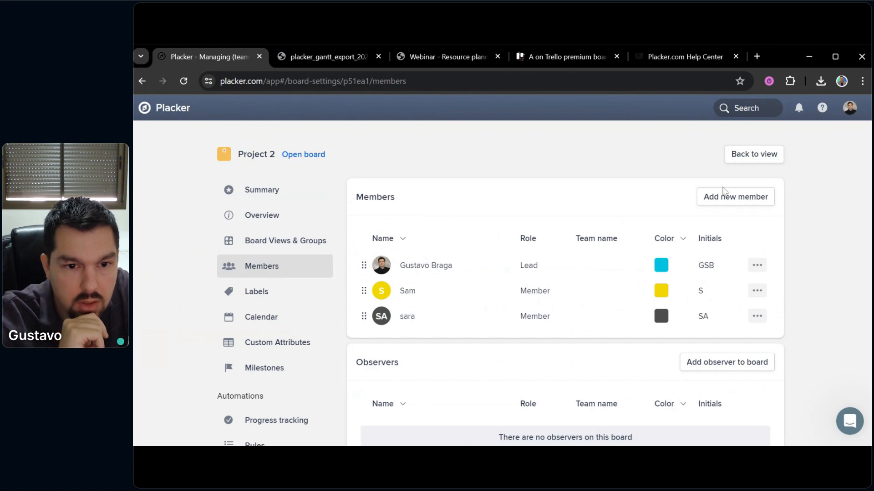
{"action": "left_click", "coordinate": [709, 197]}
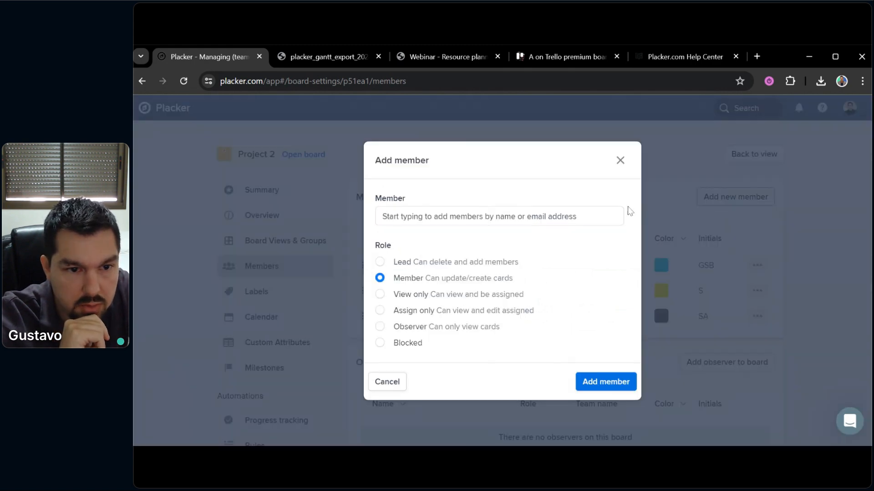
{"action": "left_click", "coordinate": [509, 223]}
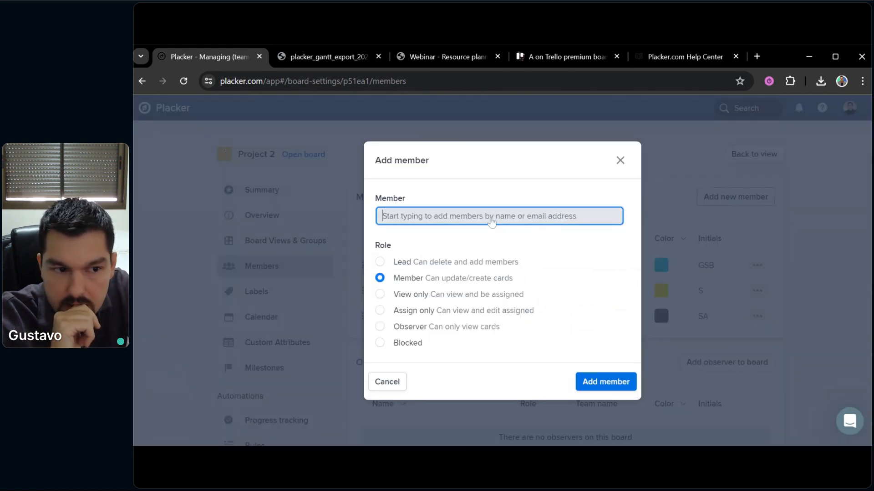
{"action": "left_click", "coordinate": [620, 160]}
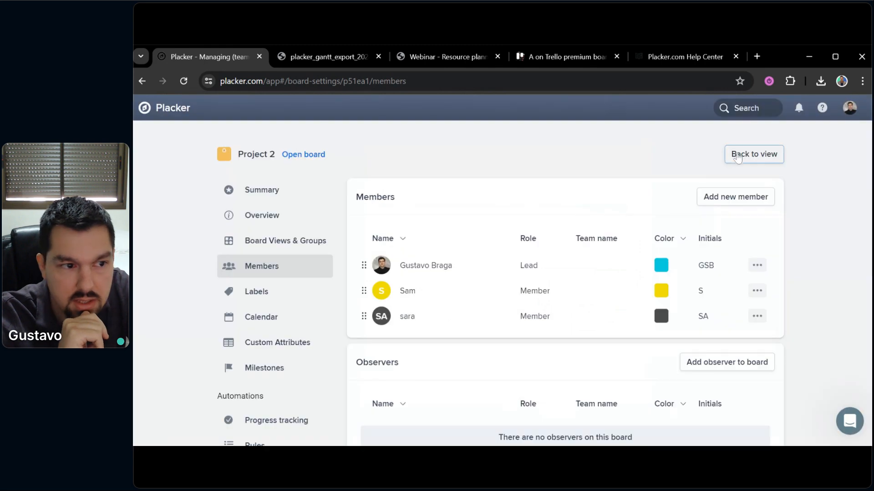
{"action": "left_click", "coordinate": [735, 156]}
{"action": "scroll", "coordinate": [296, 291], "scroll_direction": "down", "scroll_amount": 2}
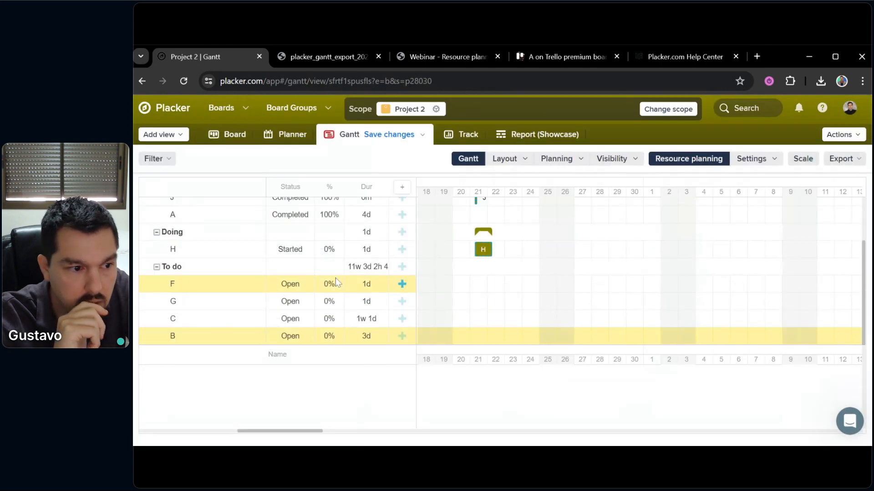
{"action": "left_click", "coordinate": [212, 337]}
{"action": "left_click", "coordinate": [598, 306]}
{"action": "left_click_drag", "start_coordinate": [600, 296], "coordinate": [503, 295]}
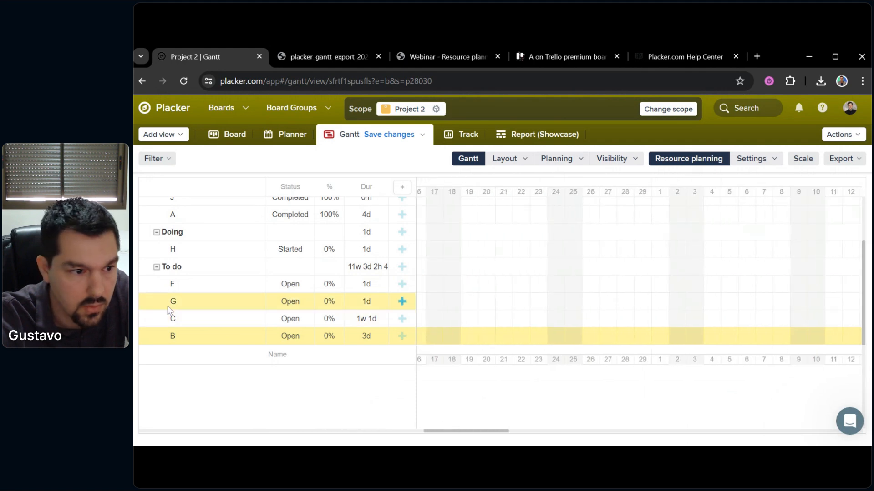
{"action": "left_click", "coordinate": [193, 339]}
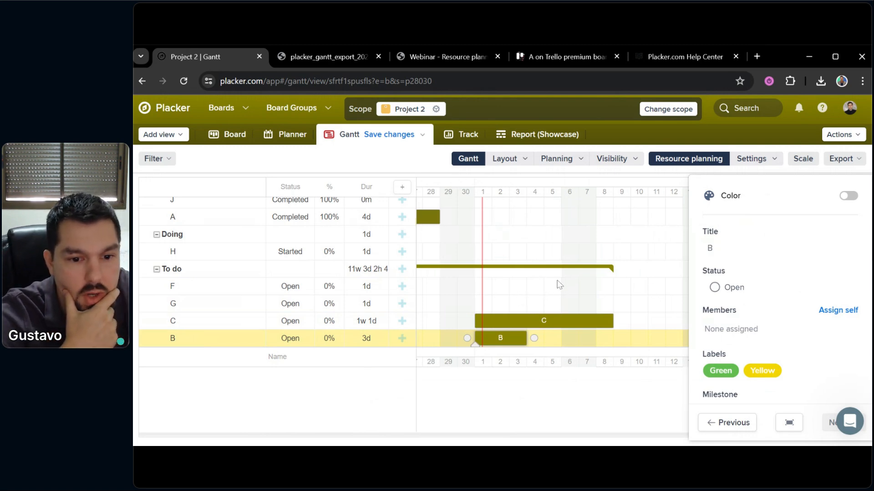
{"action": "left_click_drag", "start_coordinate": [487, 290], "coordinate": [506, 263]}
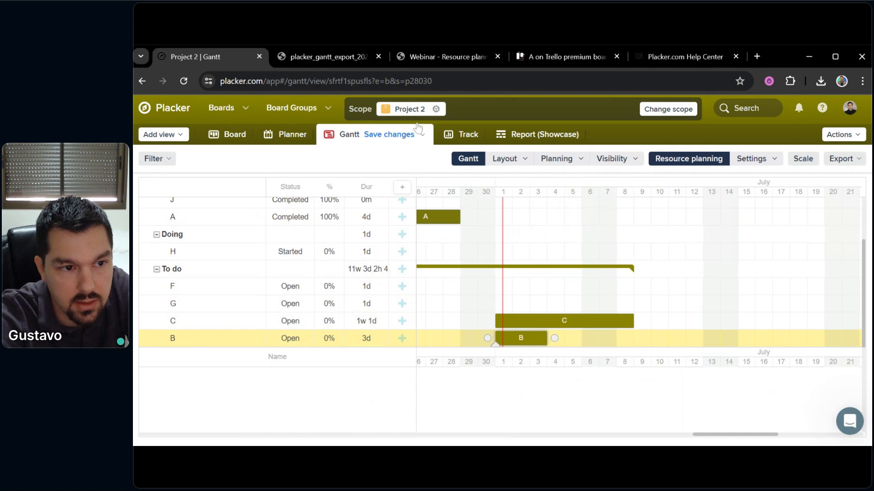
Add Project 1 to the Gantt scope via a 'proj' search and view the combined chart
{"action": "left_click", "coordinate": [471, 117]}
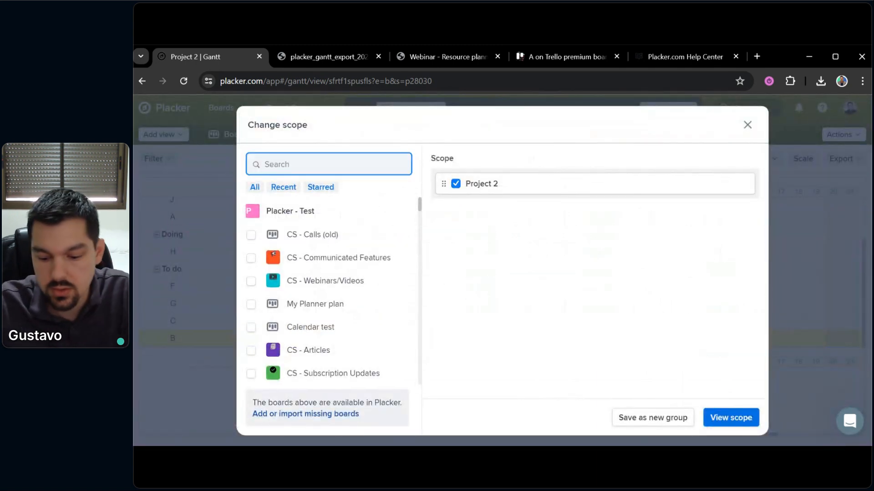
{"action": "type", "text": "proje"}
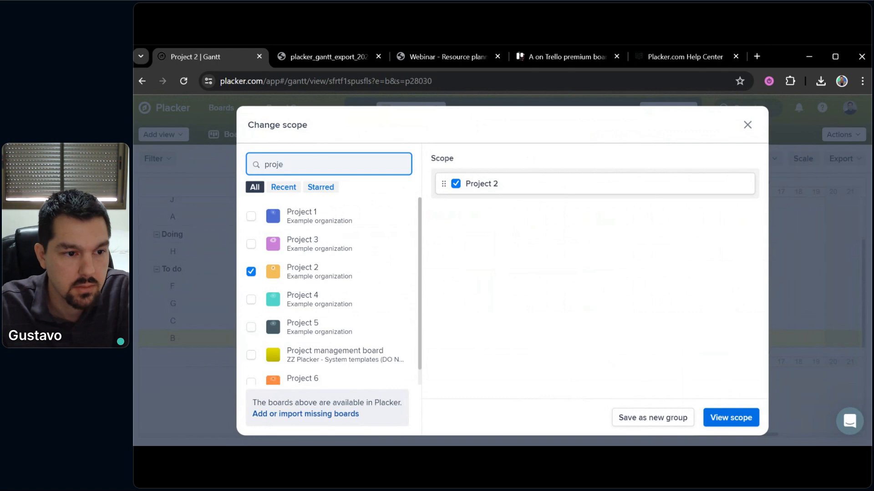
{"action": "left_click", "coordinate": [250, 217]}
{"action": "left_click", "coordinate": [737, 418]}
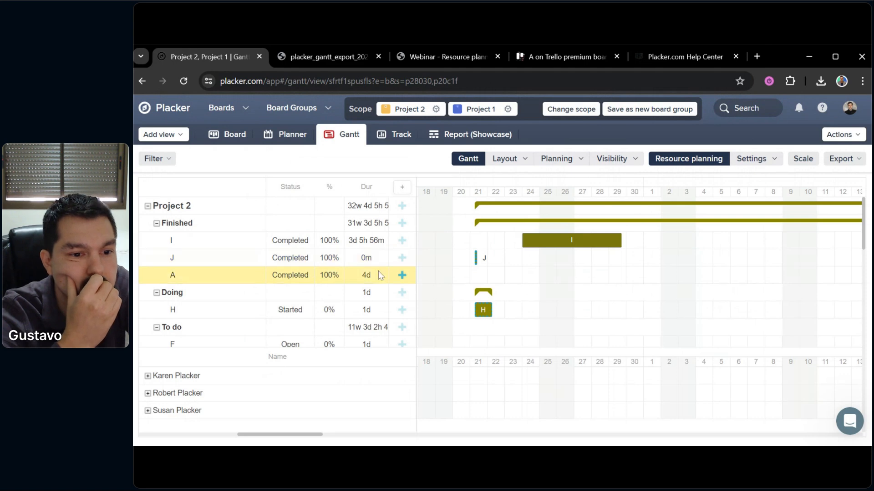
Add the additional team member to Project 1's card B, giving them 12-hour days on July 1–3
{"action": "scroll", "coordinate": [257, 301], "scroll_direction": "down", "scroll_amount": 5}
{"action": "left_click", "coordinate": [222, 320]}
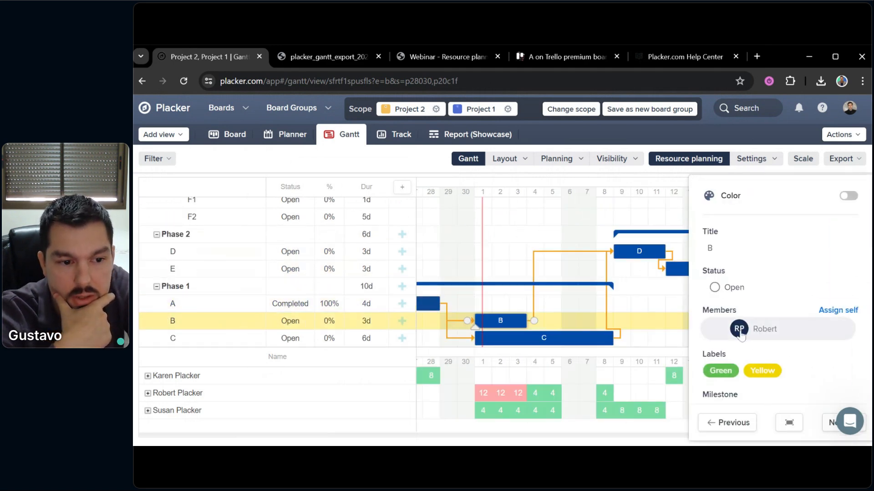
{"action": "left_click", "coordinate": [756, 334]}
{"action": "scroll", "coordinate": [750, 386], "scroll_direction": "down", "scroll_amount": 5}
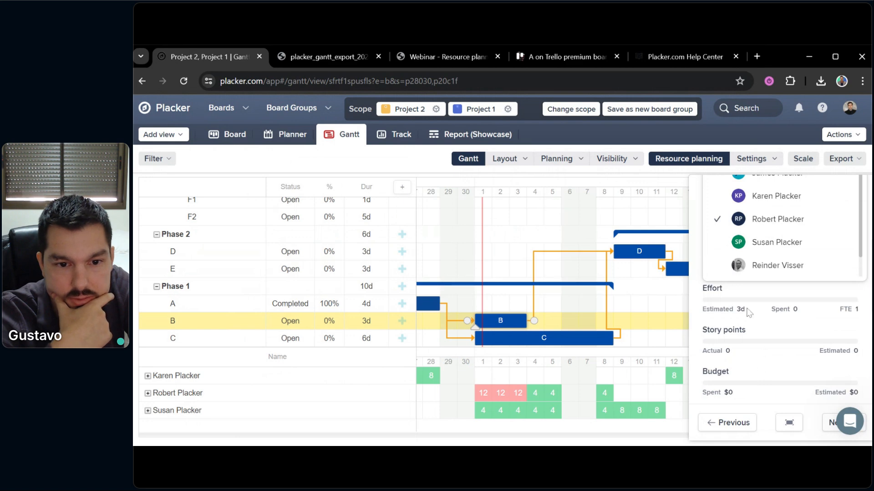
{"action": "scroll", "coordinate": [763, 343], "scroll_direction": "up", "scroll_amount": 2}
{"action": "scroll", "coordinate": [810, 327], "scroll_direction": "down", "scroll_amount": 5}
{"action": "scroll", "coordinate": [857, 313], "scroll_direction": "up", "scroll_amount": 5}
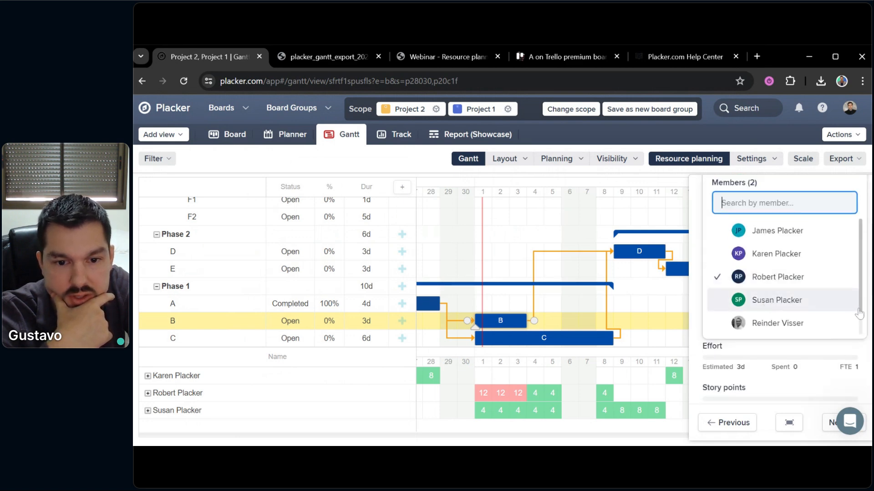
{"action": "scroll", "coordinate": [858, 313], "scroll_direction": "down", "scroll_amount": 1}
{"action": "left_click", "coordinate": [796, 324]}
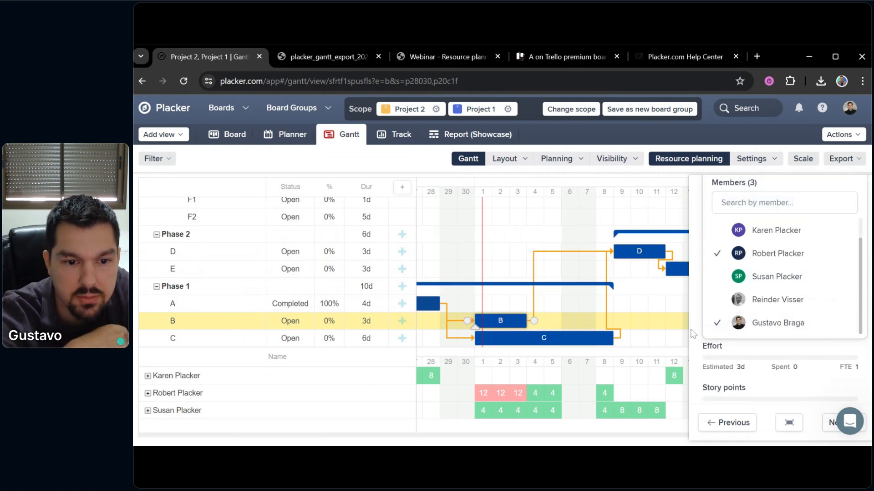
{"action": "left_click", "coordinate": [654, 317]}
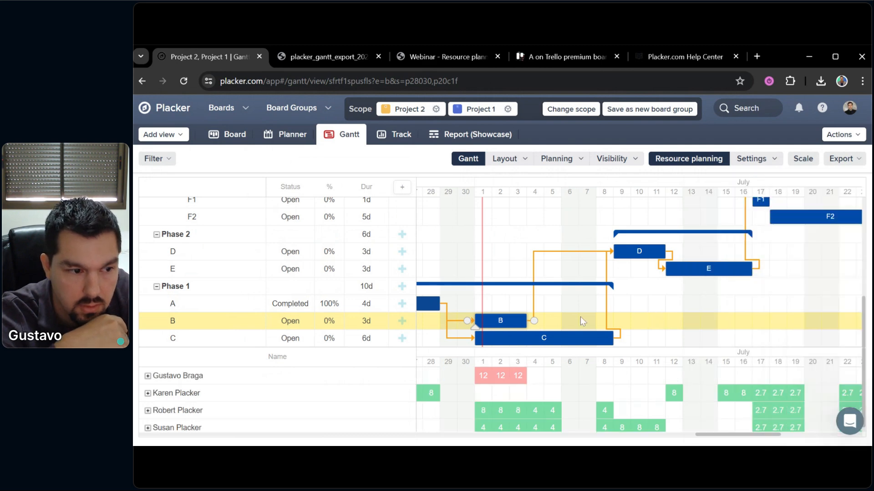
Expand the member's resource row to show two card B rows of 4 and 8 hours
{"action": "left_click", "coordinate": [147, 376]}
{"action": "scroll", "coordinate": [549, 296], "scroll_direction": "up", "scroll_amount": 5}
{"action": "scroll", "coordinate": [534, 316], "scroll_direction": "down", "scroll_amount": 3}
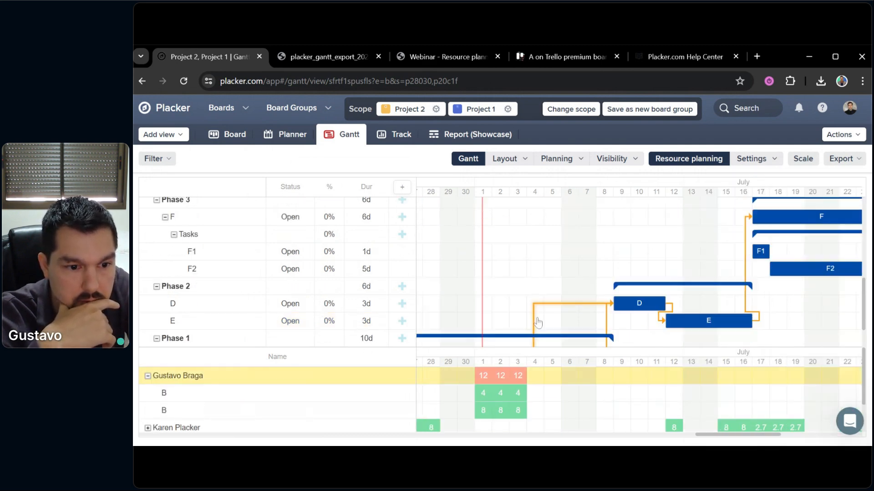
{"action": "left_click_drag", "start_coordinate": [521, 270], "coordinate": [618, 222]}
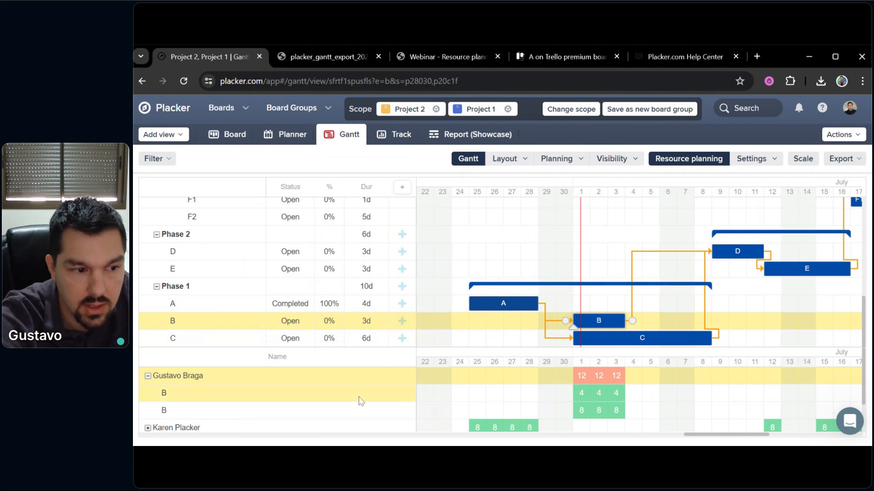
{"action": "scroll", "coordinate": [607, 273], "scroll_direction": "up", "scroll_amount": 5}
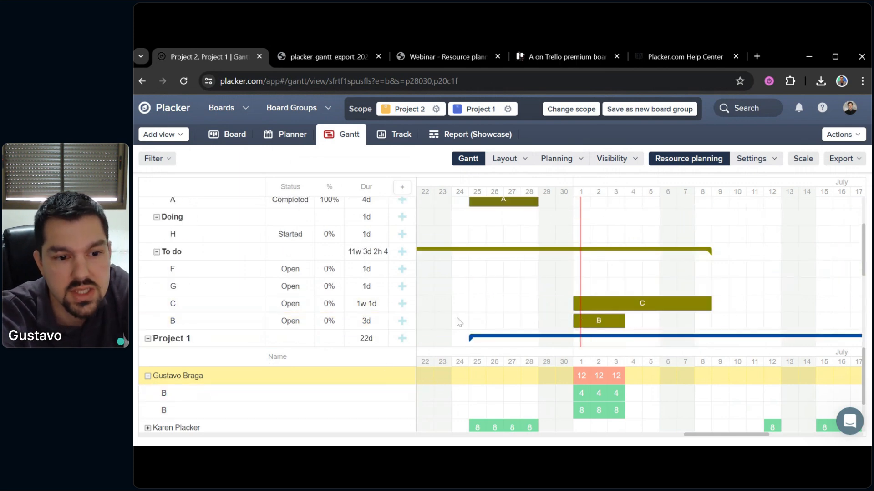
{"action": "scroll", "coordinate": [581, 311], "scroll_direction": "down", "scroll_amount": 1}
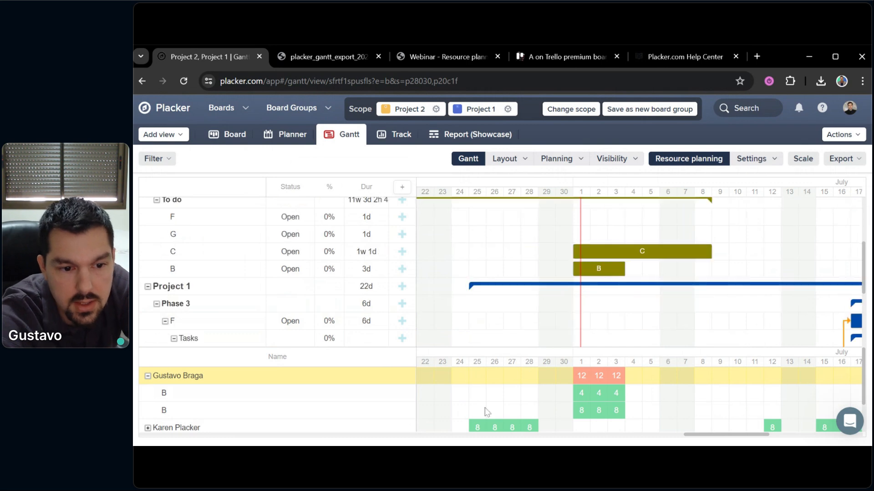
{"action": "scroll", "coordinate": [579, 413], "scroll_direction": "down", "scroll_amount": 1}
{"action": "scroll", "coordinate": [564, 399], "scroll_direction": "up", "scroll_amount": 1}
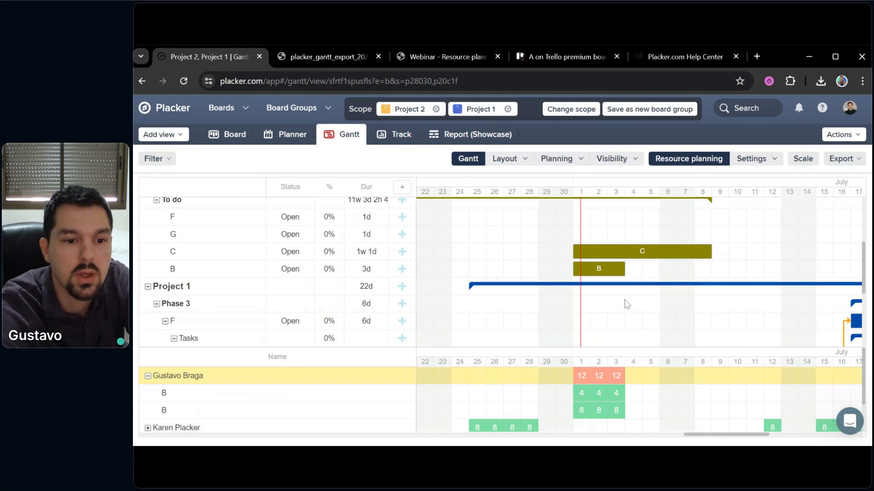
{"action": "scroll", "coordinate": [646, 314], "scroll_direction": "down", "scroll_amount": 2}
{"action": "scroll", "coordinate": [637, 311], "scroll_direction": "up", "scroll_amount": 1}
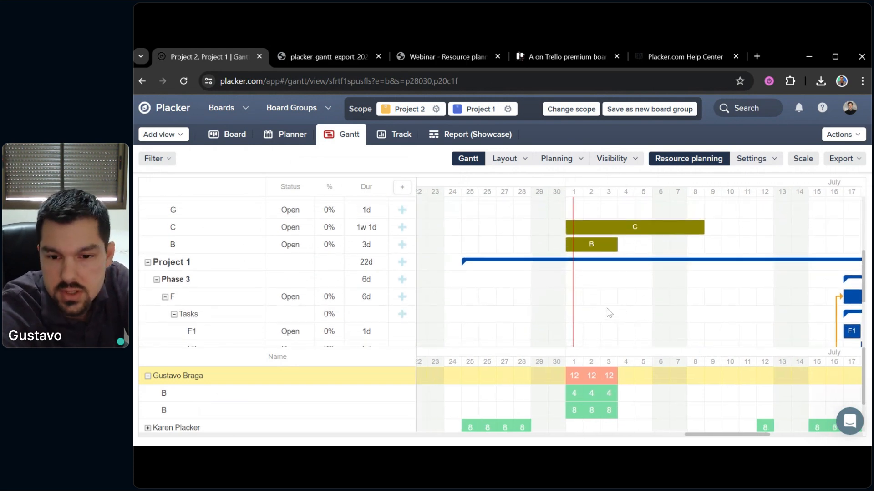
{"action": "scroll", "coordinate": [628, 314], "scroll_direction": "right", "scroll_amount": 2}
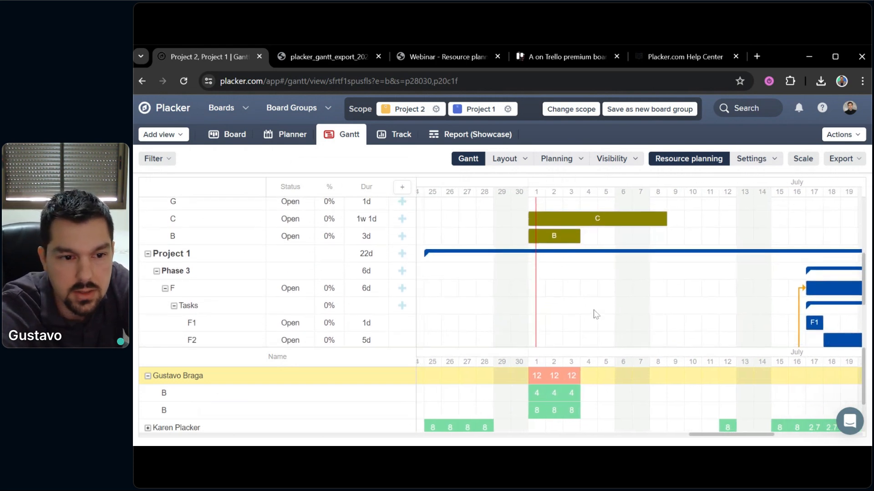
Check Project 2's task B details to confirm the same member is assigned there
{"action": "left_click", "coordinate": [193, 247]}
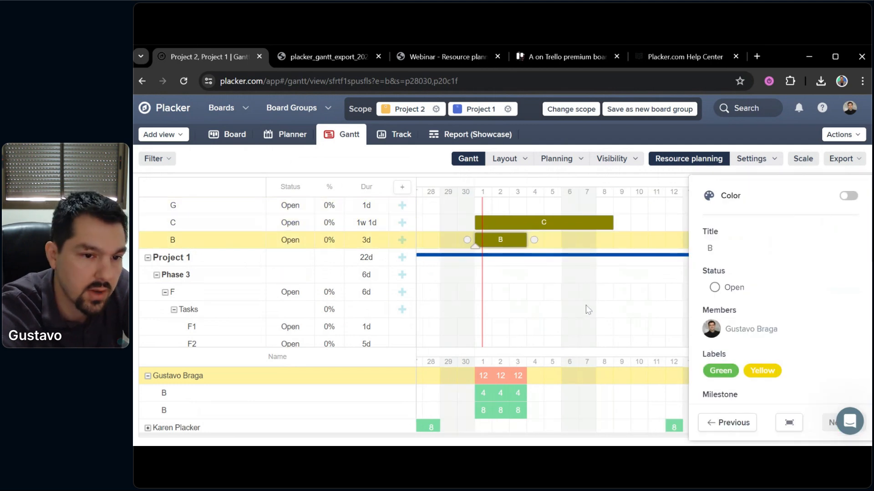
{"action": "left_click", "coordinate": [526, 301]}
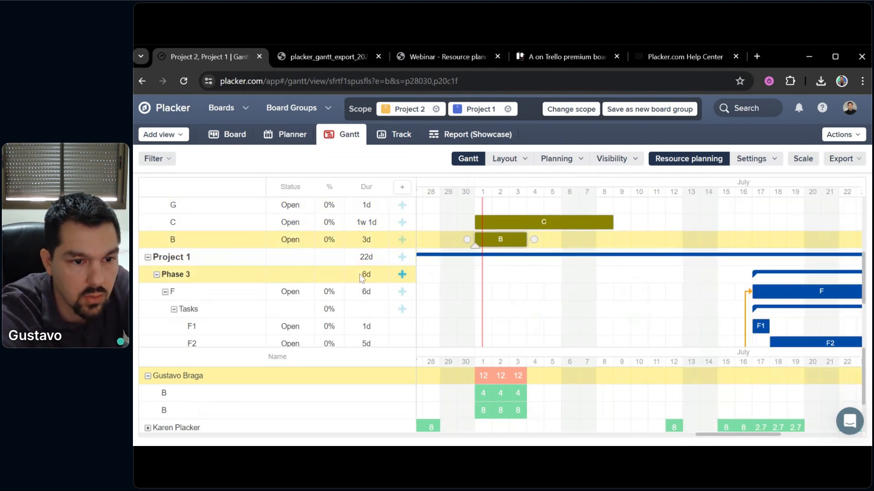
{"action": "scroll", "coordinate": [591, 306], "scroll_direction": "down", "scroll_amount": 1}
{"action": "scroll", "coordinate": [591, 306], "scroll_direction": "down", "scroll_amount": 3}
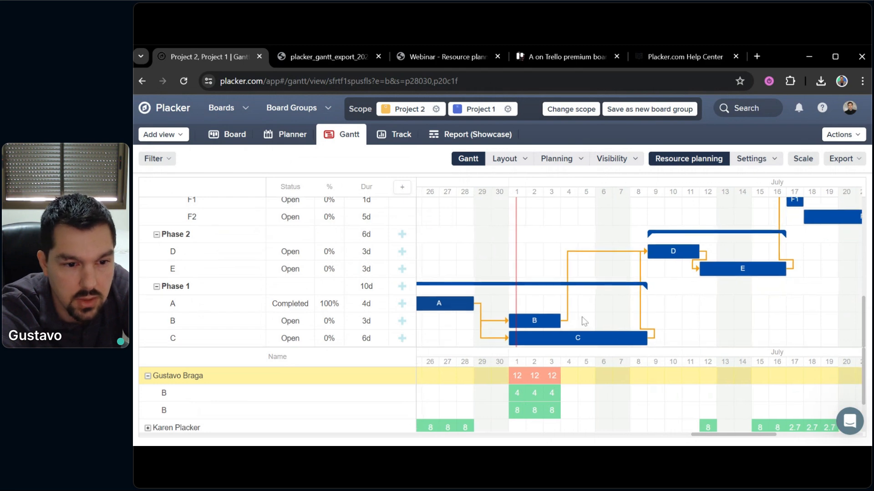
{"action": "scroll", "coordinate": [596, 305], "scroll_direction": "left", "scroll_amount": 2}
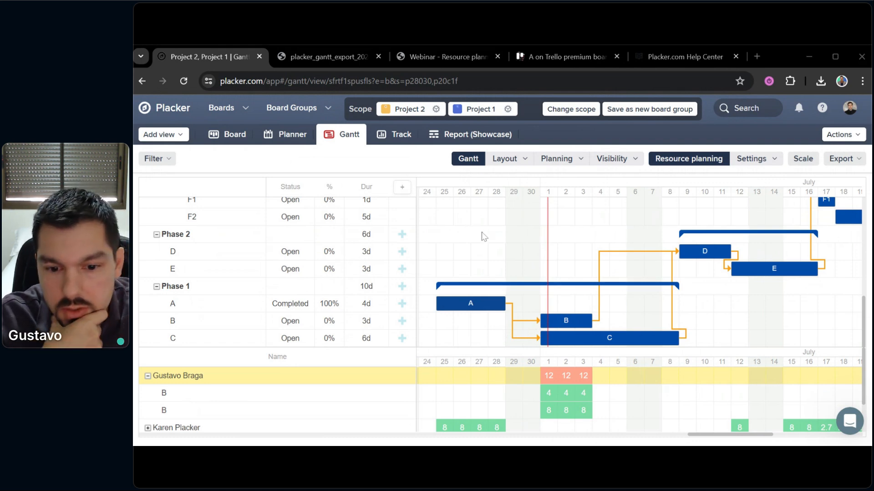
{"action": "left_click_drag", "start_coordinate": [482, 234], "coordinate": [527, 368]}
{"action": "left_click_drag", "start_coordinate": [493, 246], "coordinate": [535, 260]}
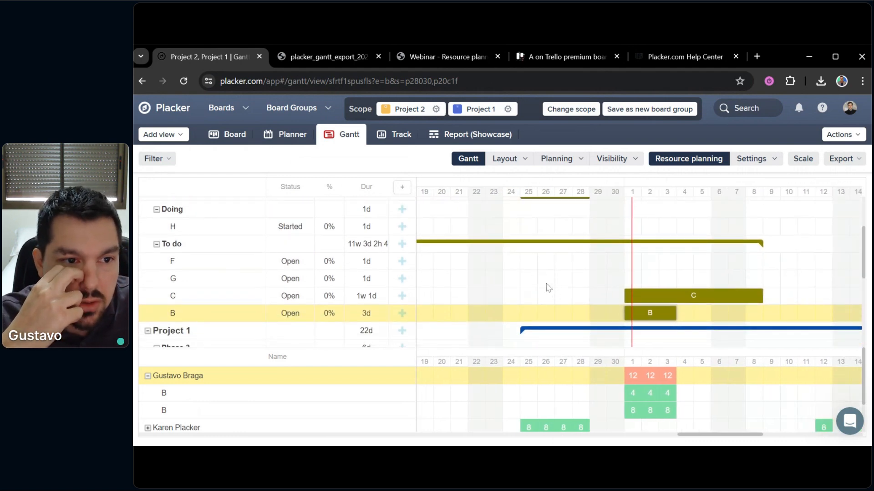
{"action": "left_click_drag", "start_coordinate": [552, 276], "coordinate": [516, 238]}
{"action": "left_click_drag", "start_coordinate": [520, 320], "coordinate": [478, 240]}
{"action": "left_click_drag", "start_coordinate": [514, 292], "coordinate": [528, 233]}
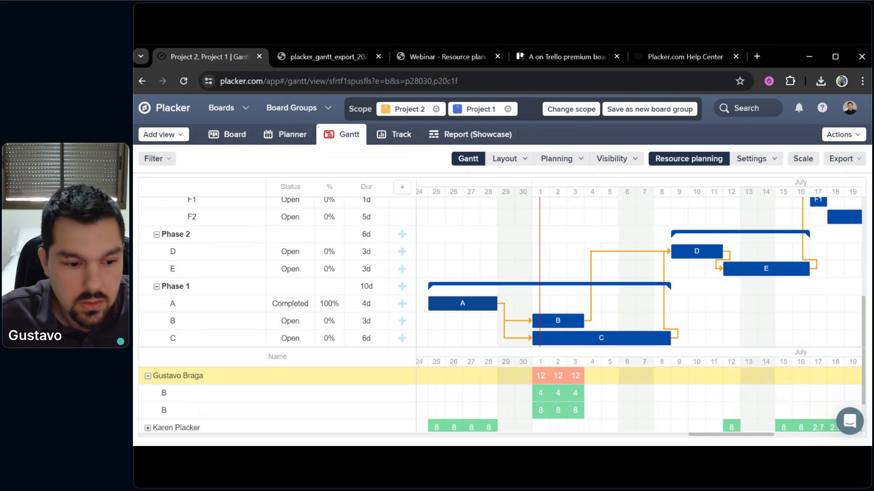
{"action": "left_click_drag", "start_coordinate": [581, 253], "coordinate": [552, 219]}
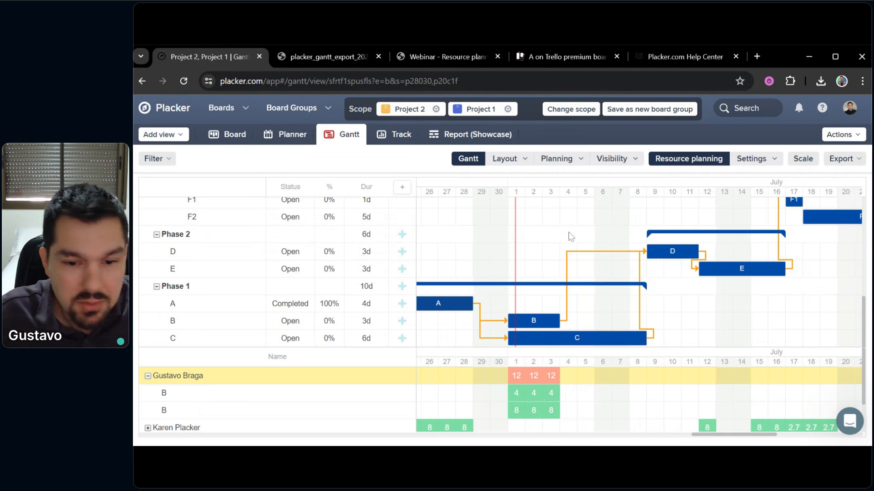
{"action": "left_click", "coordinate": [847, 423]}
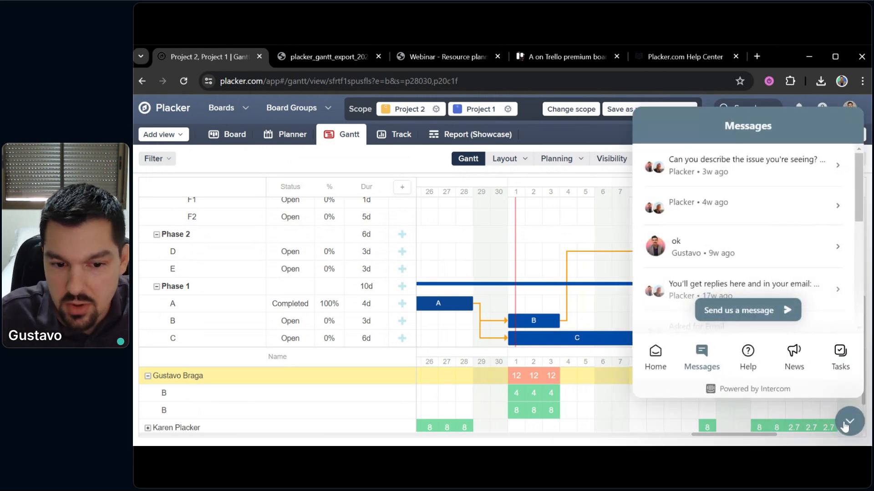
{"action": "left_click", "coordinate": [846, 424]}
{"action": "left_click_drag", "start_coordinate": [561, 238], "coordinate": [620, 268]}
{"action": "left_click_drag", "start_coordinate": [470, 240], "coordinate": [613, 221]}
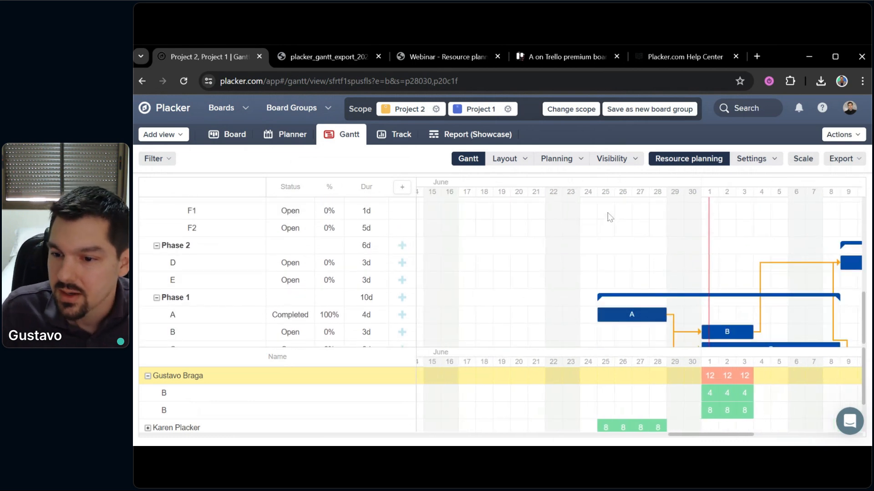